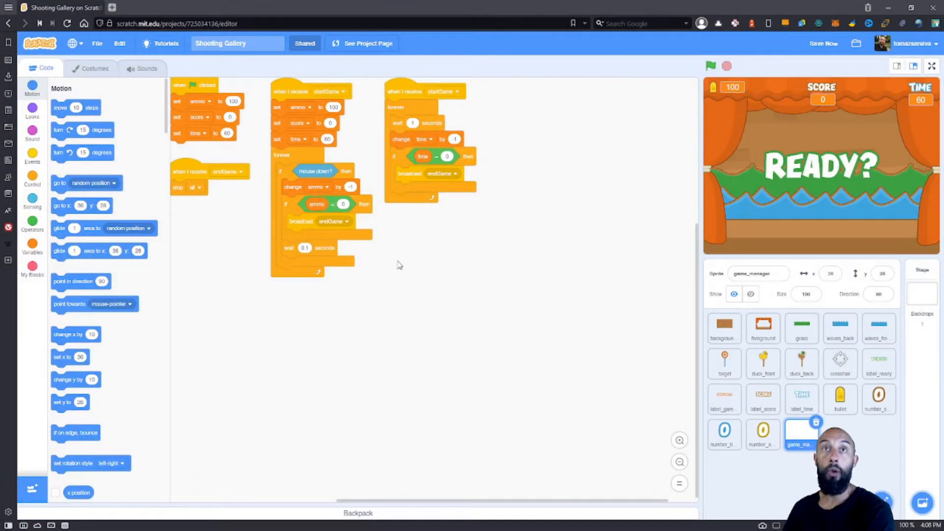
Upload background_wood.png as a new sprite and place it over the stage at about x 1, y 9.
drag(412, 283, 460, 330)
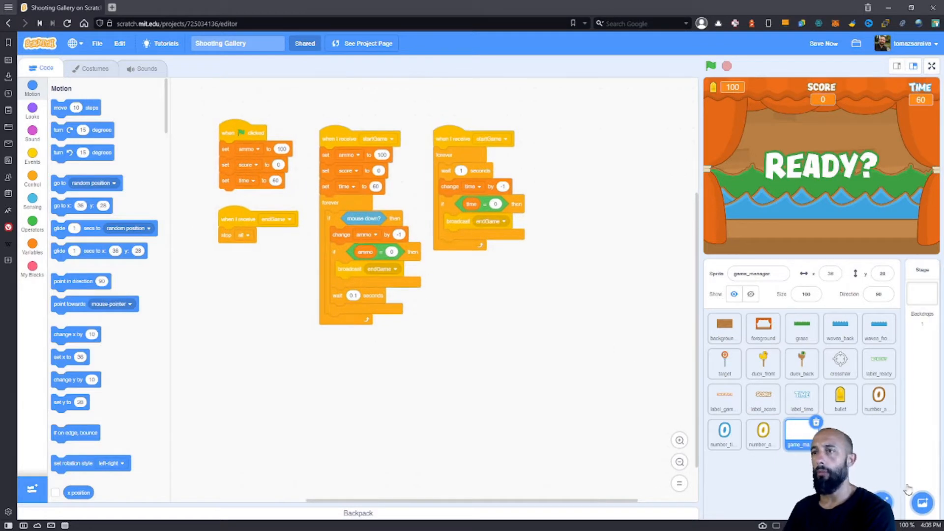
mouse_move(883, 499)
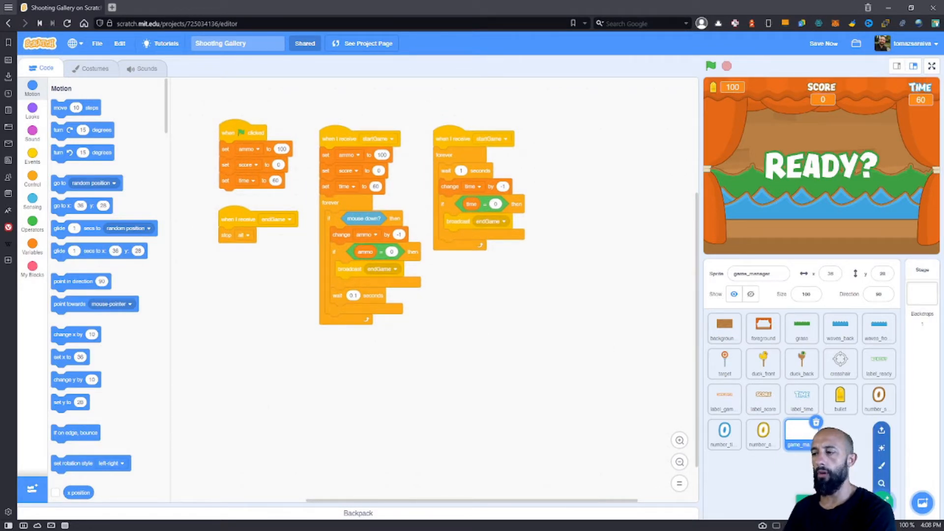
click(881, 430)
click(114, 84)
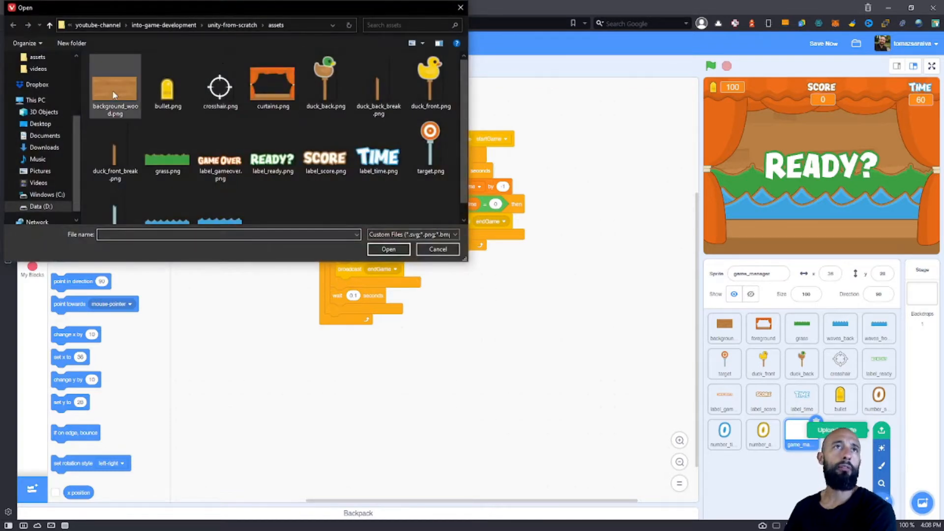
click(385, 248)
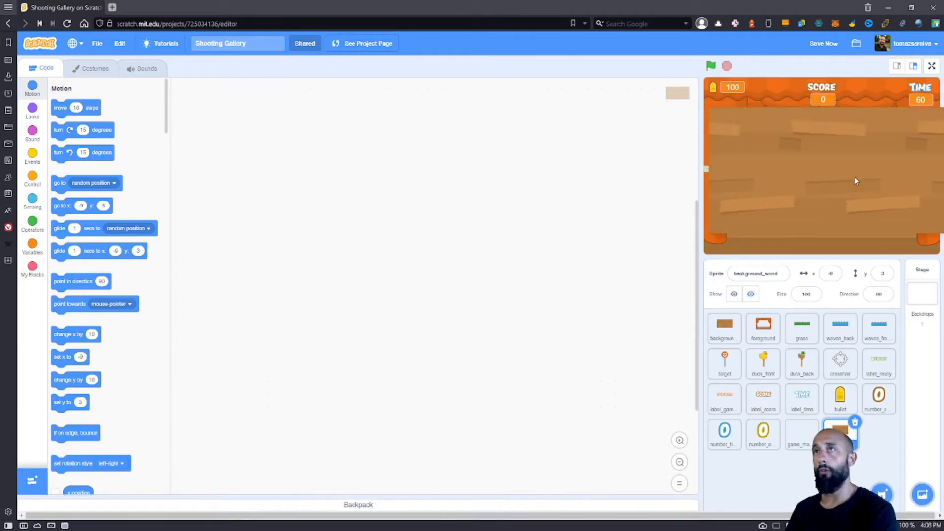
drag(843, 170, 849, 167)
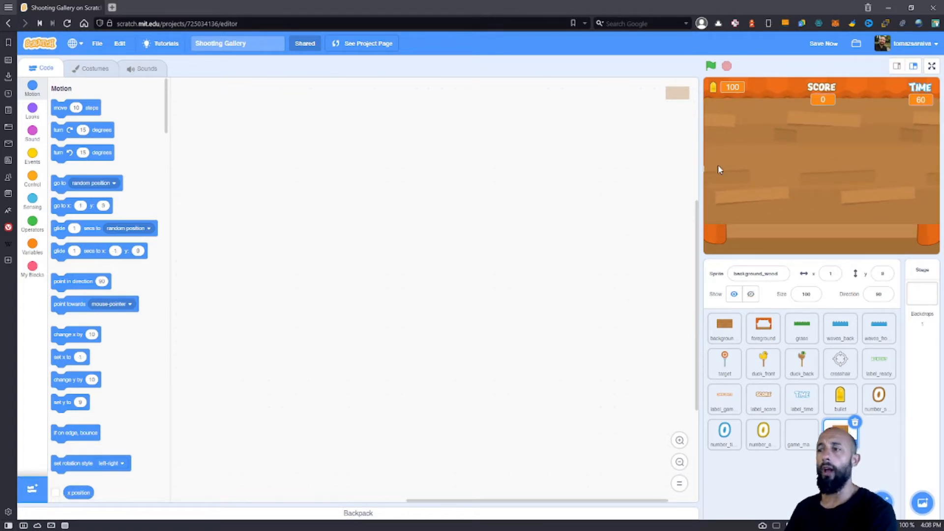
Switch to the Unity editor and review the available commands for importing assets.
key(alt+Tab)
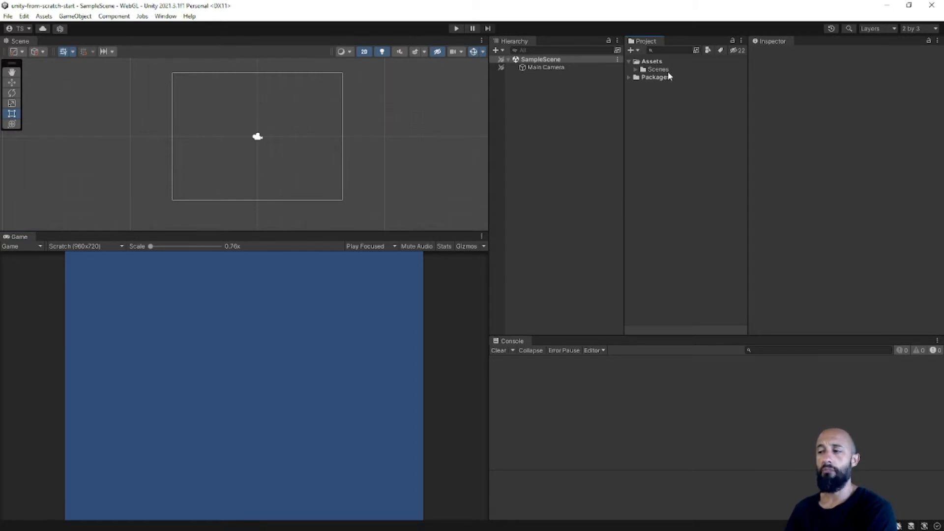
right_click(660, 121)
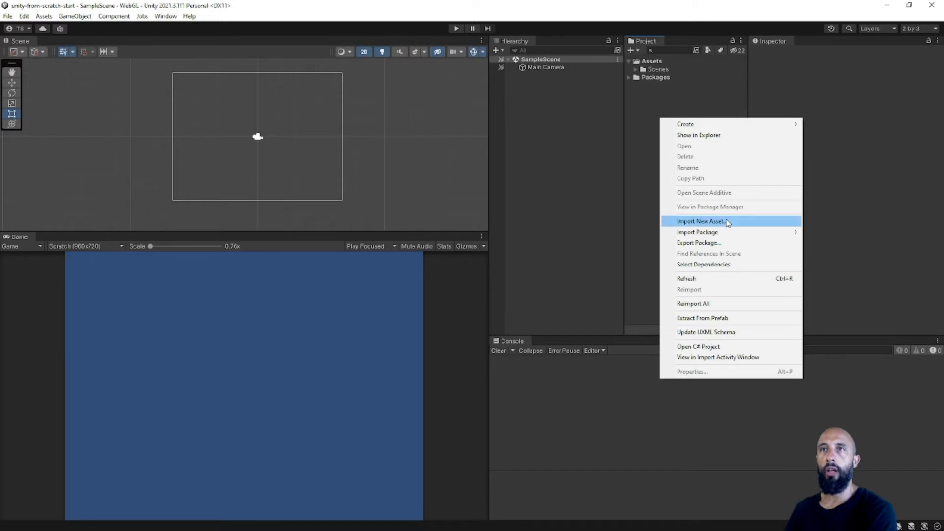
click(677, 106)
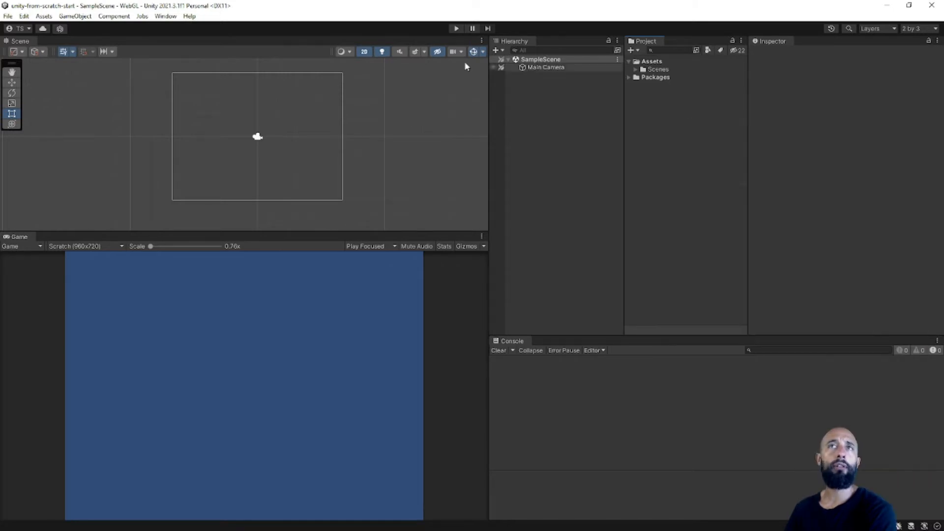
click(43, 16)
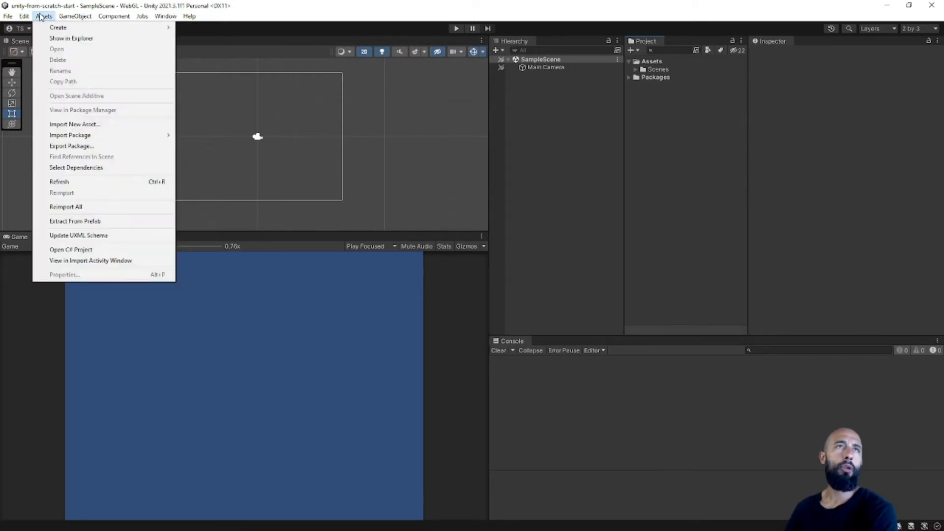
click(726, 172)
Import background_wood.png from the assets folder into the project's Assets and add it to SampleScene as an object.
key(alt+Tab)
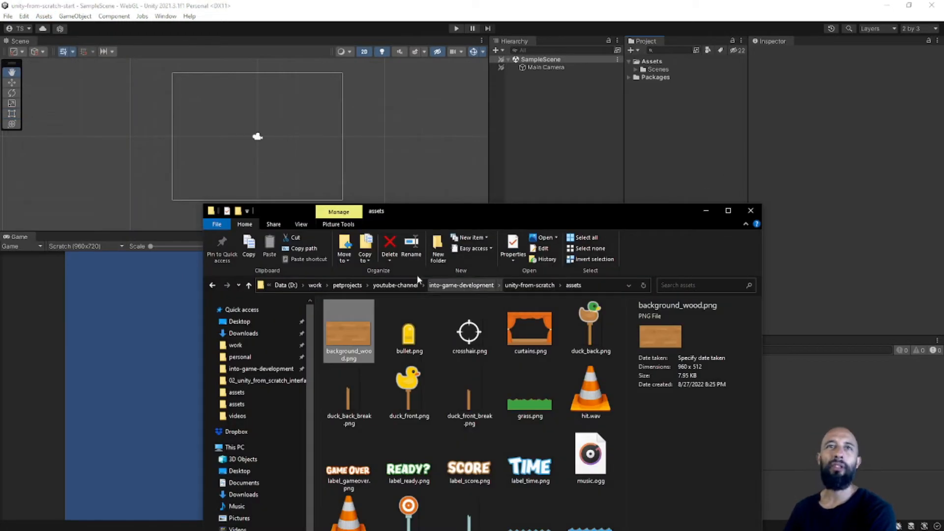
drag(432, 213, 285, 120)
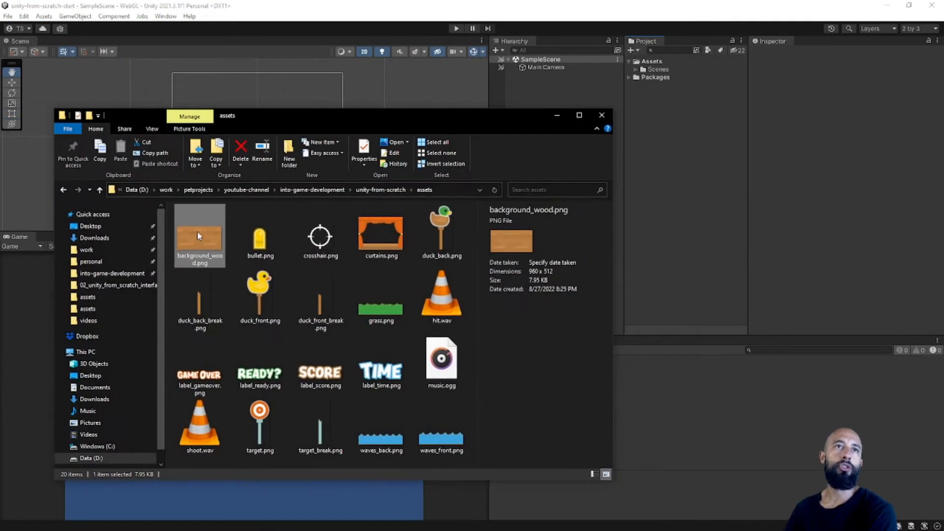
drag(197, 231, 686, 111)
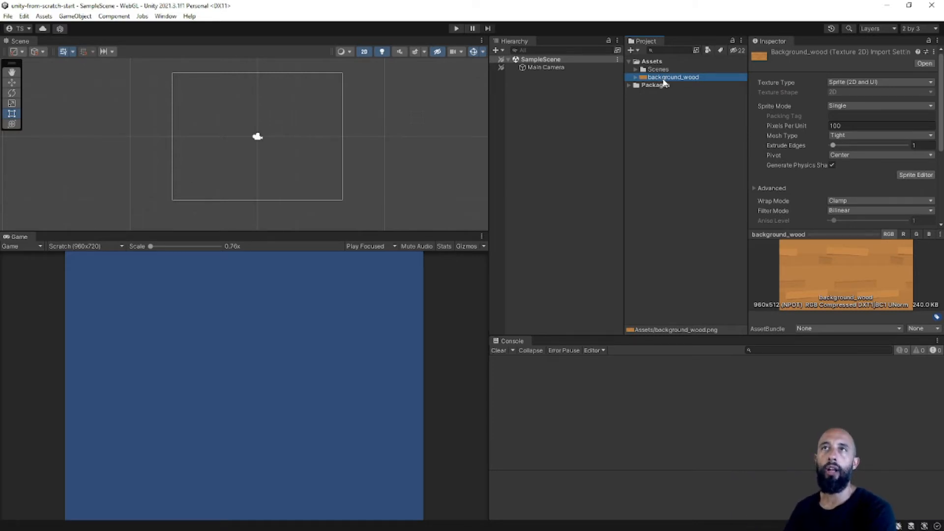
drag(663, 81, 542, 104)
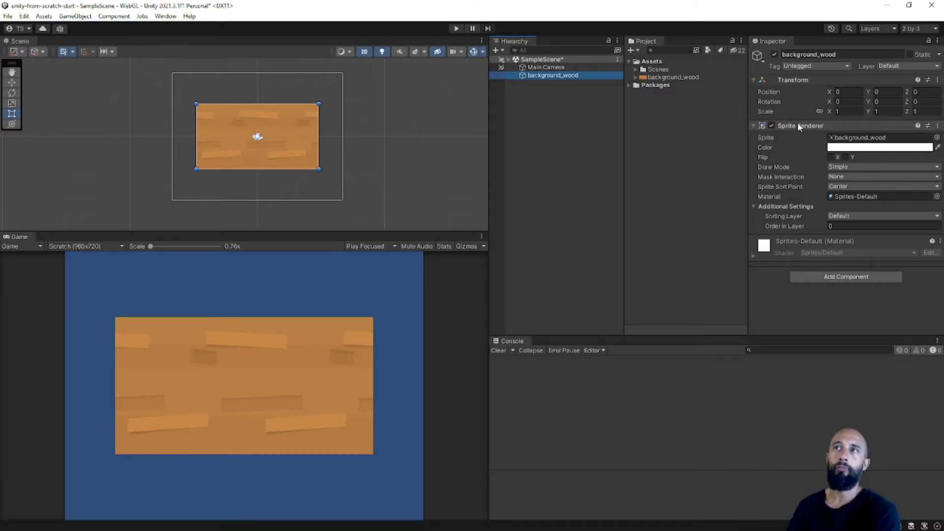
Locate the sprite asset referenced by the background_wood object's Sprite Renderer and examine it inside its source texture.
click(764, 139)
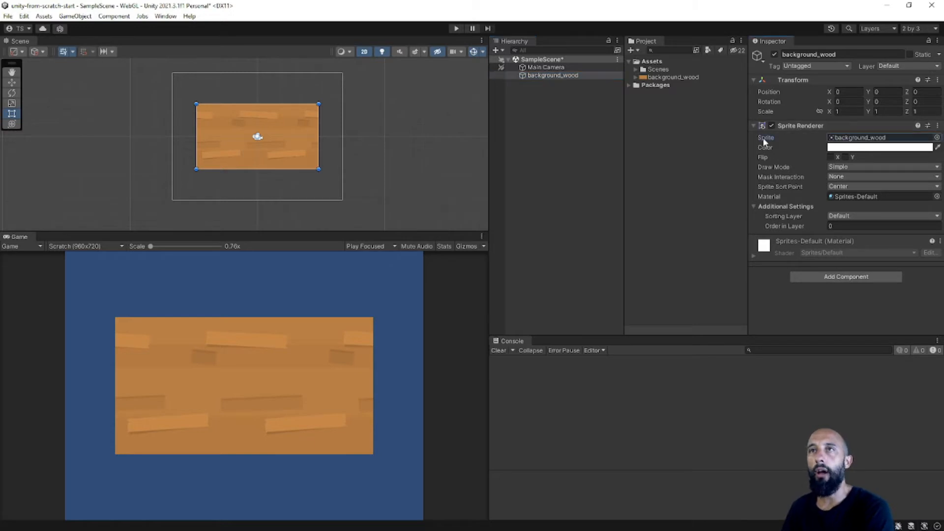
click(847, 139)
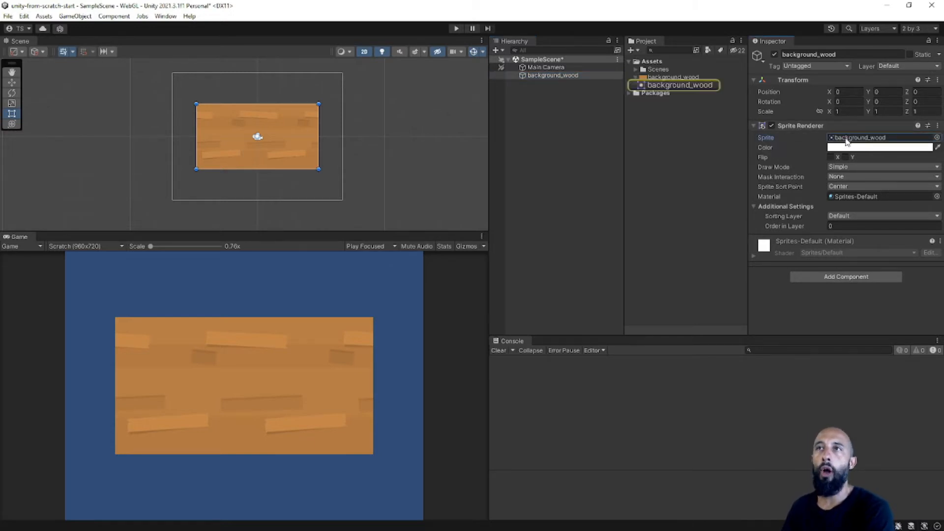
click(665, 85)
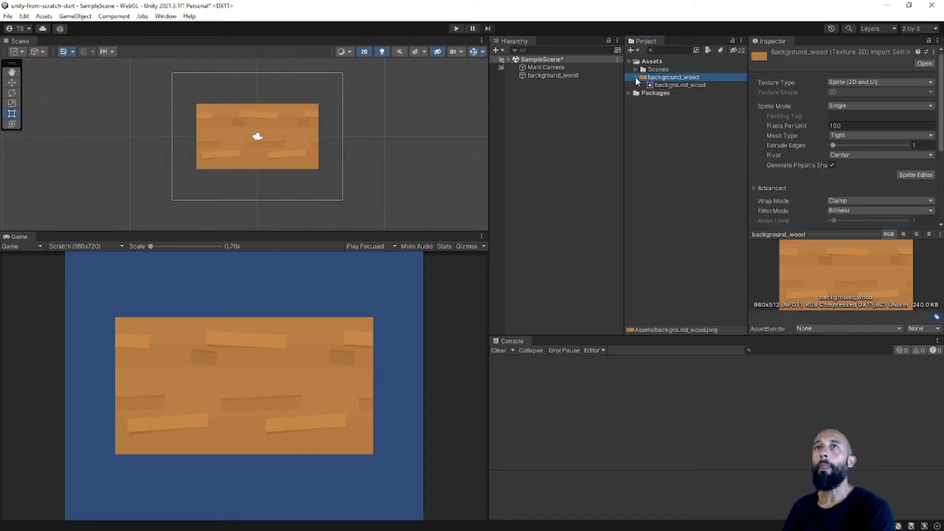
click(635, 77)
click(576, 76)
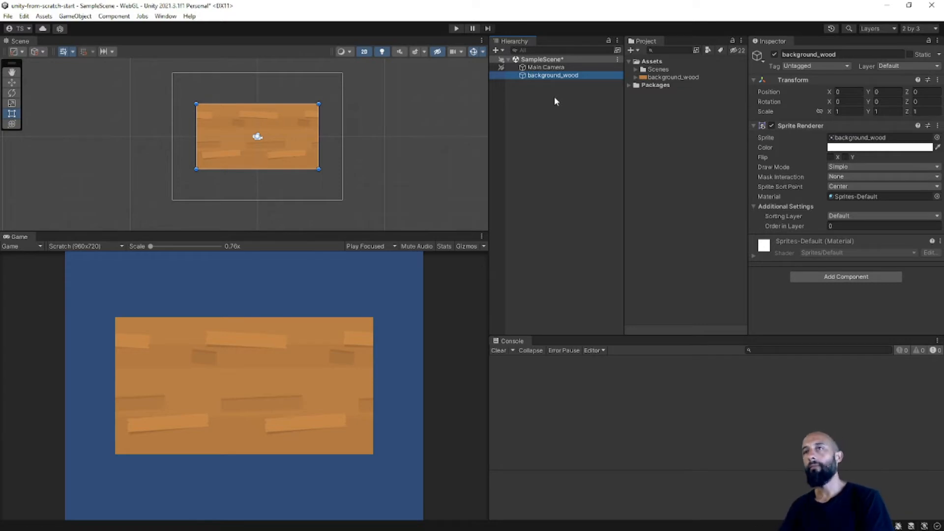
click(555, 101)
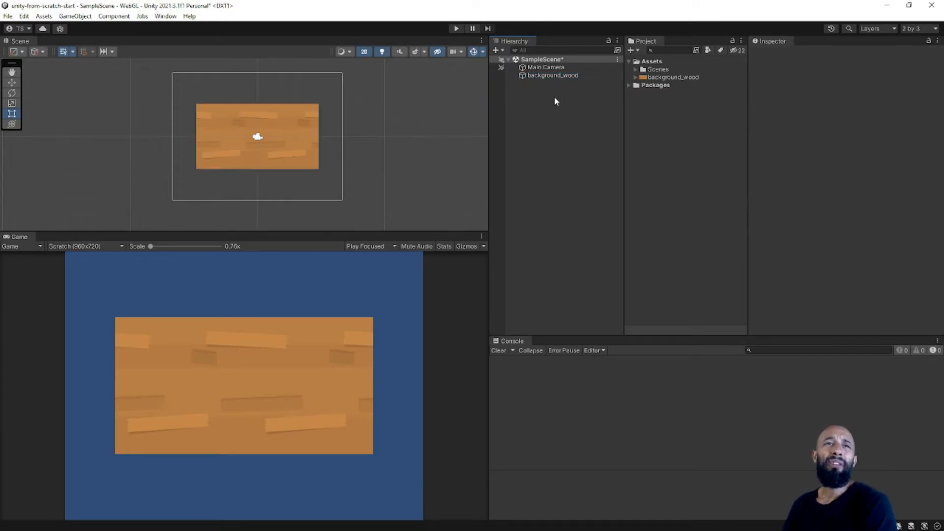
Switch to the Scratch editor and reposition the background_wood sprite on the stage to about x 0, y 11.
key(q)
key(alt+Tab)
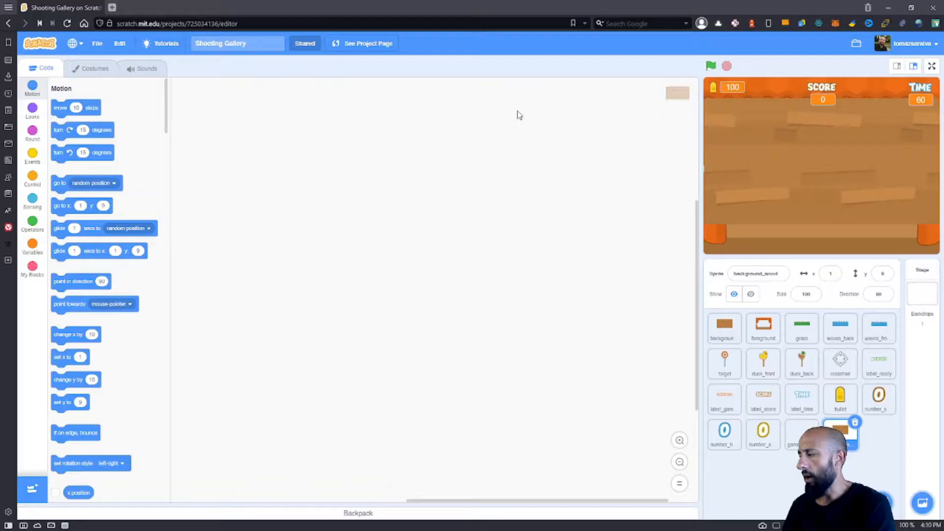
click(771, 163)
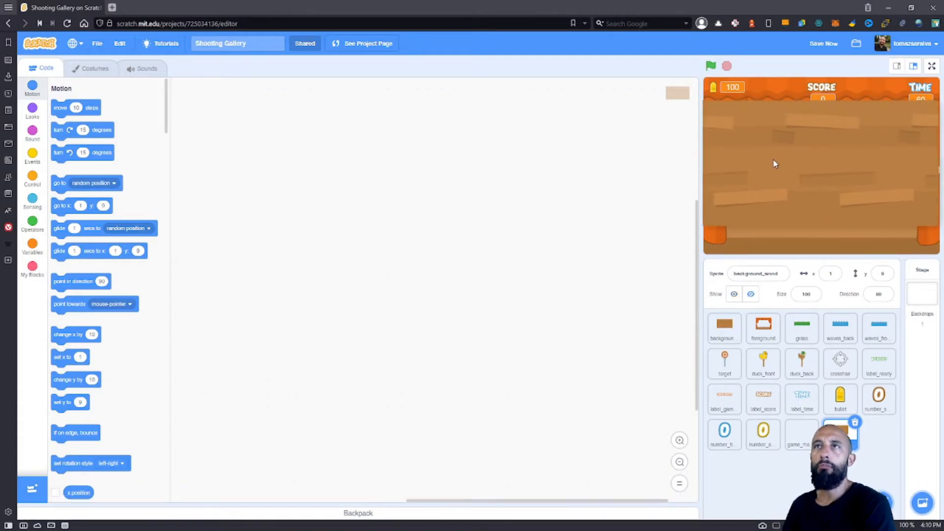
drag(774, 158, 774, 156)
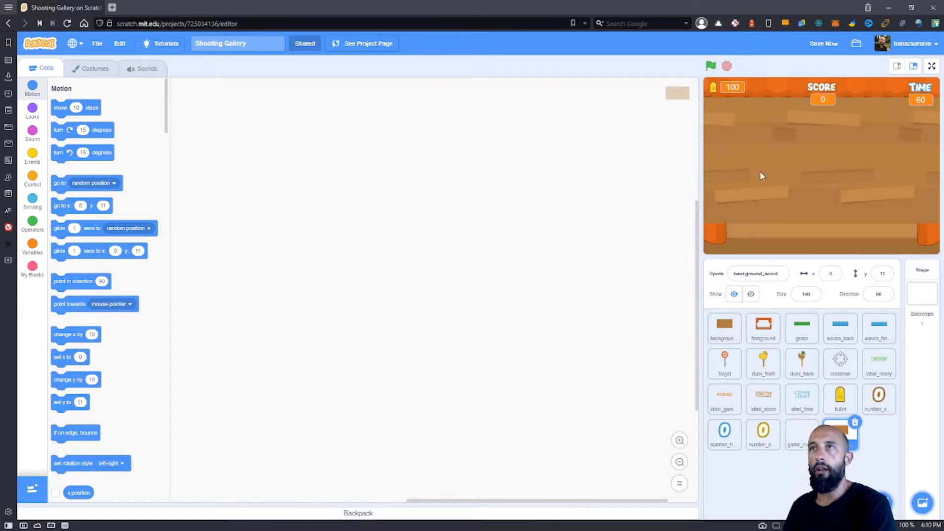
click(724, 329)
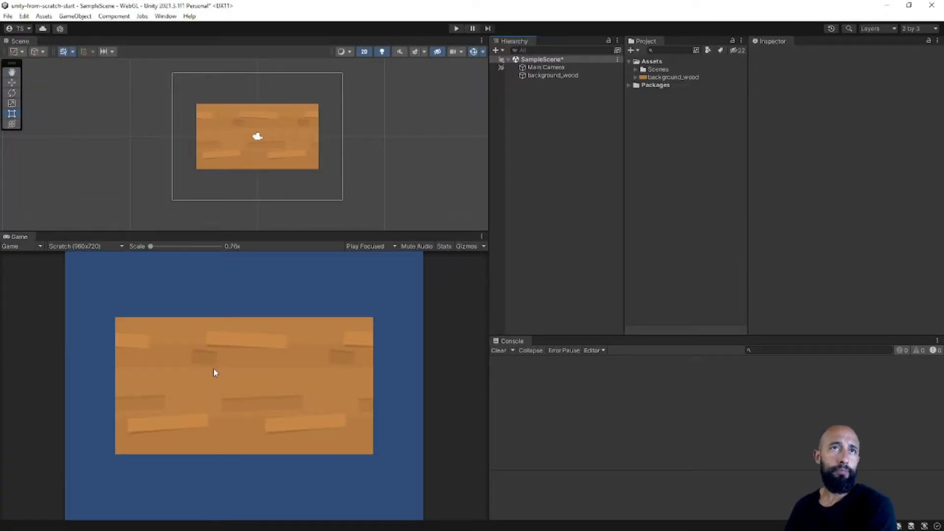
Return to Unity and examine the background_wood texture's import settings and its preview with the pixel dimensions.
click(672, 78)
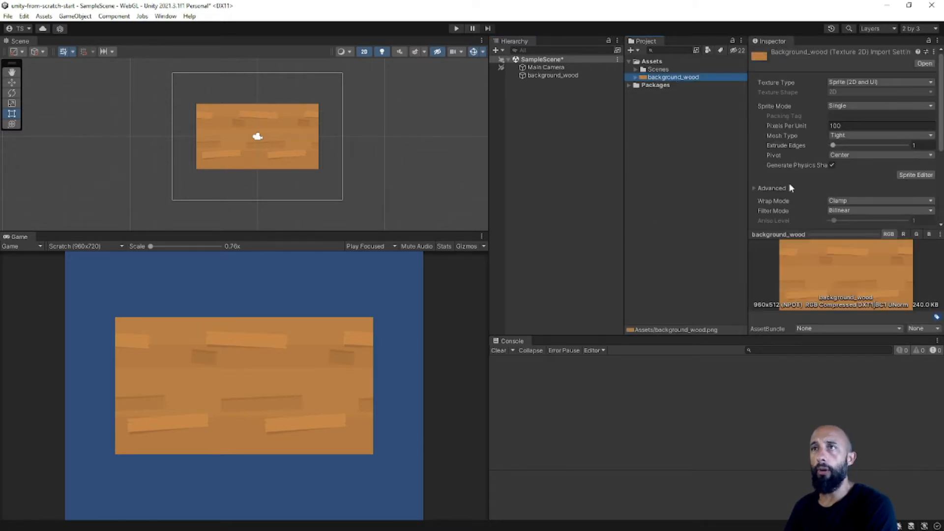
drag(809, 233, 827, 329)
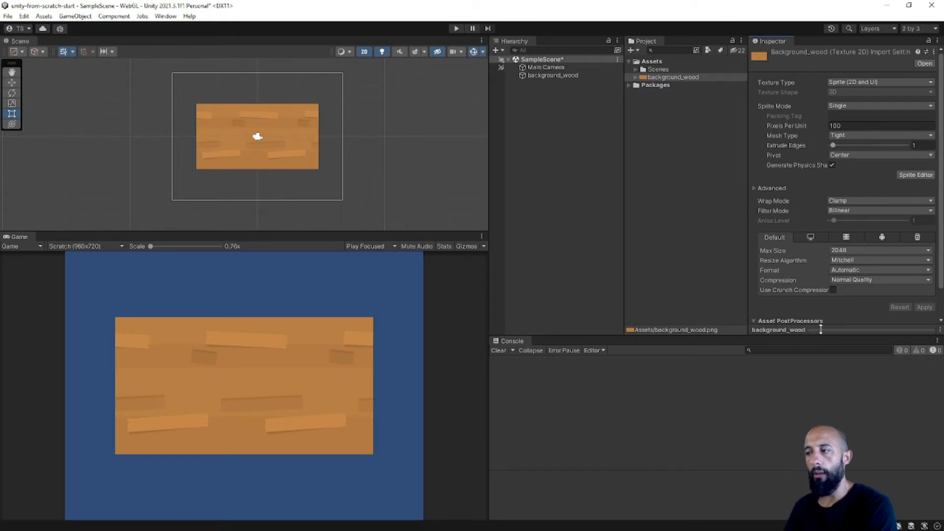
click(820, 330)
drag(819, 236, 814, 201)
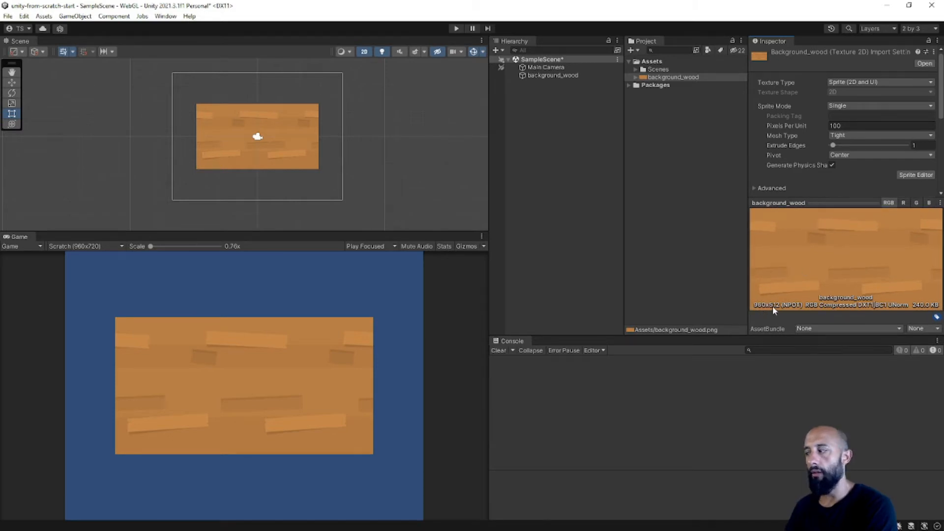
scroll(797, 148, down, 3)
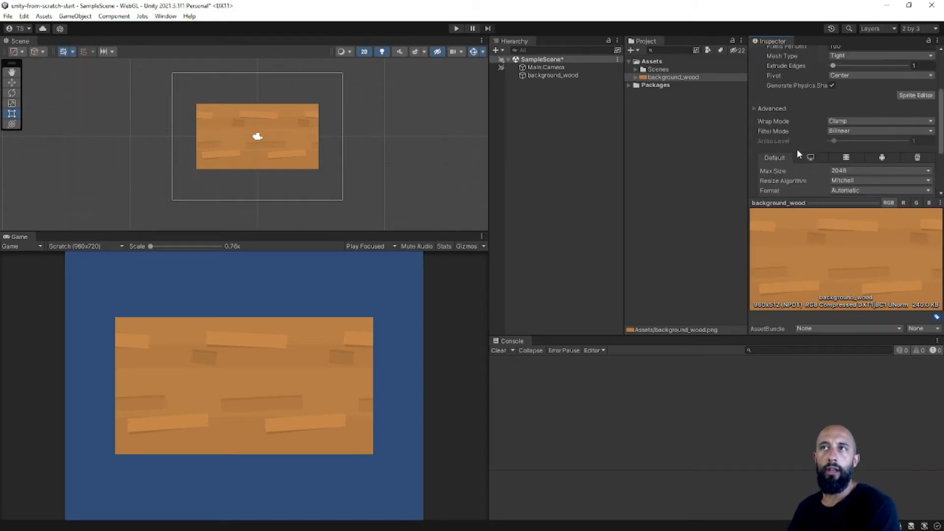
scroll(796, 150, up, 3)
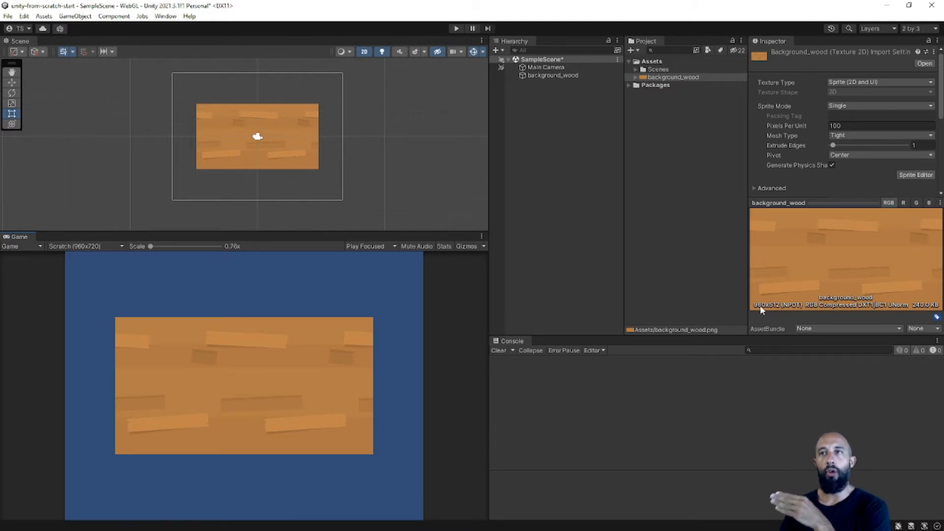
Check the Game view's resolution options and the Pixels Per Unit setting of the background_wood texture.
click(88, 248)
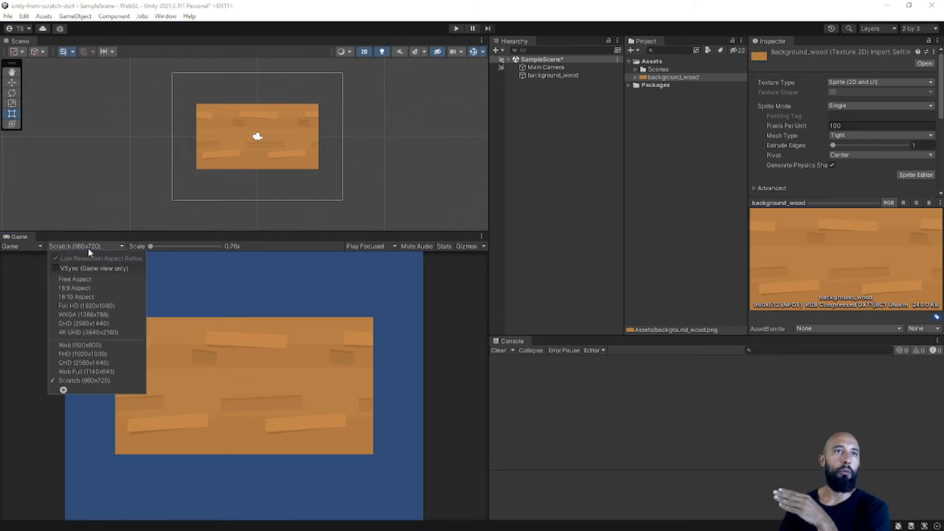
click(87, 247)
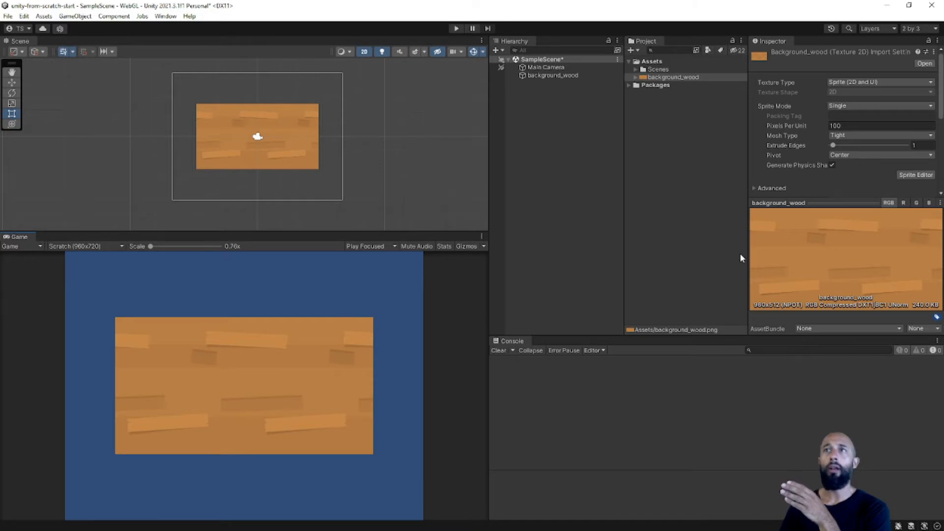
click(677, 77)
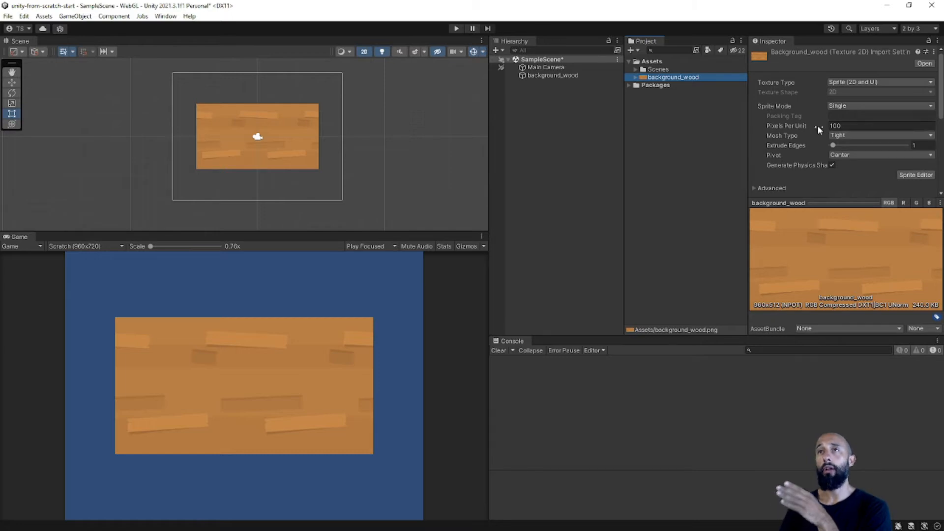
mouse_move(786, 131)
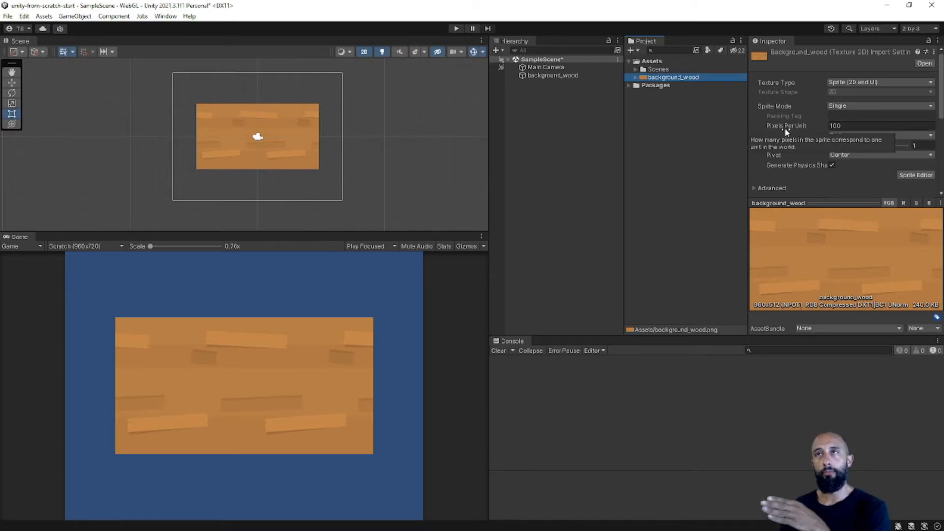
click(268, 318)
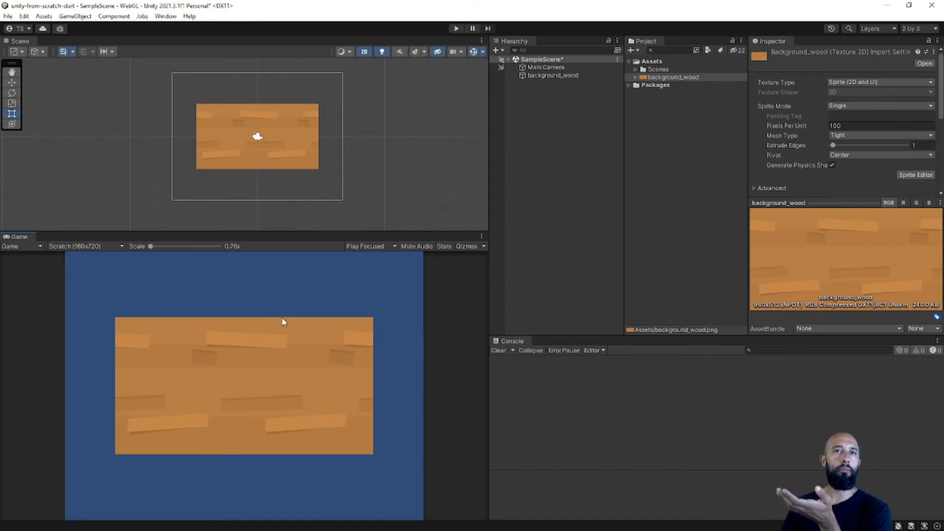
click(838, 126)
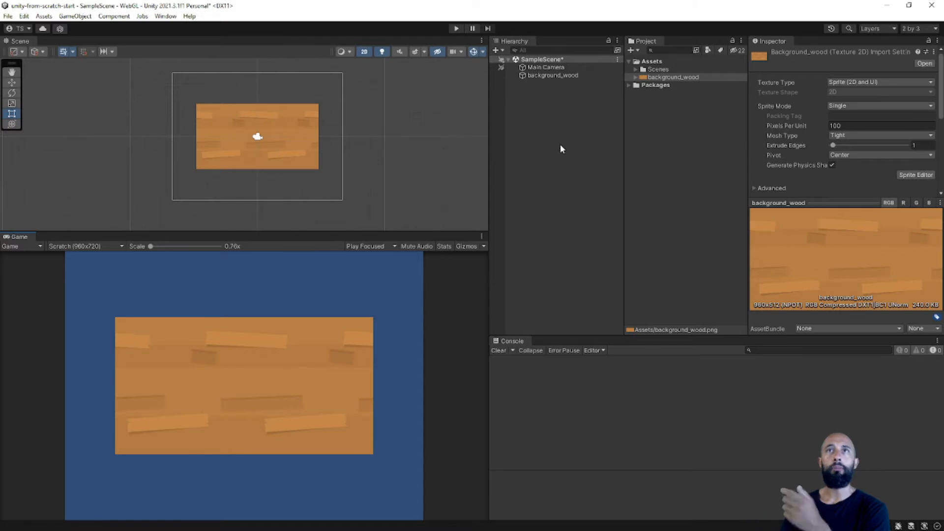
Examine the Main Camera's orthographic projection and Size setting.
click(565, 66)
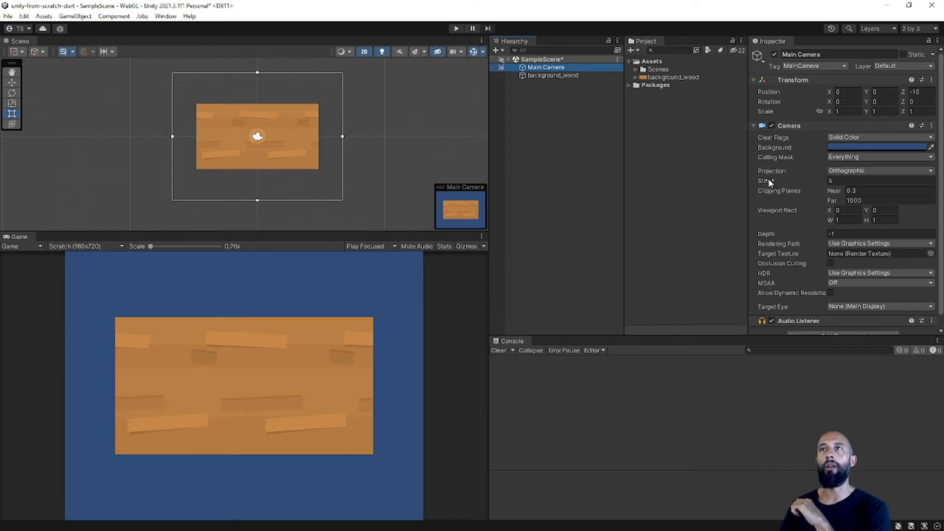
mouse_move(770, 183)
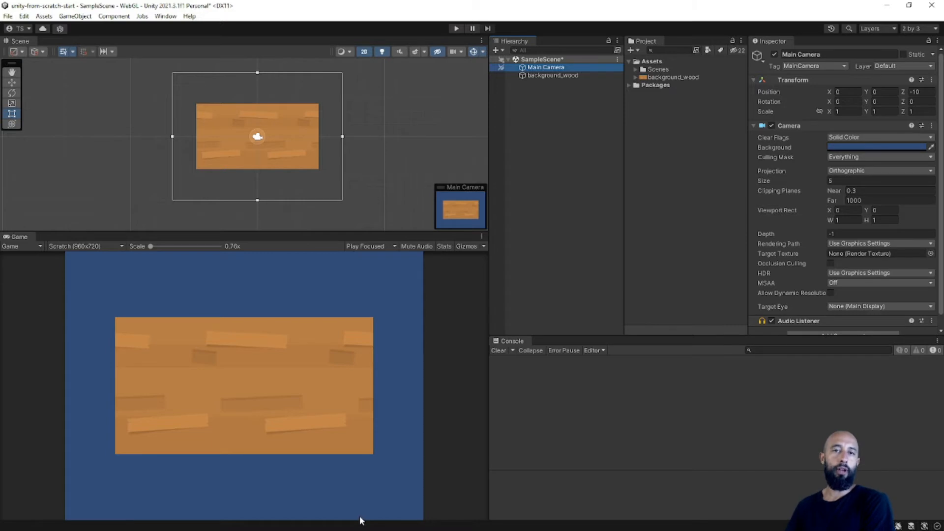
Review the background_wood texture's Pixels Per Unit value and its pixel dimensions in the import settings.
click(365, 299)
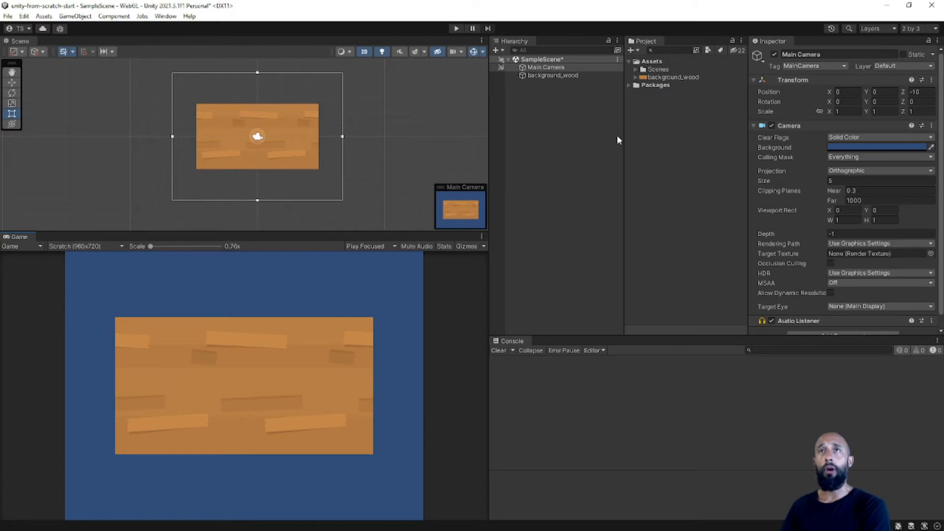
click(692, 78)
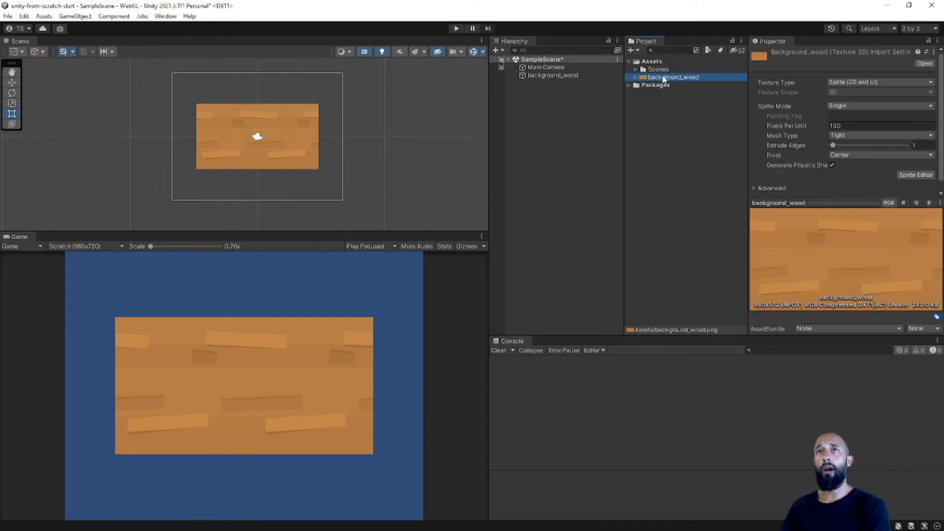
click(835, 126)
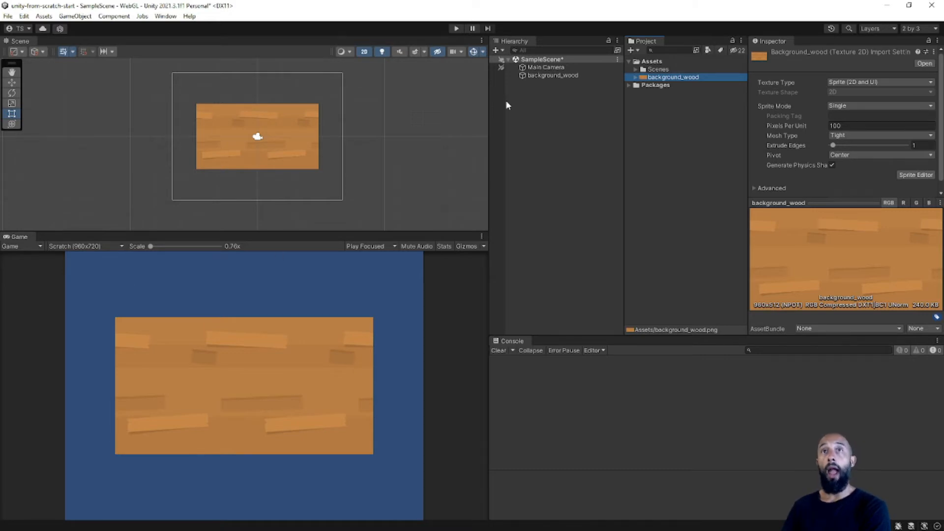
Set the Main Camera's orthographic Size to 3.6 so its frame matches the wooden background's width.
click(545, 68)
mouse_move(771, 180)
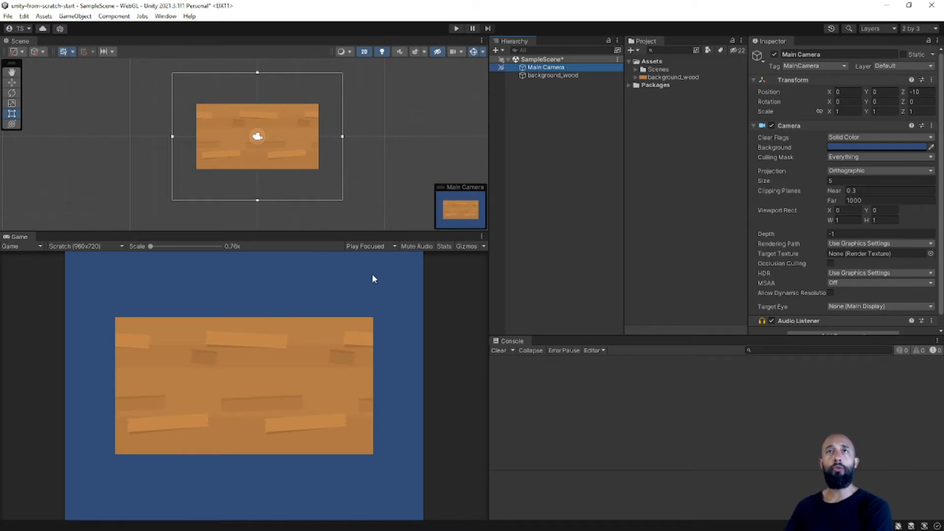
click(839, 180)
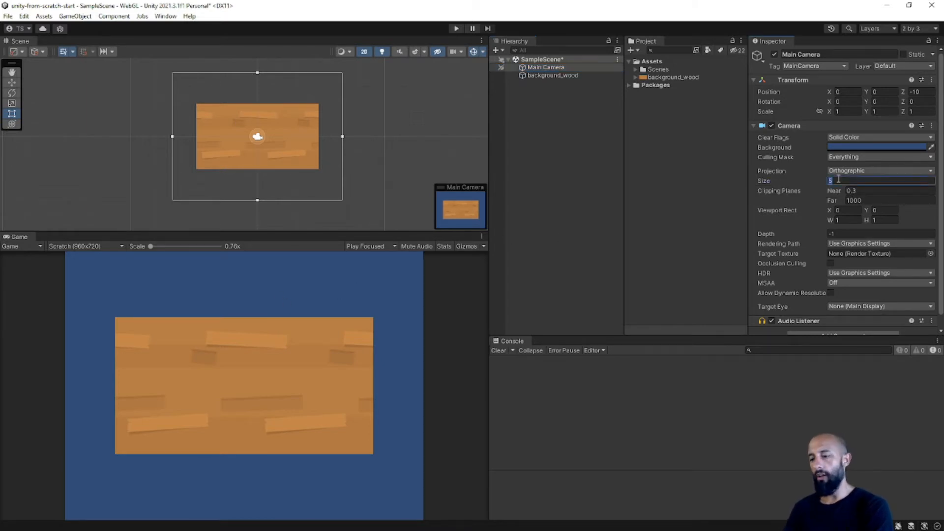
text(3.6)
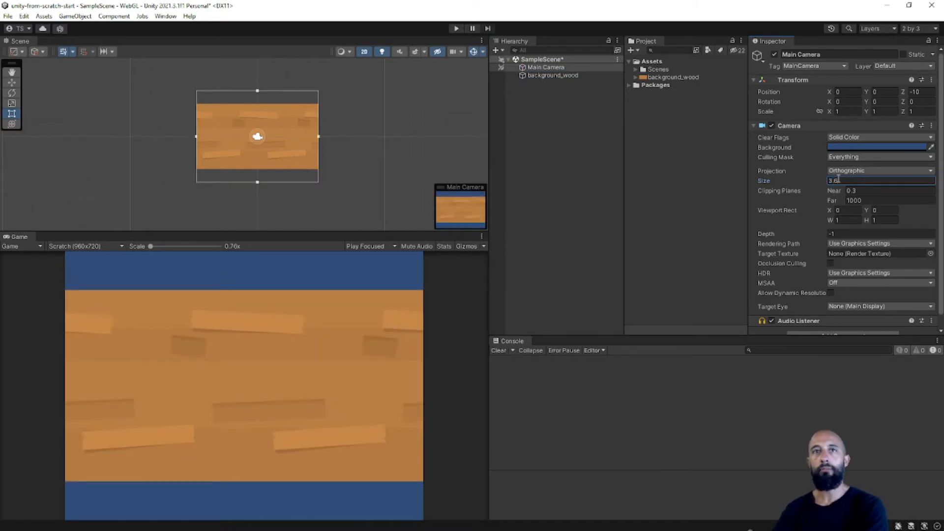
scroll(295, 154, up, 4)
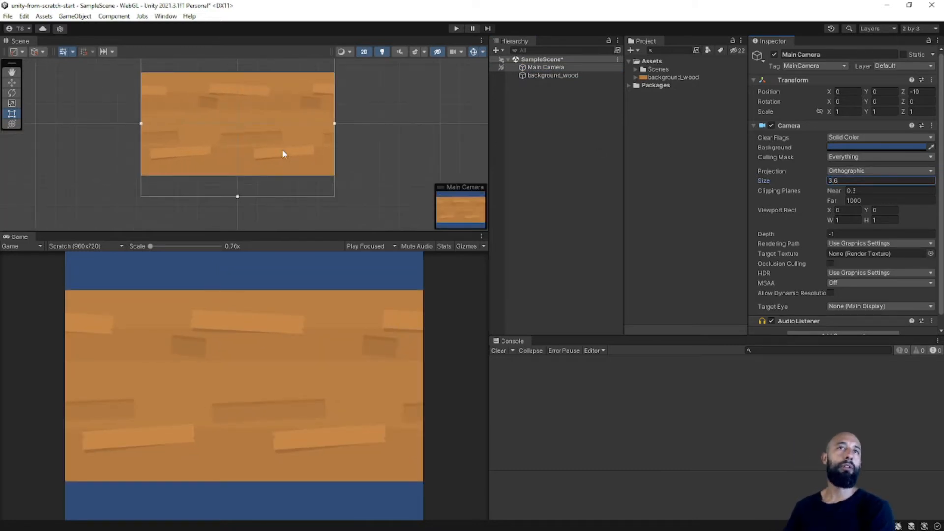
middle_drag(297, 139, 306, 162)
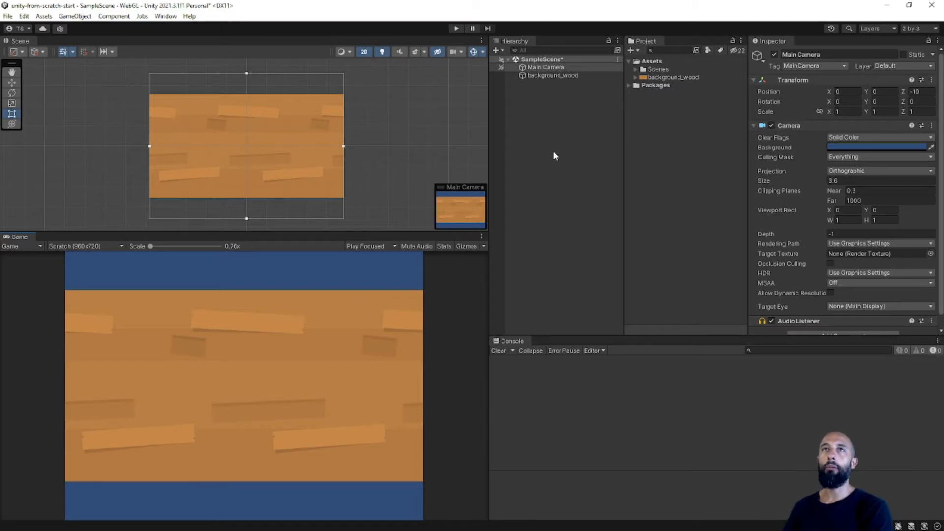
Select the background_wood object in the scene and examine its Transform position and placement within the camera frame.
click(557, 103)
click(560, 75)
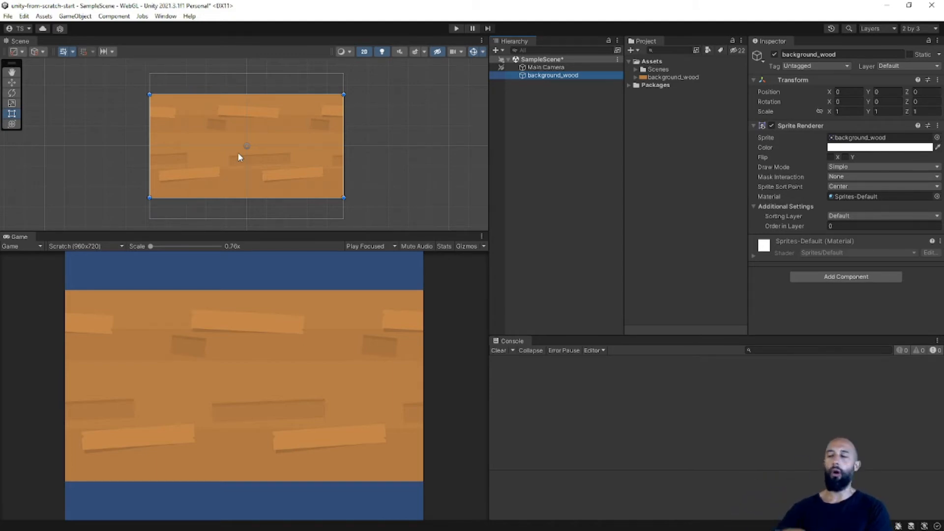
key(q)
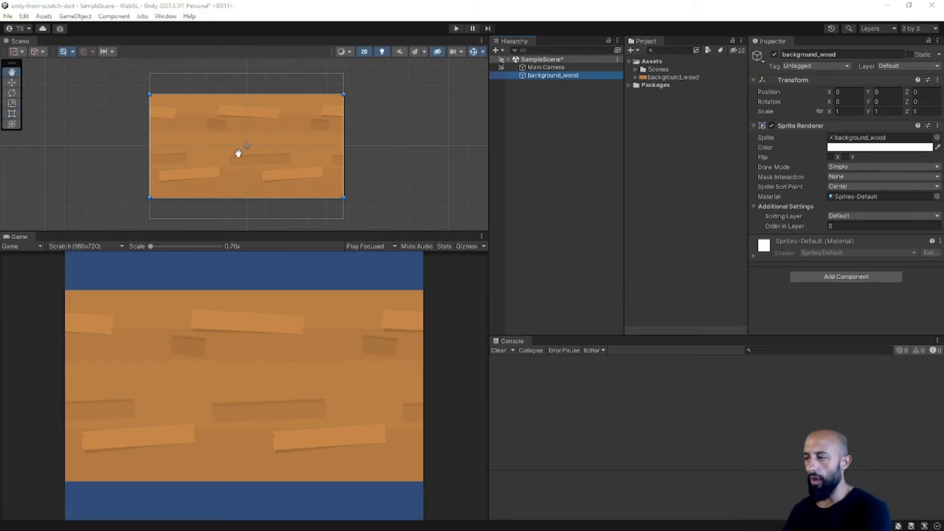
Switch to the Scratch editor and delete the duplicate wooden background sprite at the end of the sprite list.
key(alt+Tab)
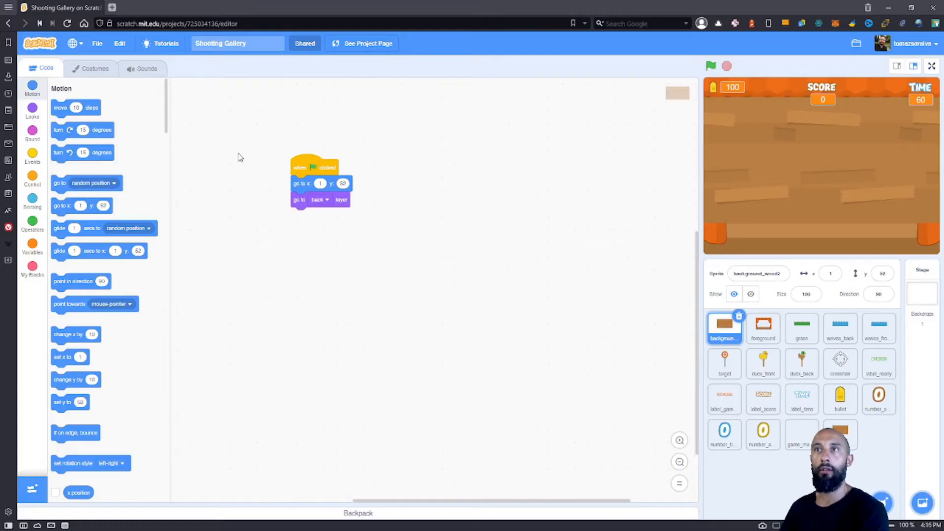
click(854, 434)
click(856, 422)
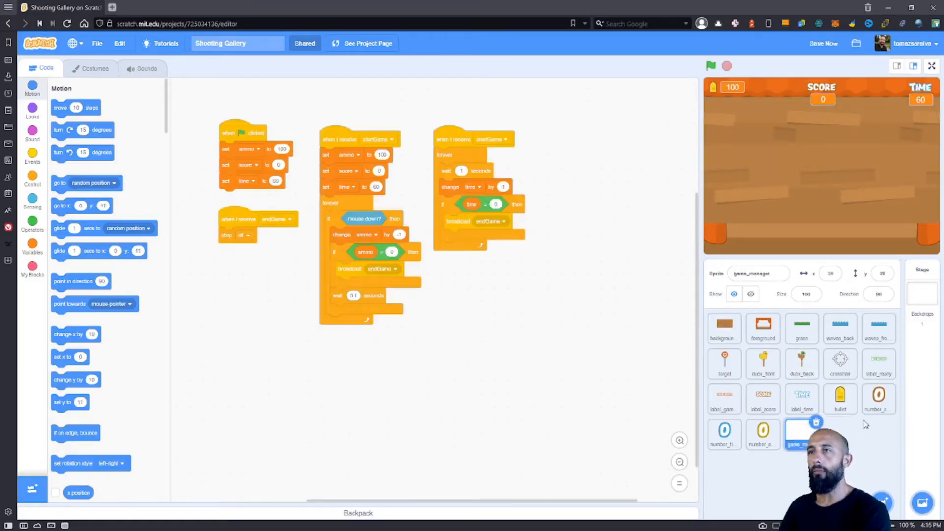
Set the background_wood2 sprite's x position to 0, then view its y position and costume.
click(725, 327)
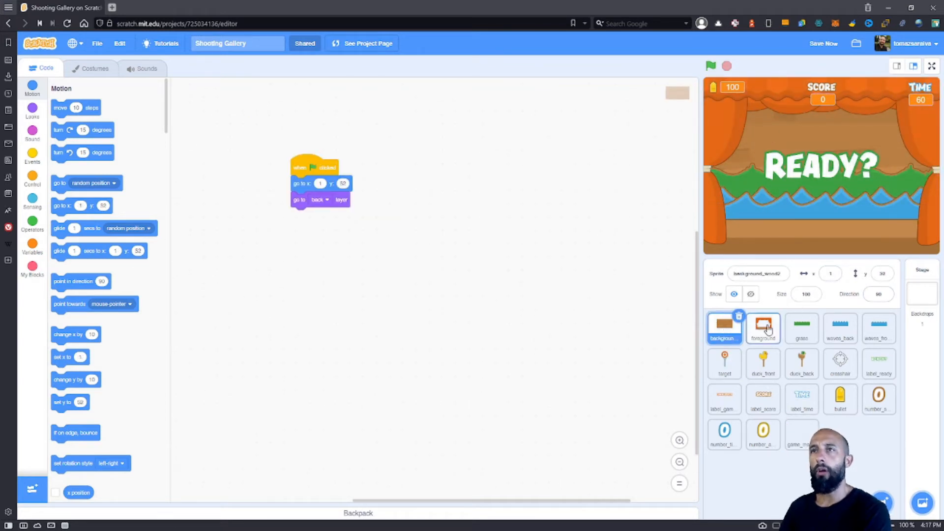
click(830, 273)
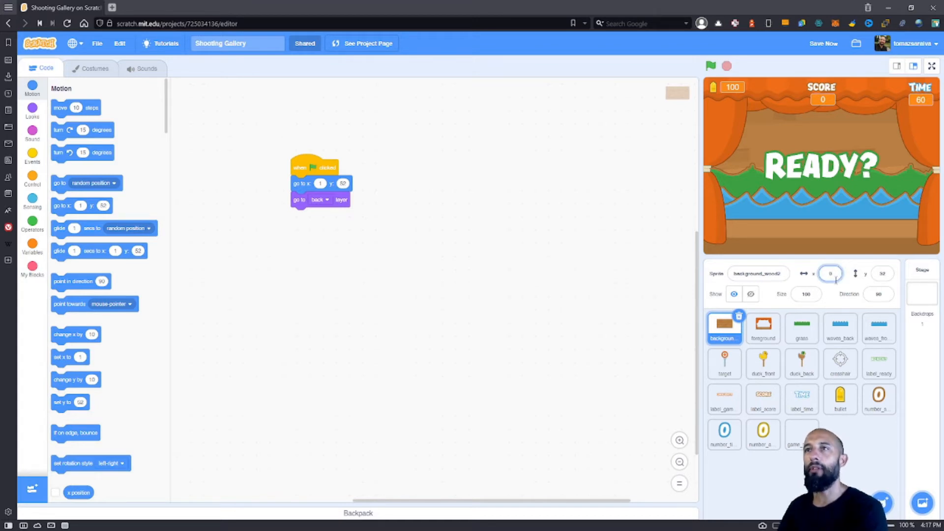
click(883, 273)
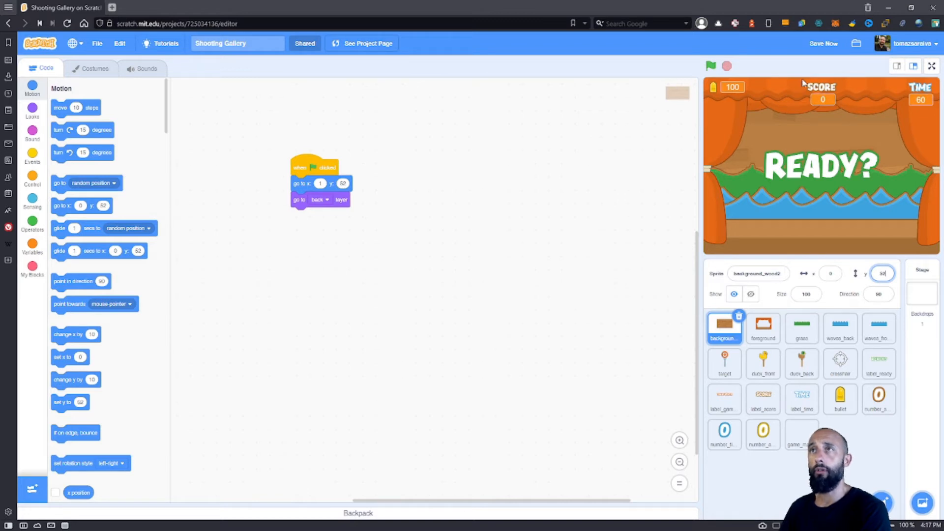
click(91, 68)
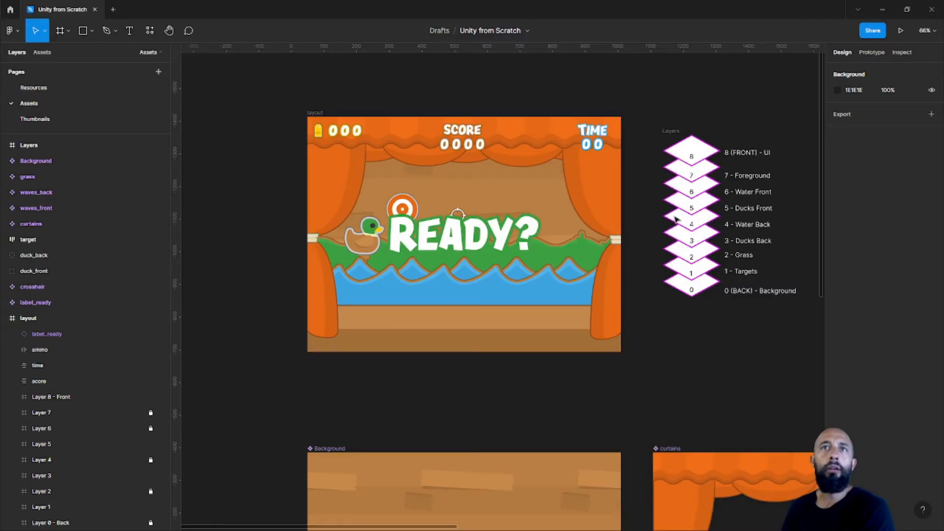
Switch to Figma and examine the scratch_screen diagram's dimensions, axes, corner coordinates and frame size.
drag(677, 220, 255, 187)
ctrl+scroll(496, 153, up, 5)
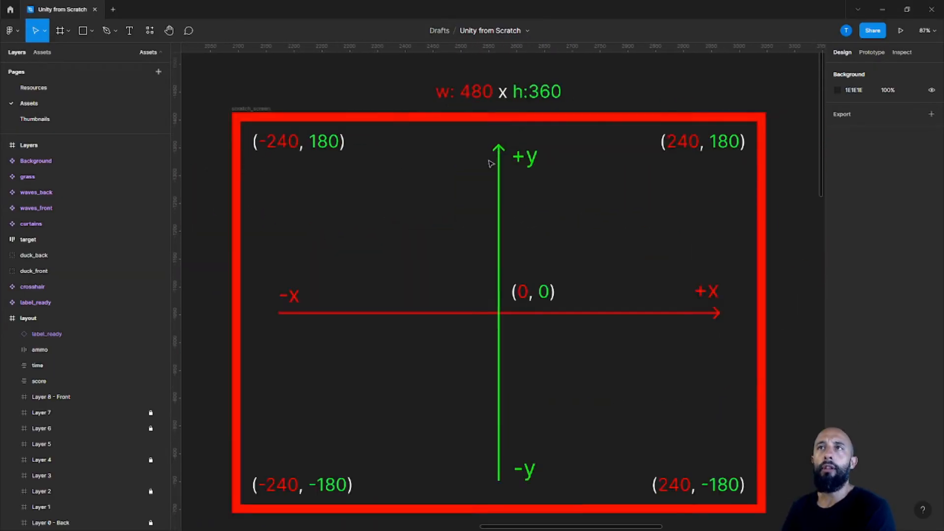
mouse_move(504, 171)
middle_down()
mouse_move(503, 101)
mouse_move(511, 179)
middle_up()
mouse_move(539, 242)
middle_down()
mouse_move(537, 169)
mouse_move(541, 241)
middle_up()
middle_drag(584, 265, 578, 254)
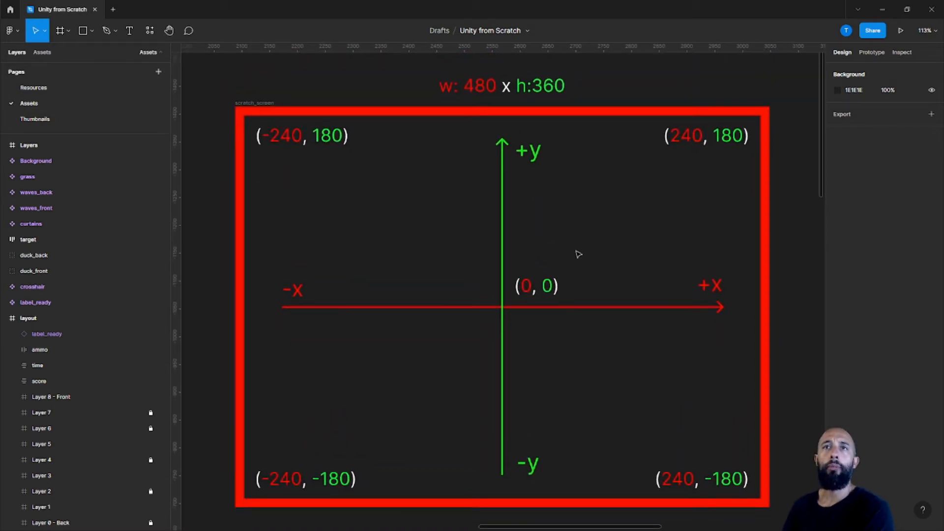
right_click(575, 254)
click(788, 249)
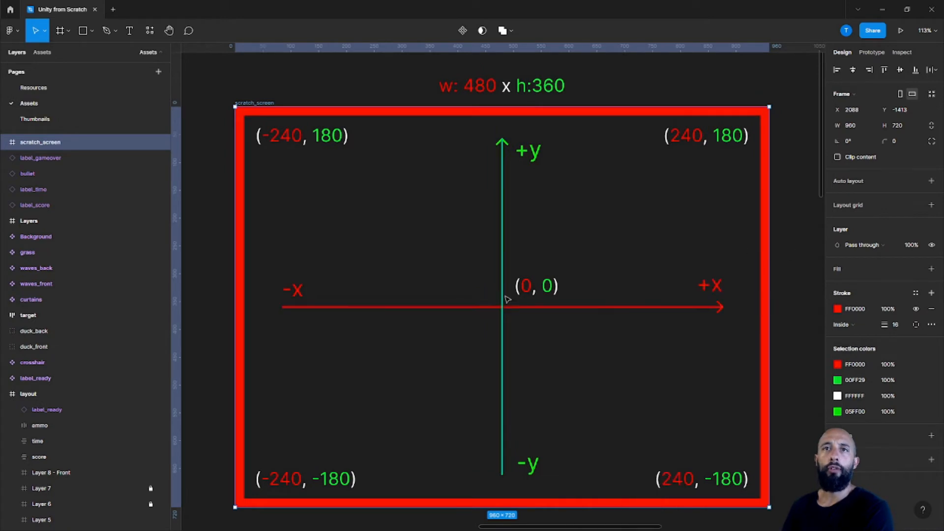
click(205, 284)
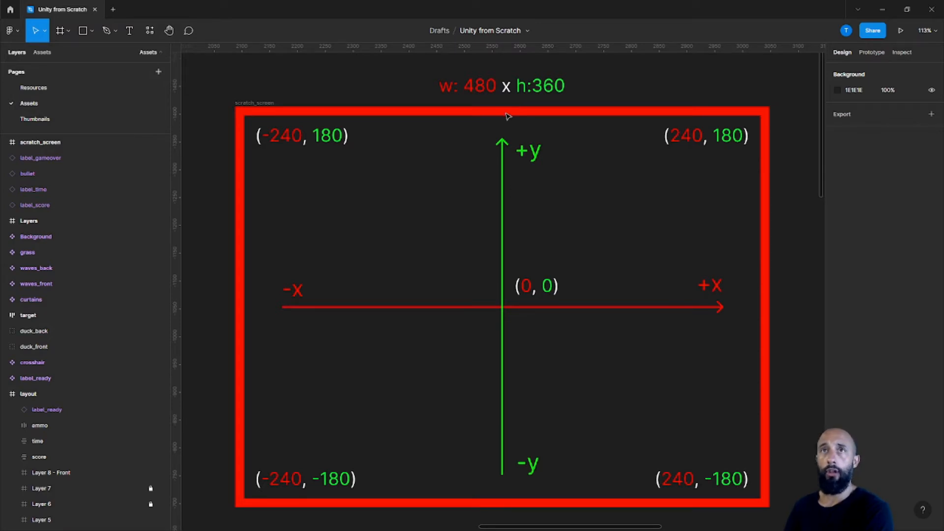
Compare the Unity scene and the scratch_screen diagram with the unity_screen diagram's dimensions and corner coordinates in Figma.
key(alt+Tab)
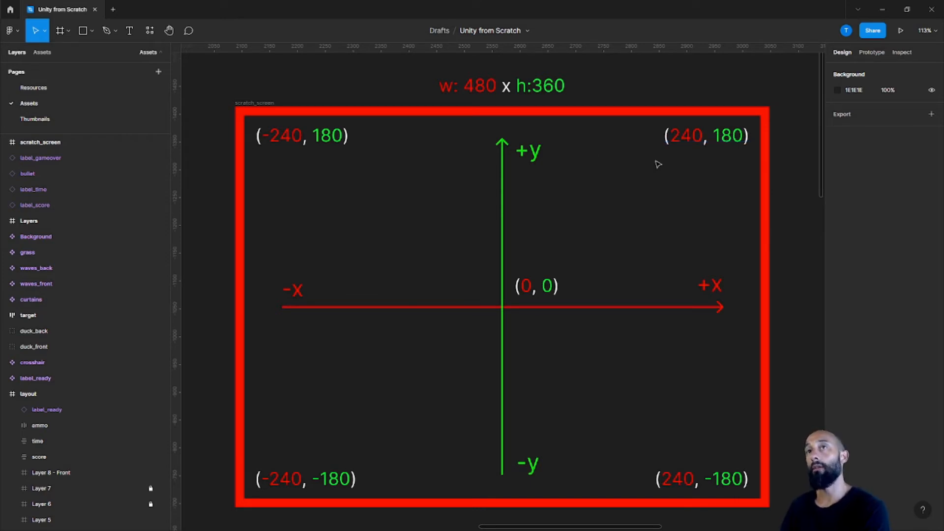
key(alt+Tab)
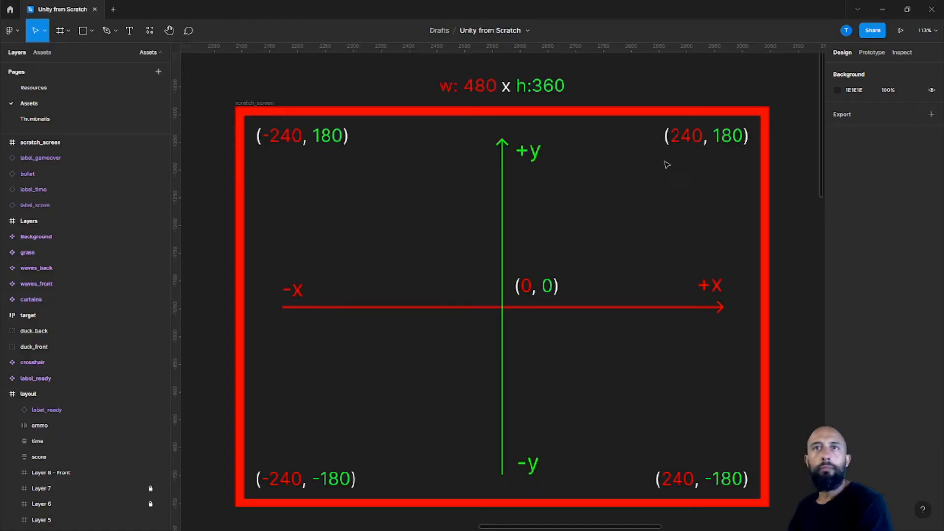
scroll(665, 160, right, 10)
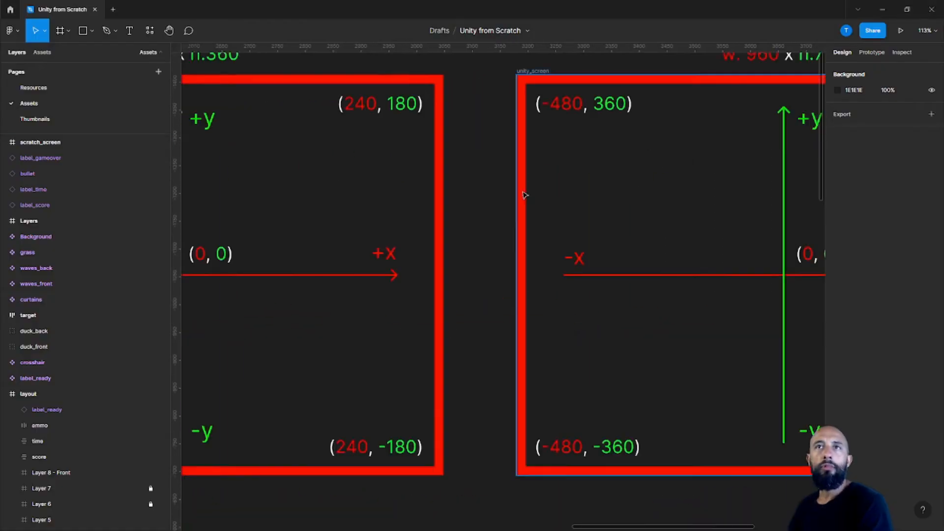
ctrl+scroll(402, 181, up, 5)
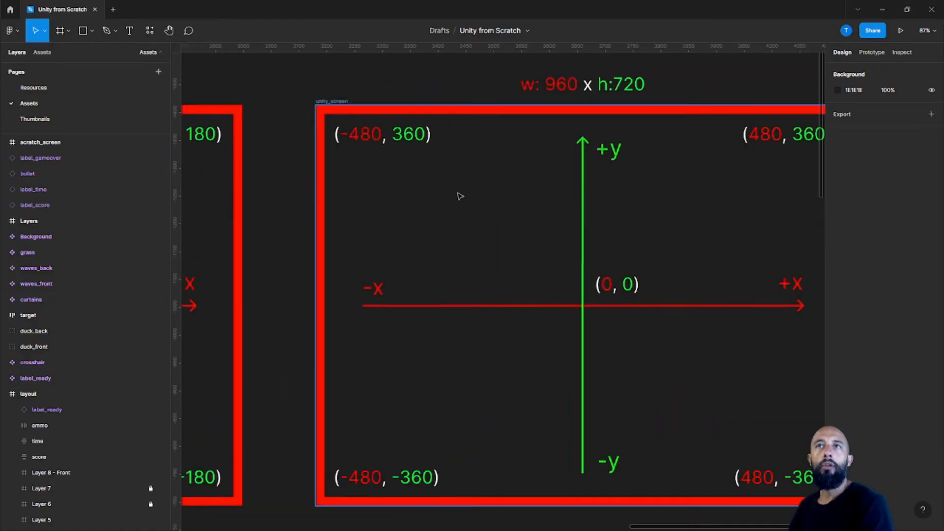
scroll(508, 153, left, 10)
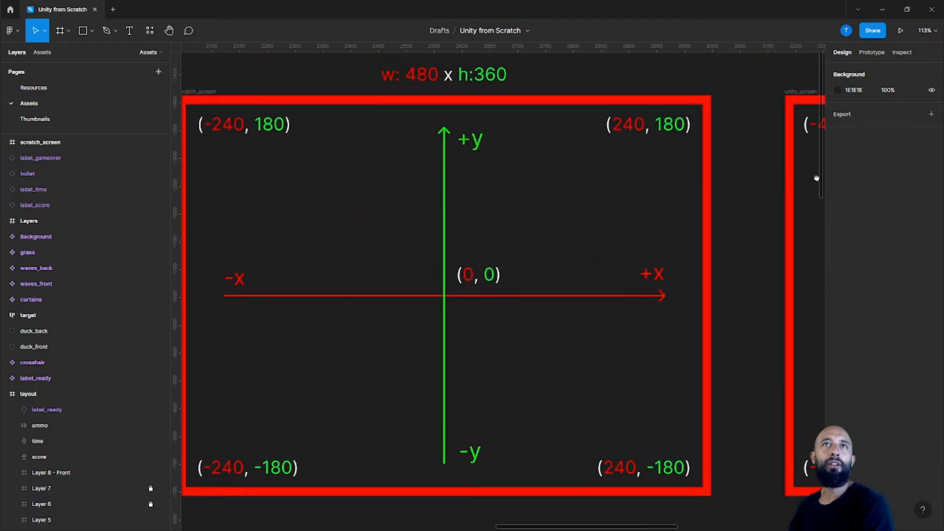
drag(820, 189, 284, 173)
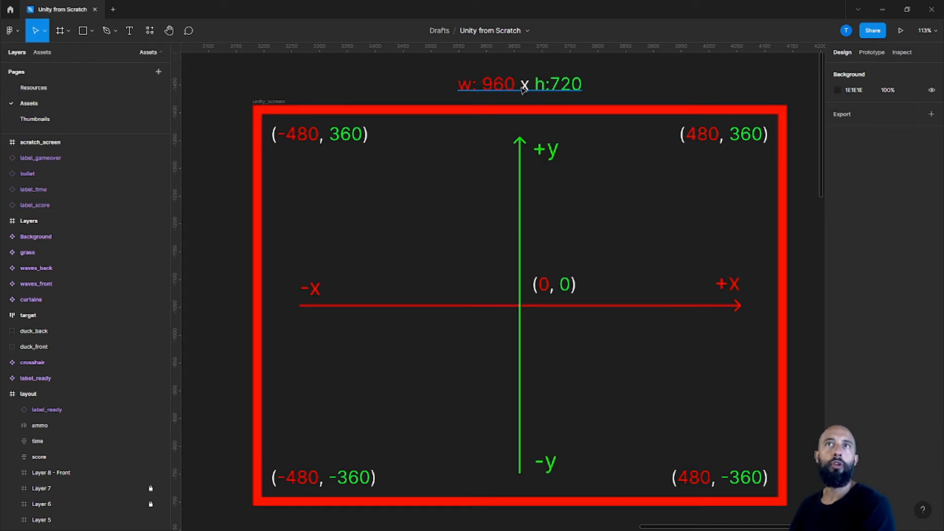
mouse_move(414, 176)
middle_down()
mouse_move(435, 177)
mouse_move(408, 182)
mouse_move(396, 172)
middle_up()
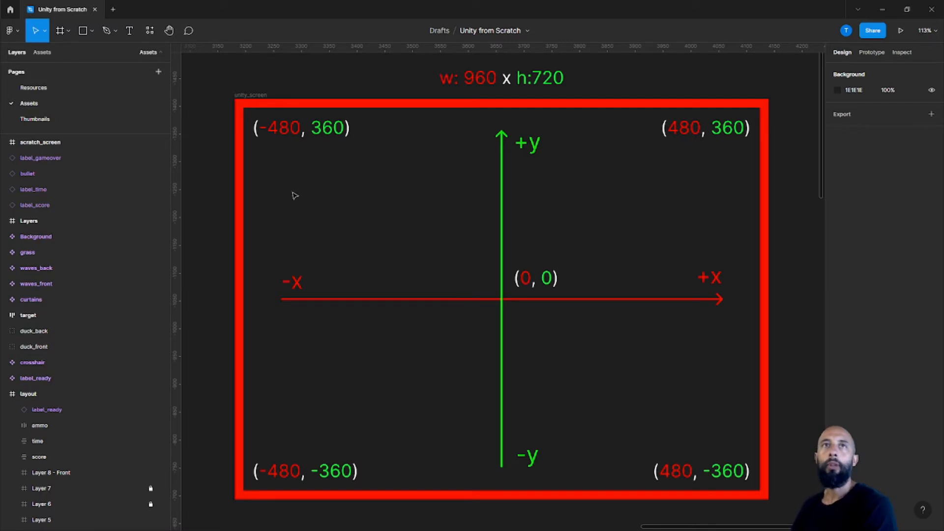
middle_drag(268, 193, 754, 191)
middle_drag(495, 202, 315, 199)
middle_drag(595, 226, 288, 234)
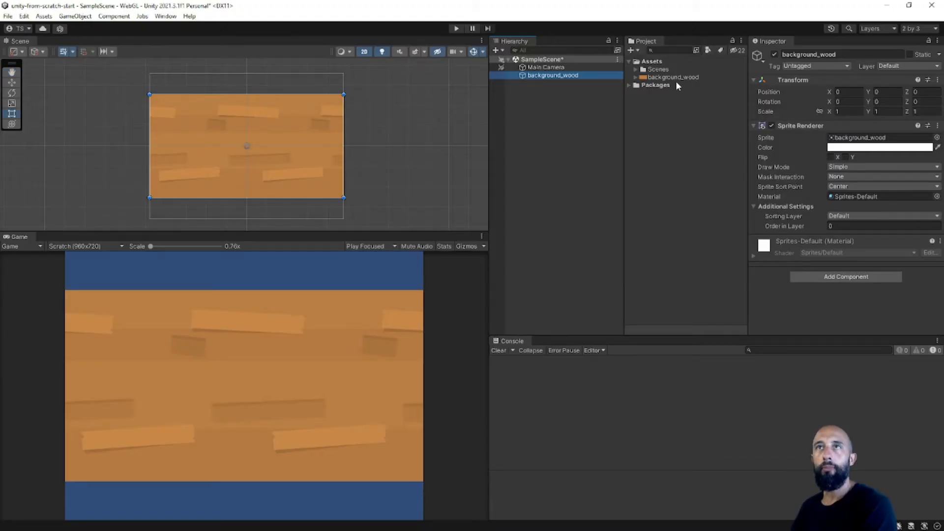
Check the background_wood texture's pixel dimensions in Unity against the unity_screen diagram in Figma.
click(674, 77)
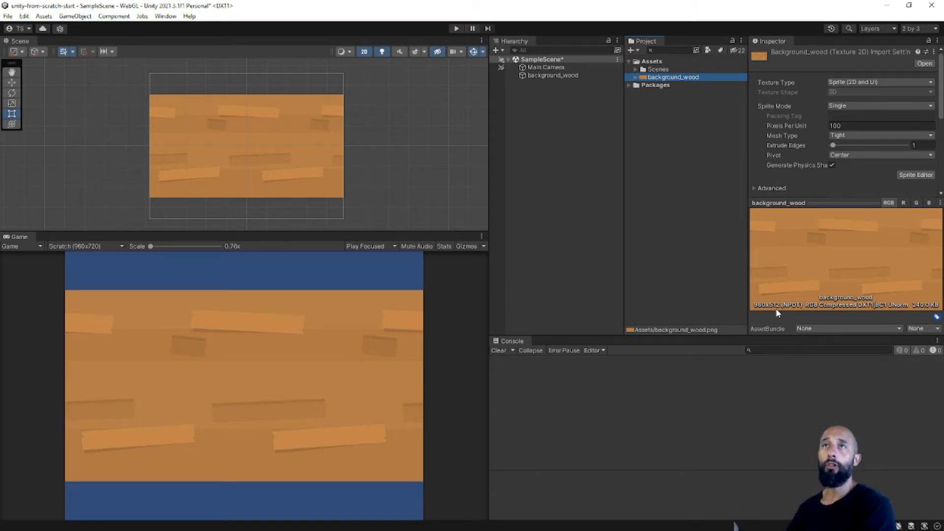
key(alt+Tab)
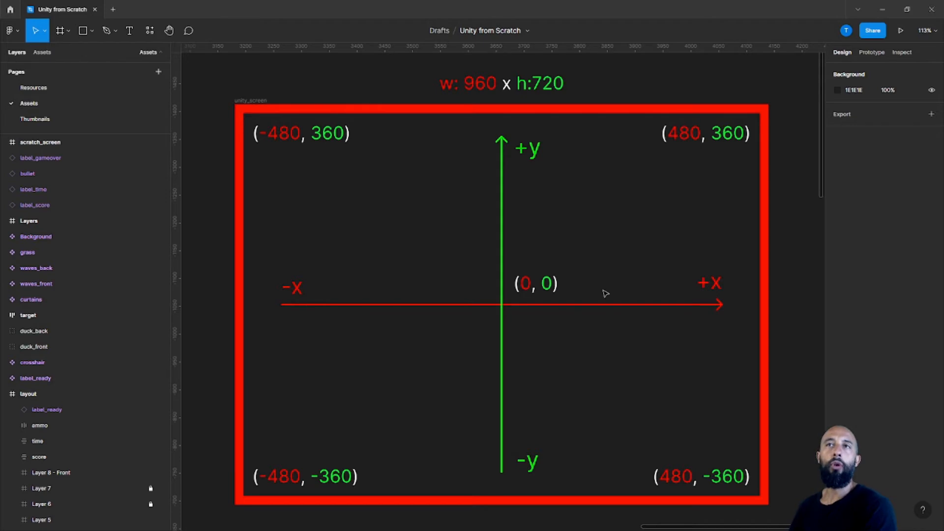
mouse_move(588, 268)
mouse_down()
mouse_move(568, 264)
mouse_move(607, 268)
mouse_up()
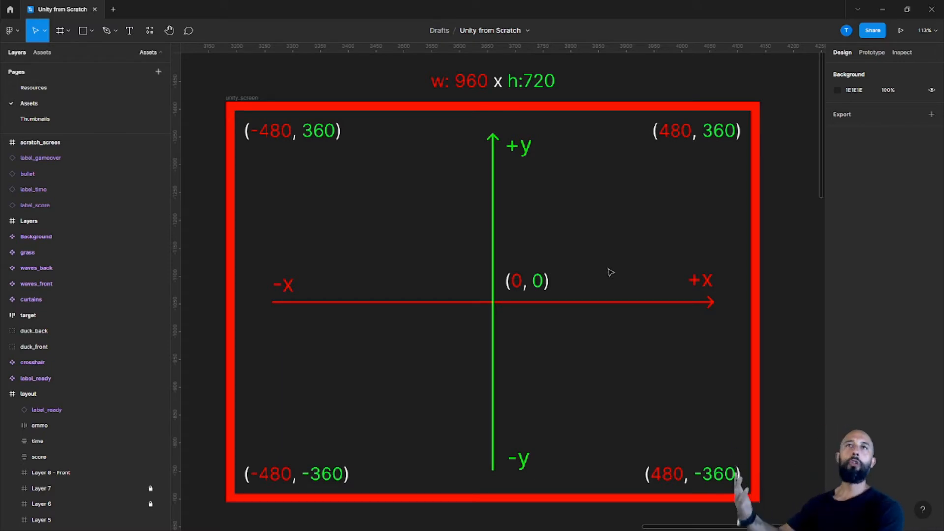
Return to Unity and set the background_wood object's Y position to 104.
key(alt+Tab)
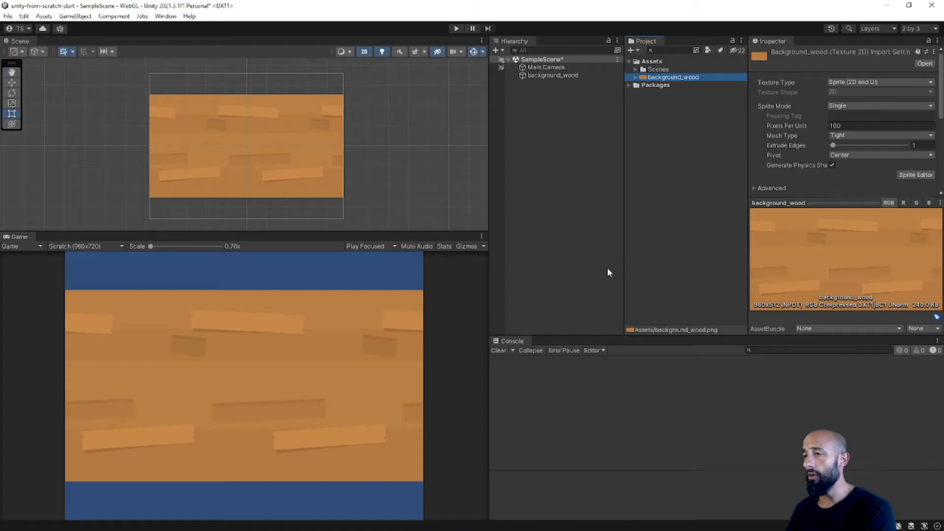
click(550, 74)
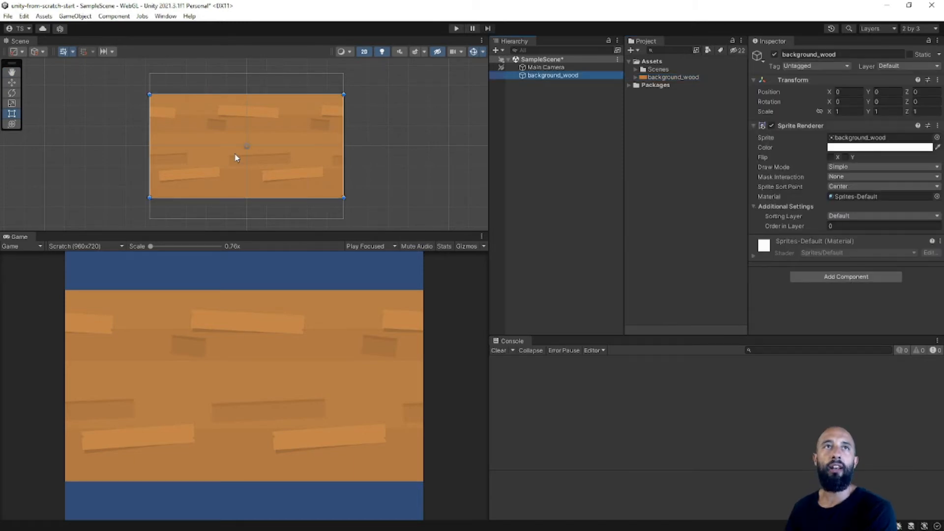
click(885, 93)
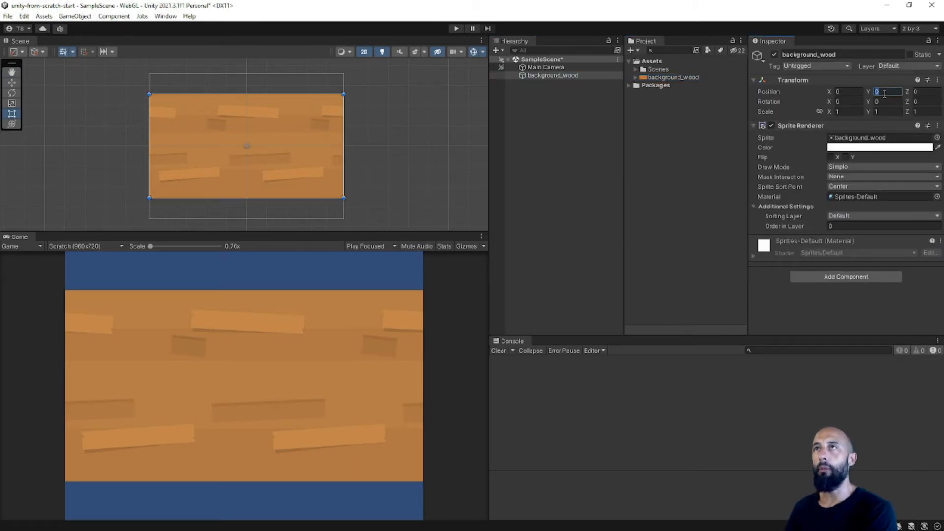
text(104)
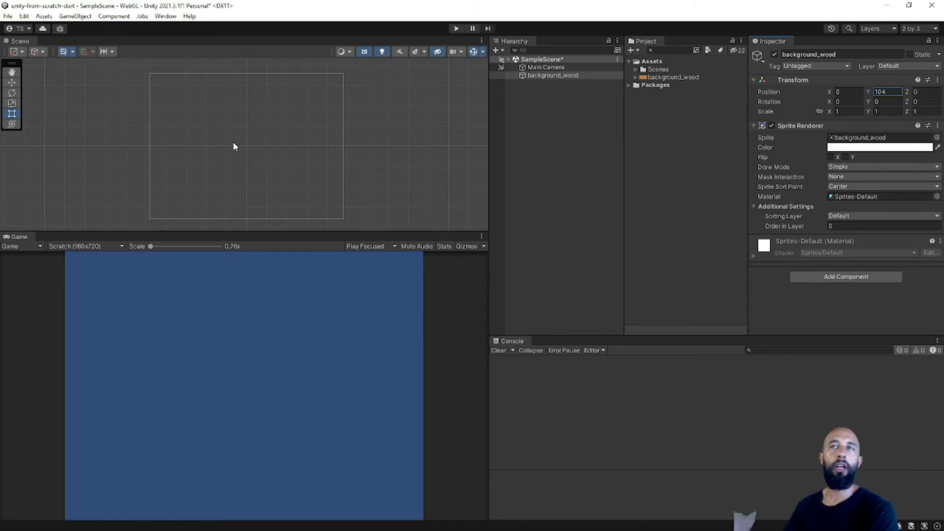
Locate background_wood relative to the camera frame in the scene and check the texture's Pixels Per Unit setting.
scroll(247, 157, down, 3)
scroll(247, 159, down, 5)
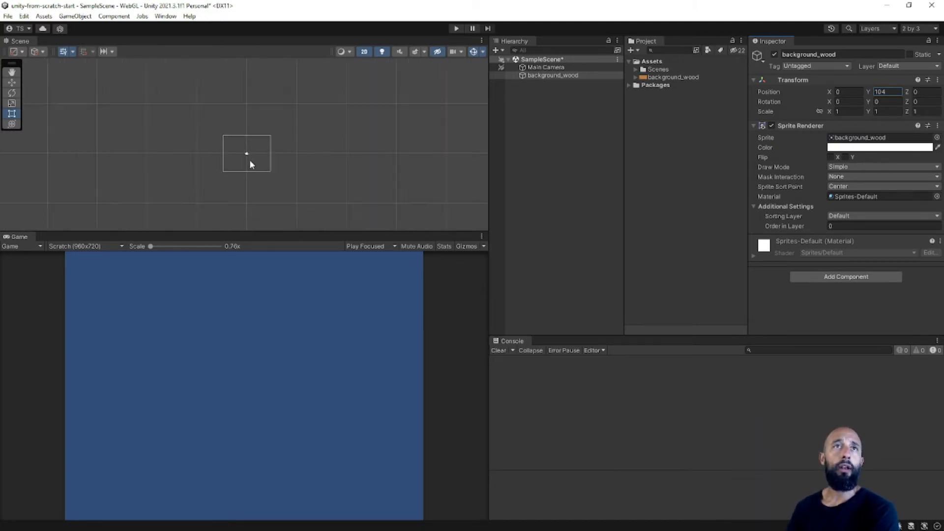
scroll(251, 164, up, 2)
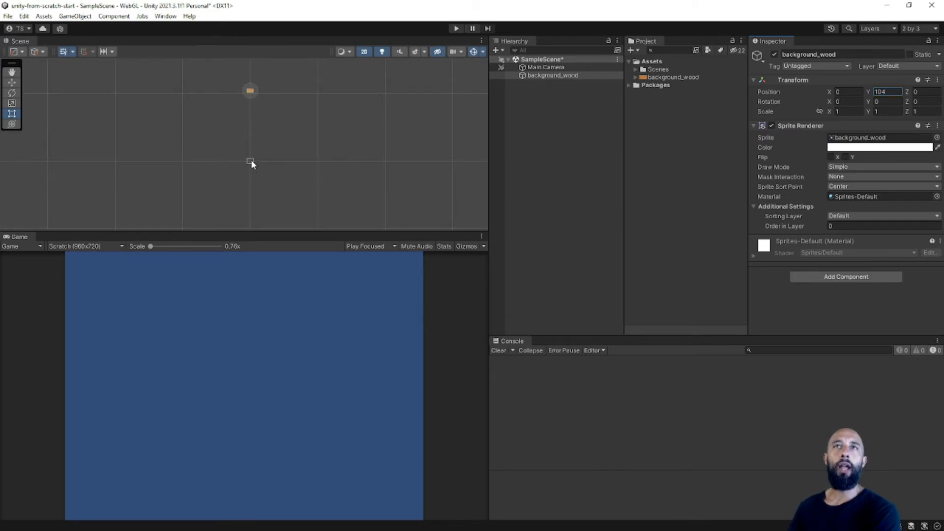
scroll(252, 161, up, 2)
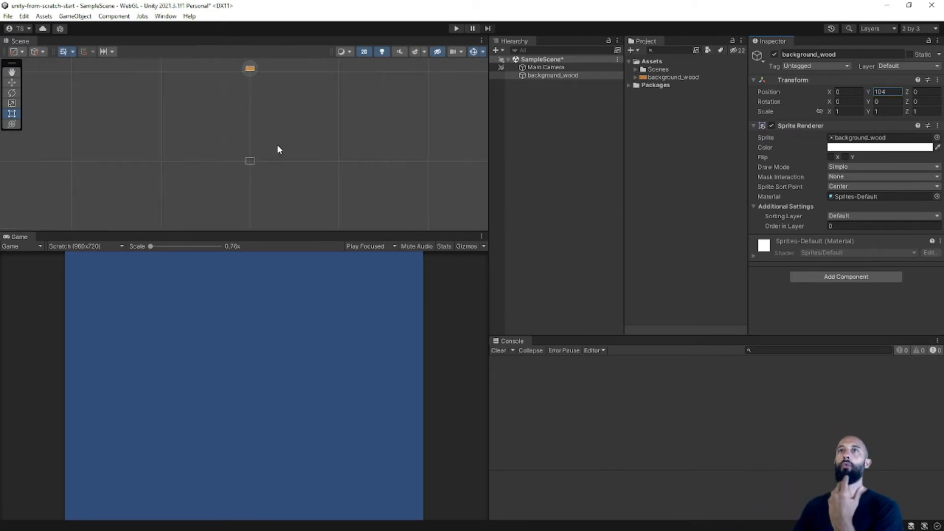
click(658, 77)
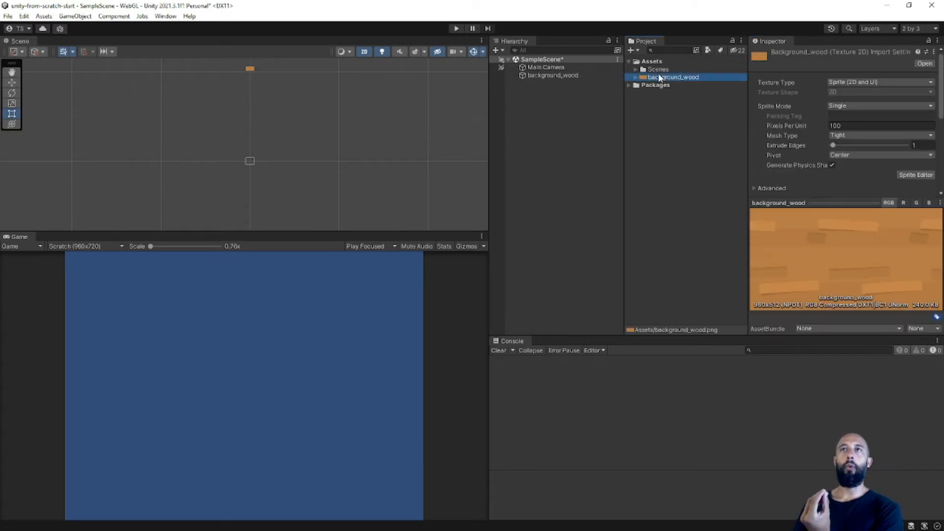
click(837, 126)
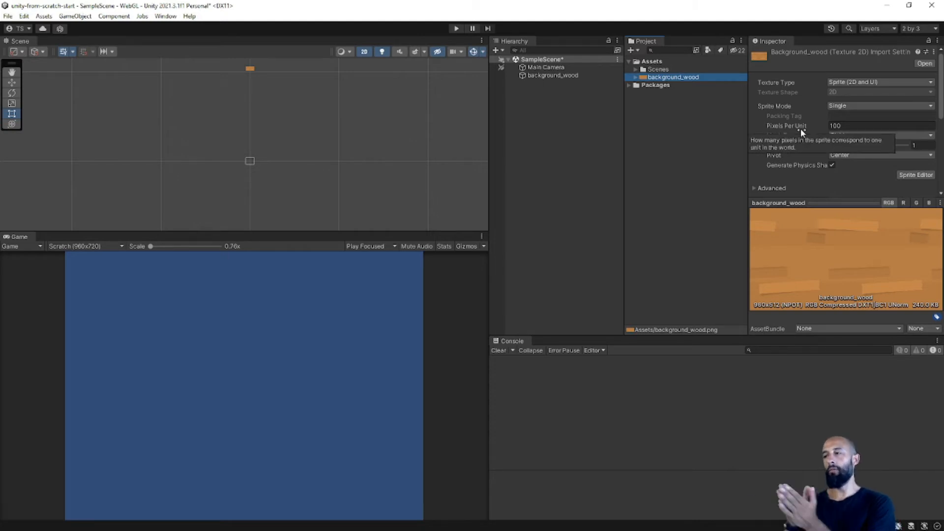
Set the background_wood object's Y position to 104/100 to convert the pixel coordinate into units.
click(545, 75)
click(881, 91)
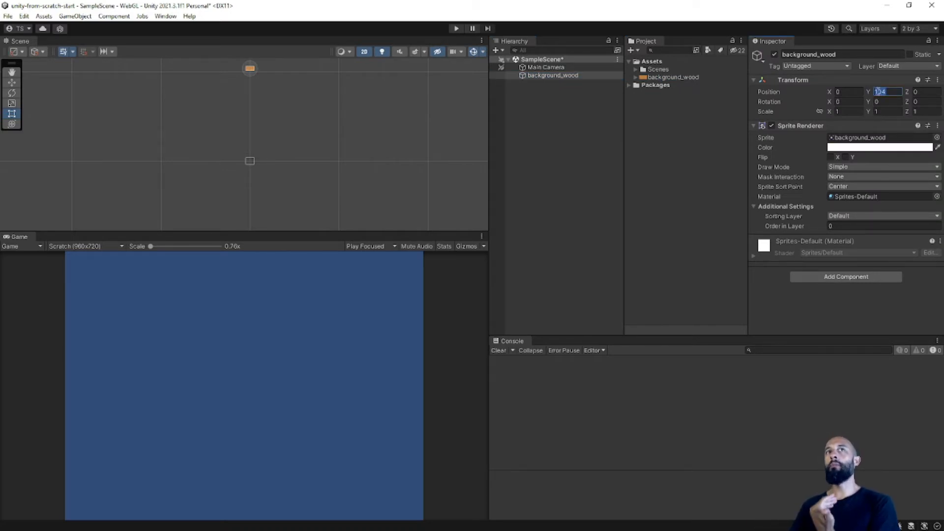
click(894, 92)
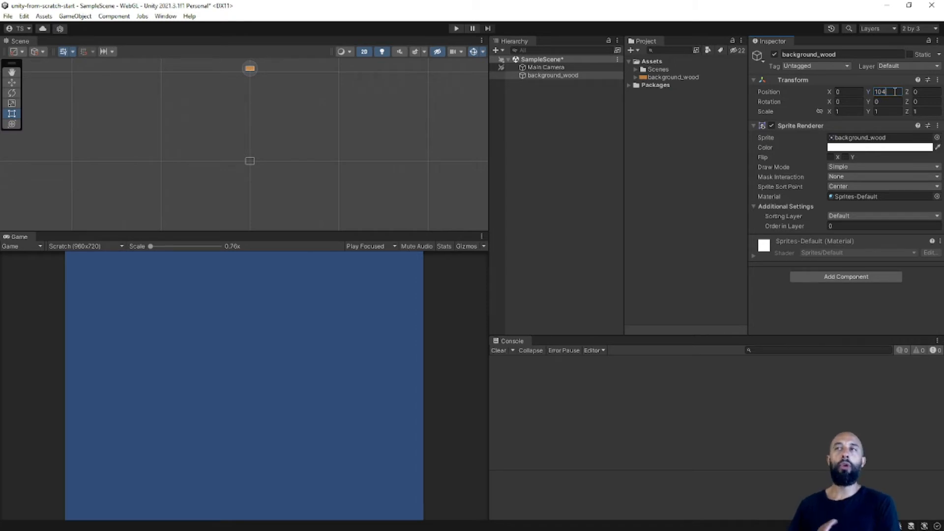
scroll(213, 170, up, 9)
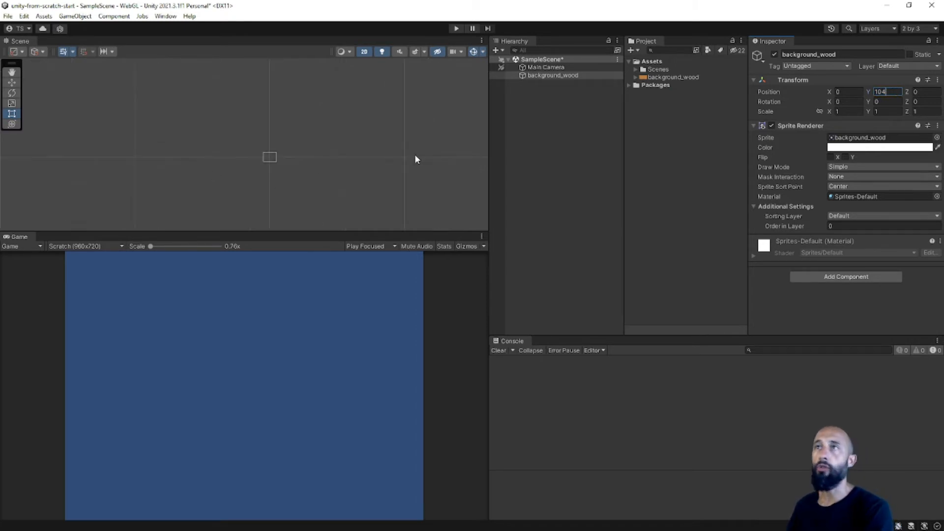
middle_drag(334, 152, 283, 171)
click(896, 91)
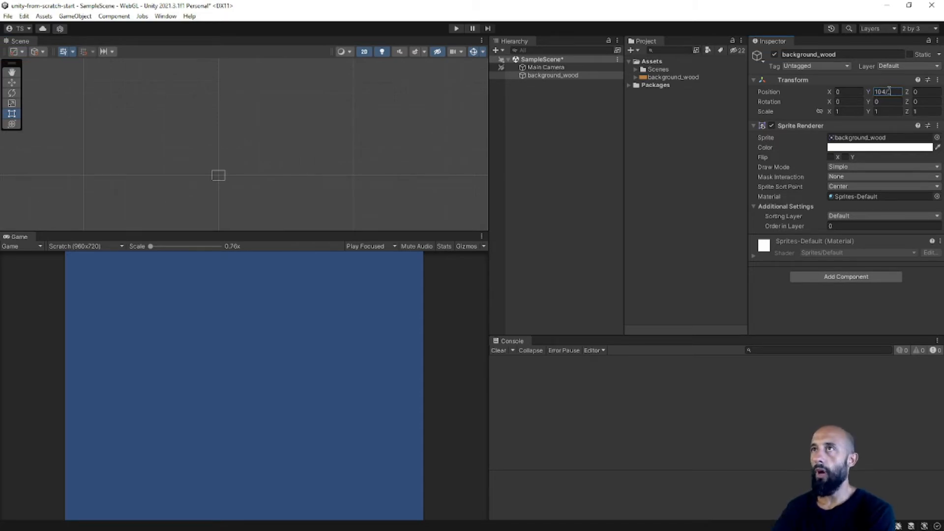
text(/100)
key(Return)
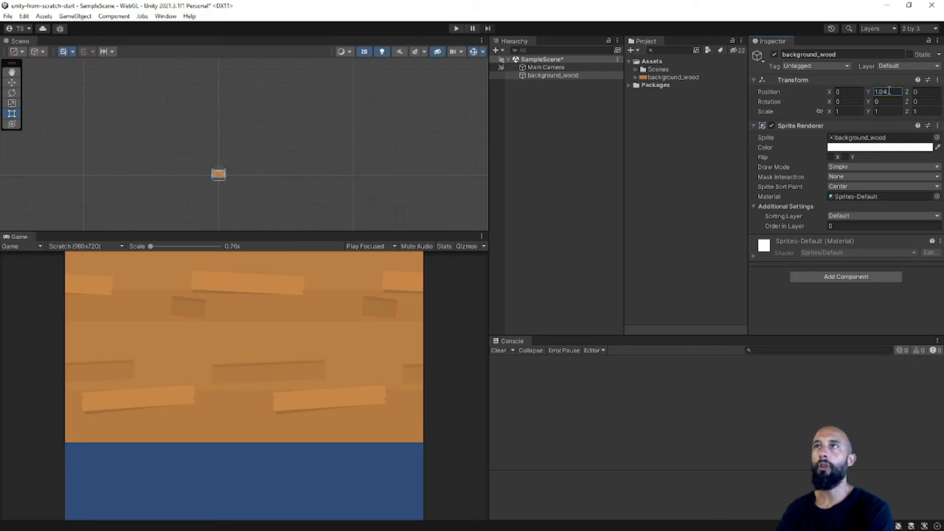
Examine the background_wood placement within the camera frame, then switch to Scratch and check the Shooting Gallery background sprite's code.
scroll(181, 149, up, 10)
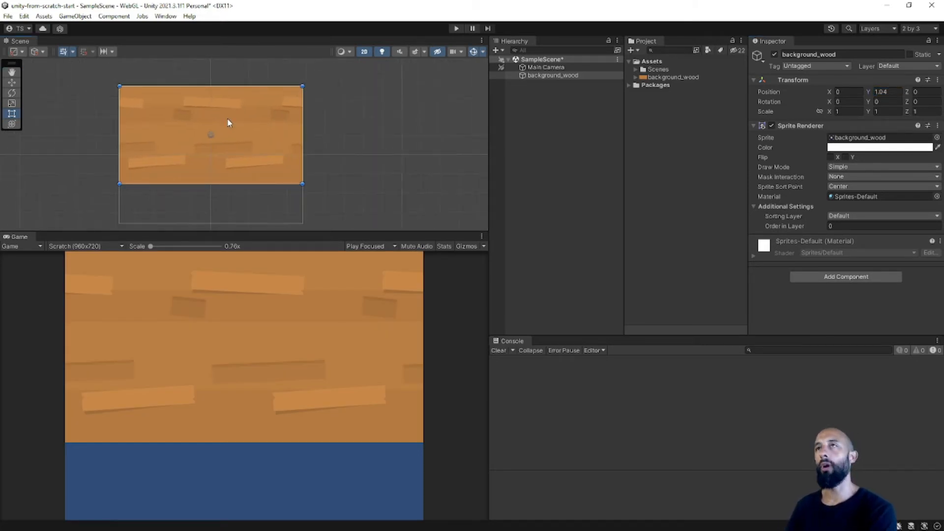
scroll(226, 122, up, 3)
middle_drag(227, 123, 252, 93)
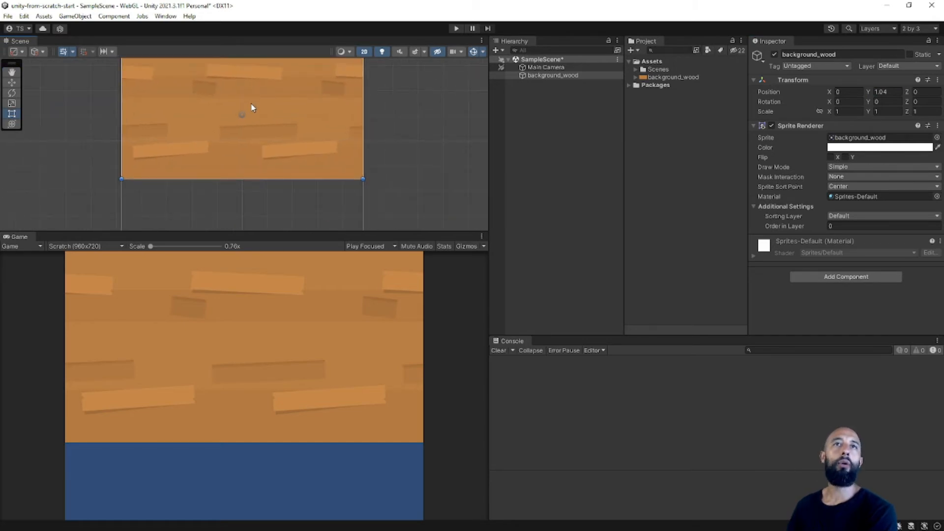
scroll(252, 108, down, 2)
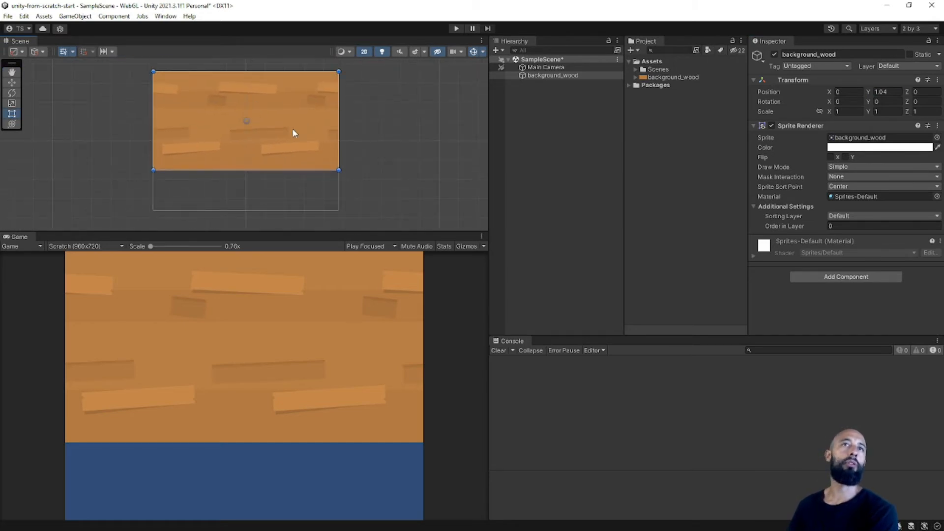
middle_drag(293, 130, 292, 128)
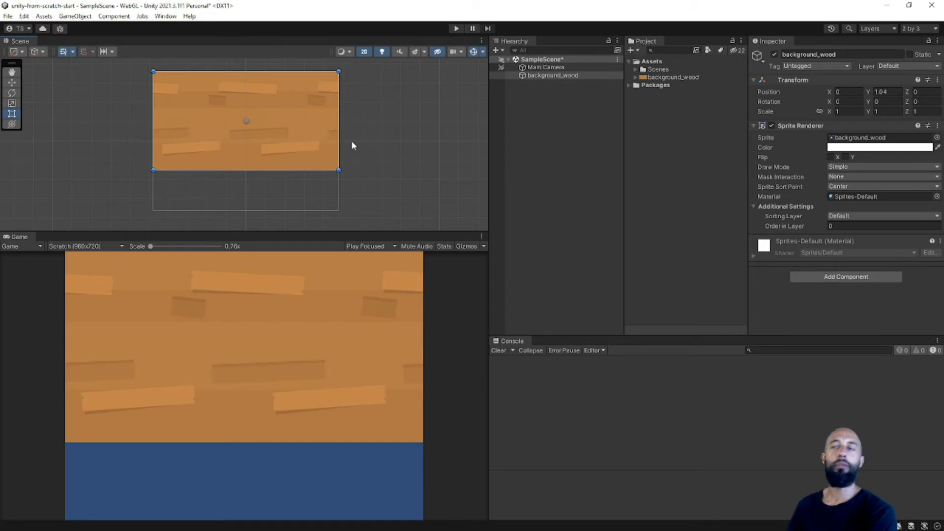
key(alt+Tab)
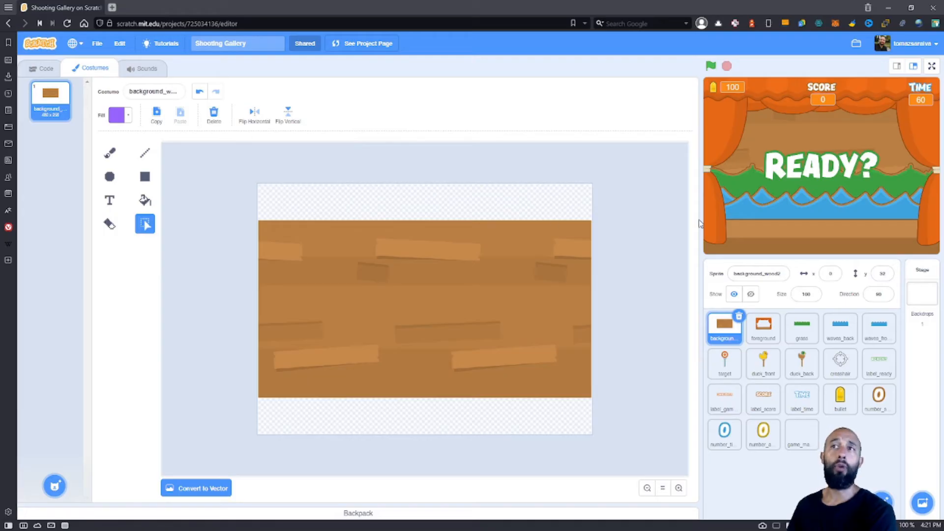
click(45, 68)
Return to Unity, set the background_wood texture's Pixels Per Unit to 1 and apply the import settings.
key(alt+Tab)
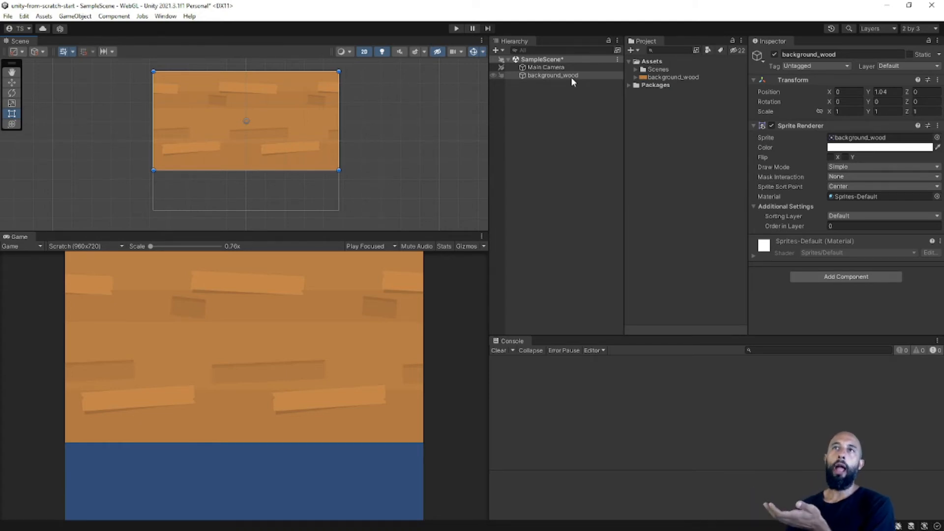
click(708, 77)
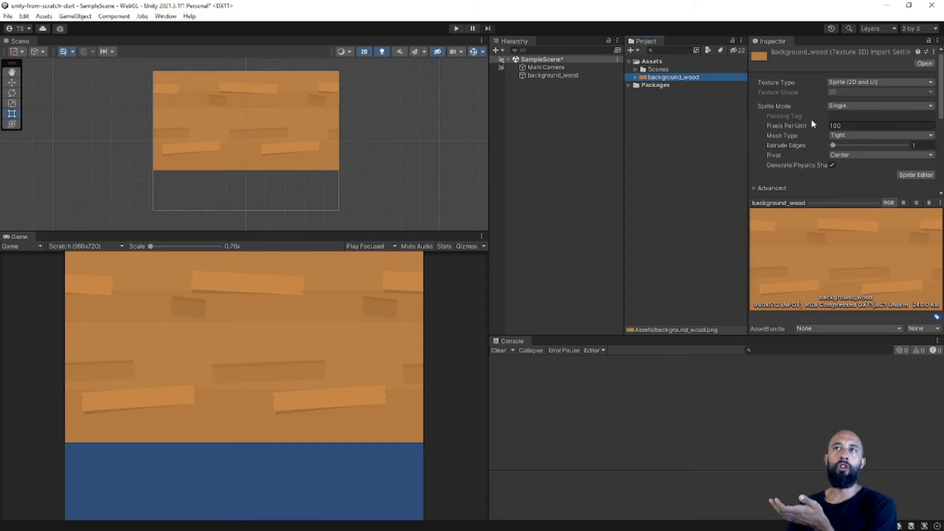
click(840, 126)
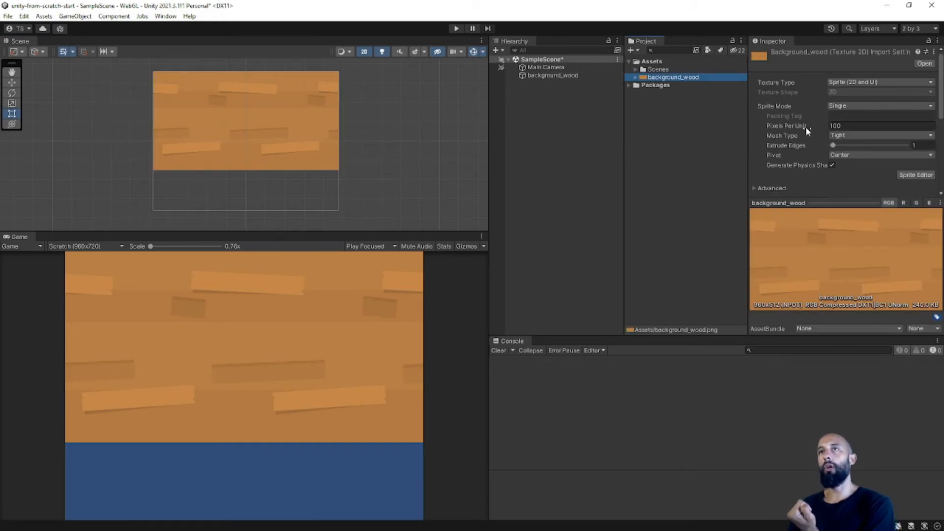
click(853, 126)
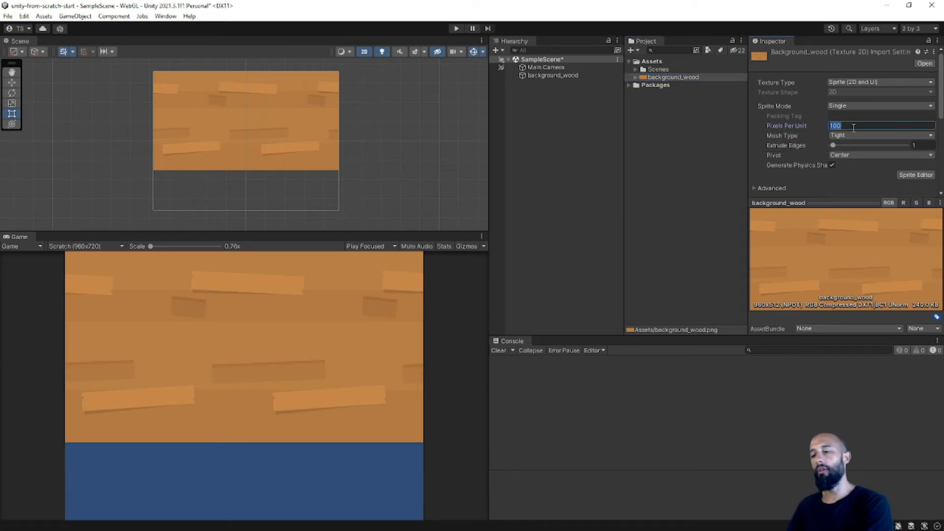
text(1)
scroll(816, 138, down, 3)
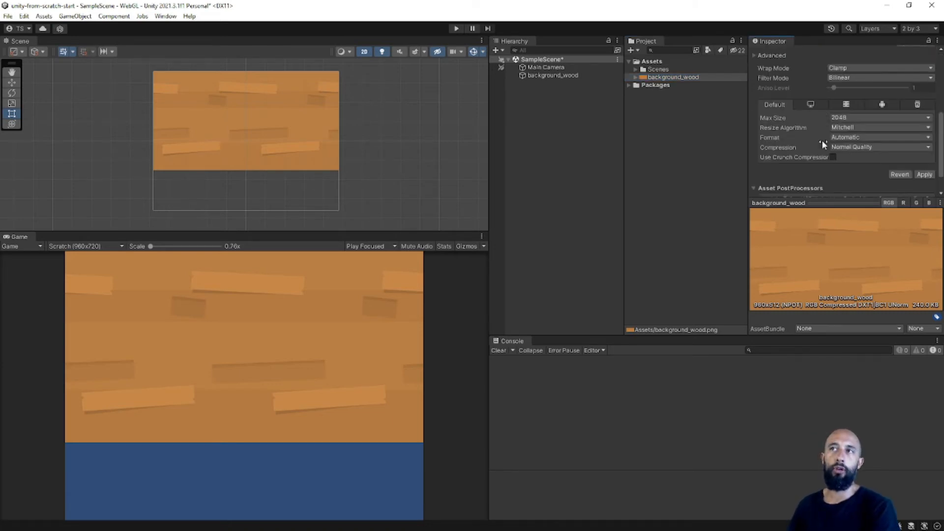
scroll(811, 122, up, 3)
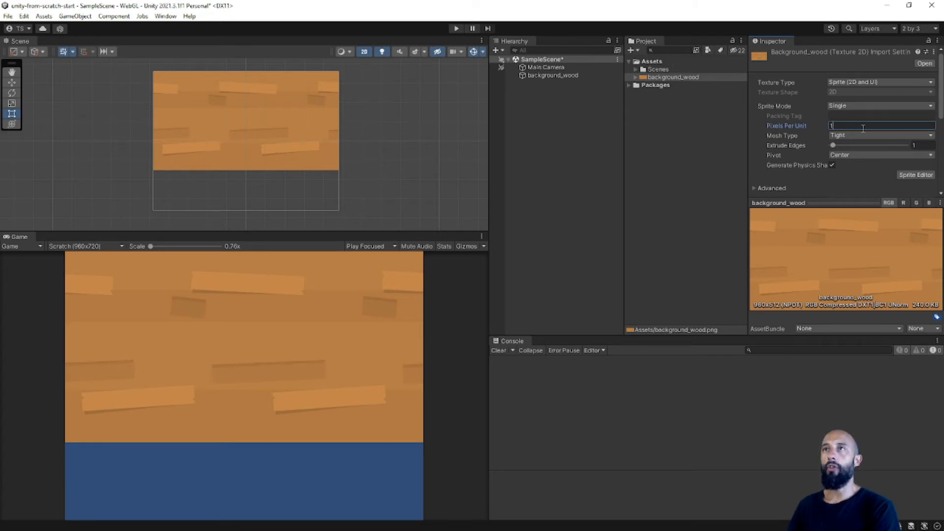
scroll(892, 146, down, 3)
drag(863, 203, 863, 232)
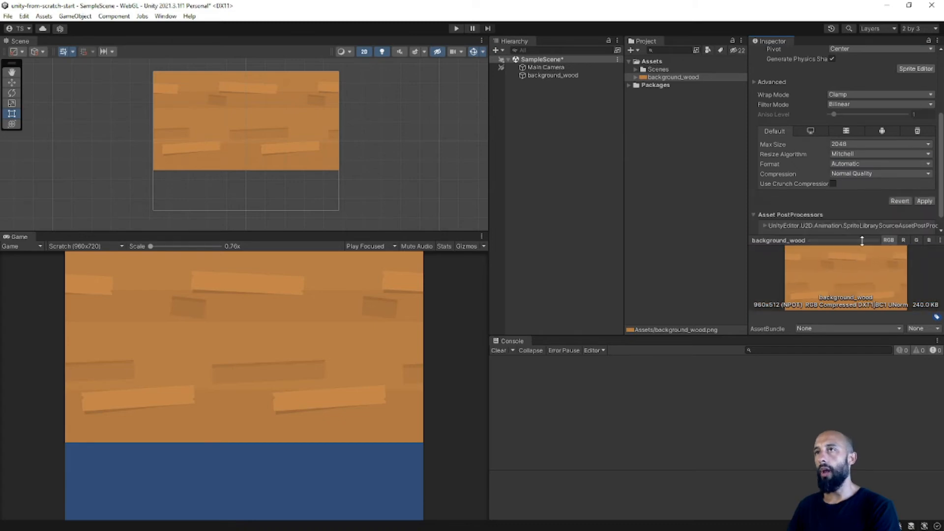
scroll(812, 161, up, 3)
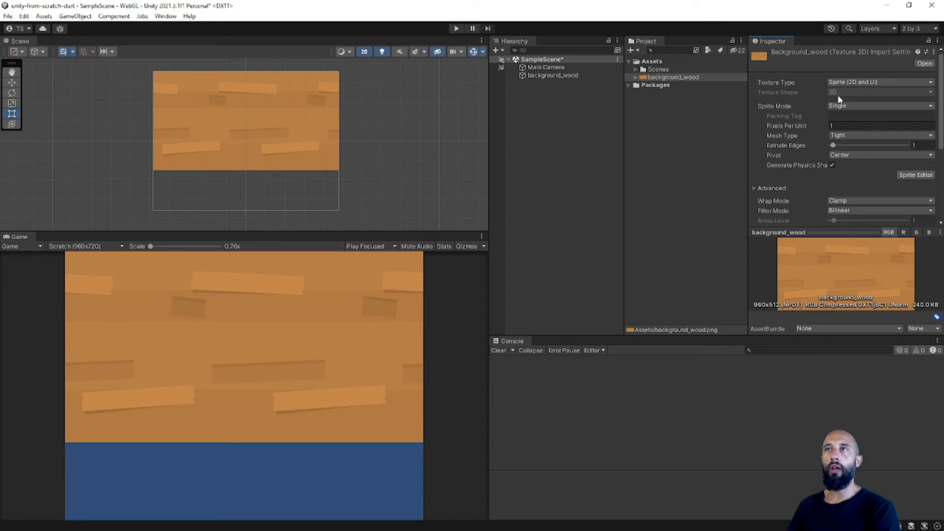
scroll(844, 156, down, 5)
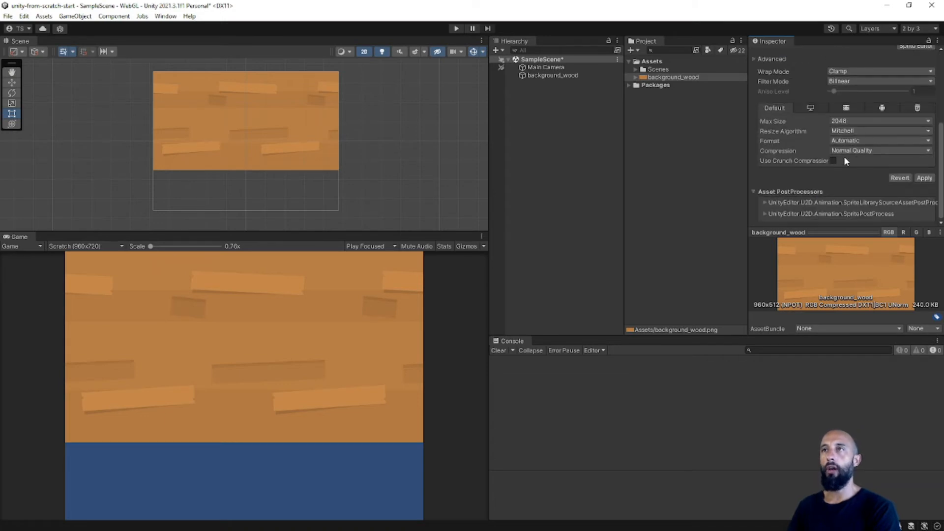
click(926, 179)
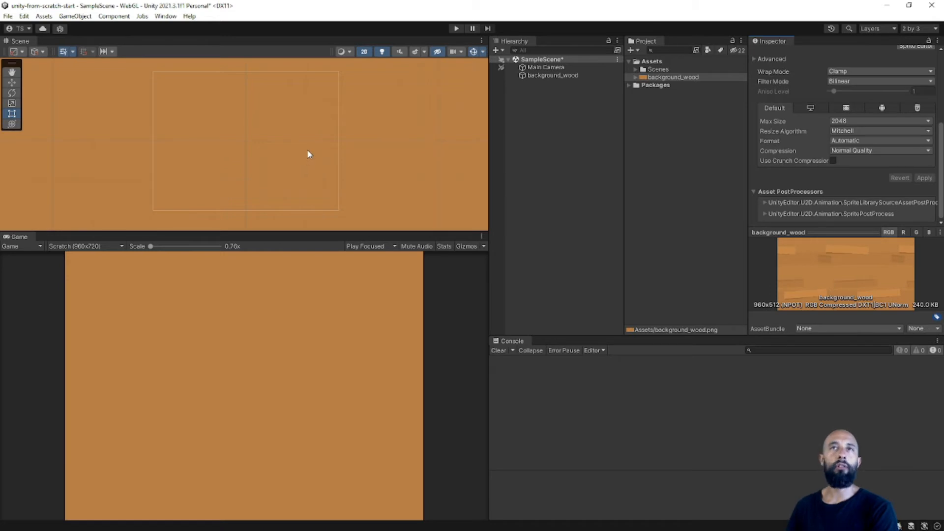
Compare the enlarged background_wood with the camera frame and set the Main Camera's orthographic size to 360.
scroll(819, 129, up, 5)
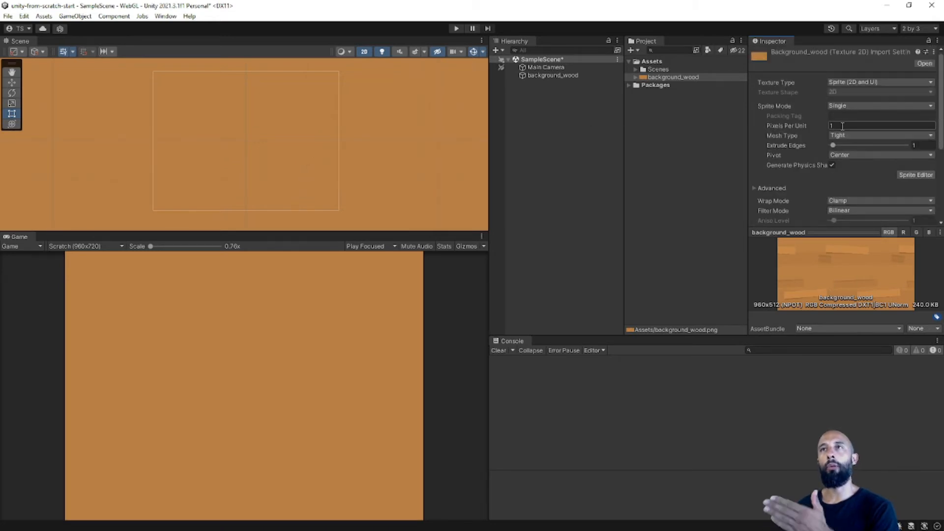
click(565, 127)
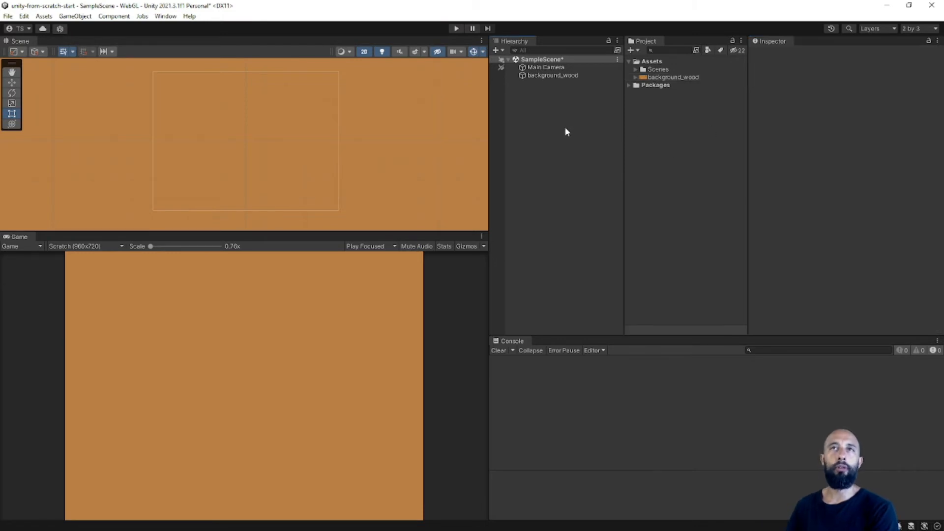
click(565, 67)
click(571, 76)
scroll(353, 127, down, 10)
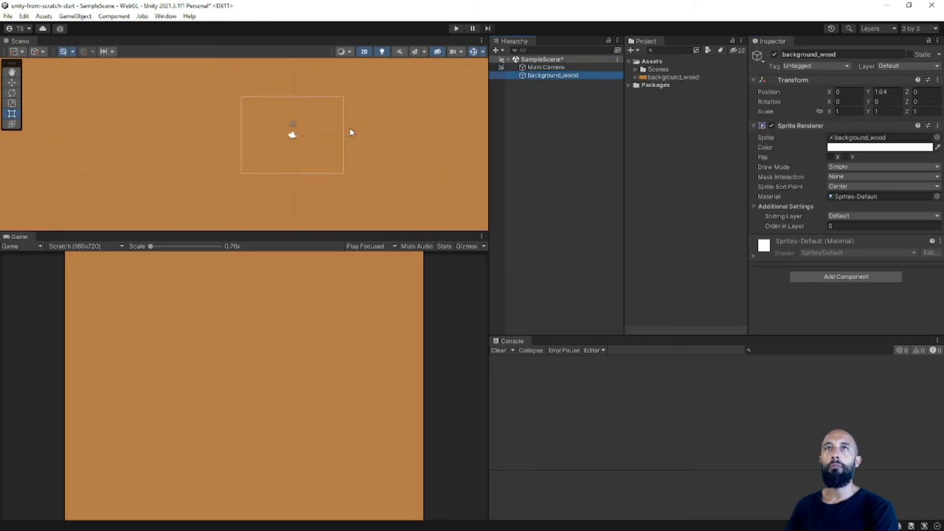
scroll(353, 127, down, 5)
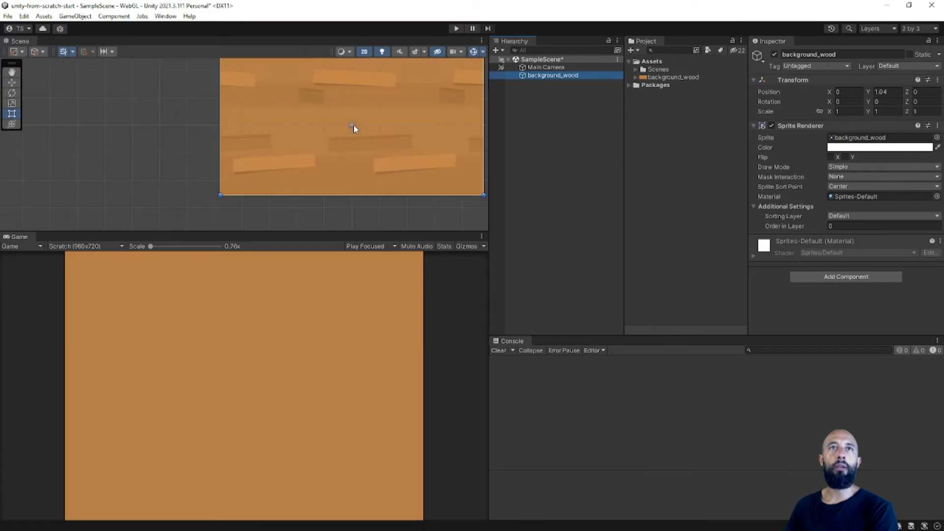
click(561, 68)
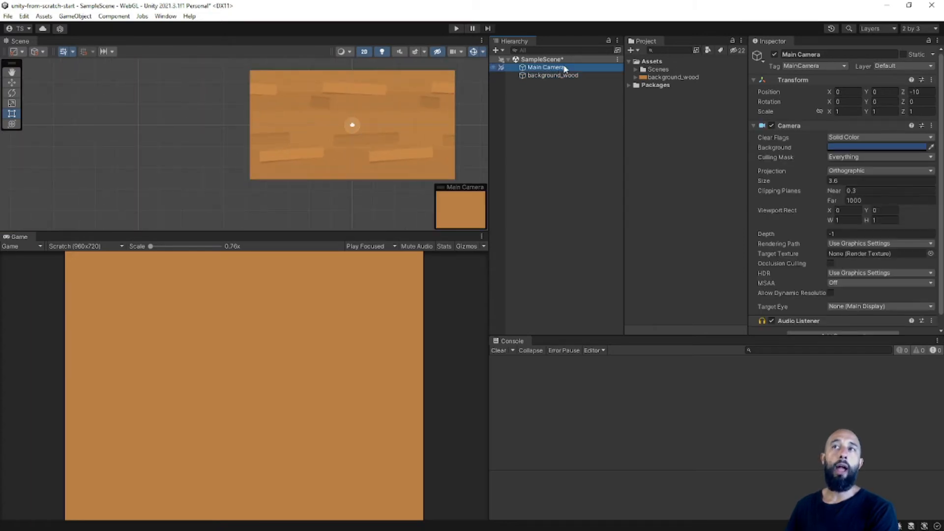
click(838, 181)
key(End)
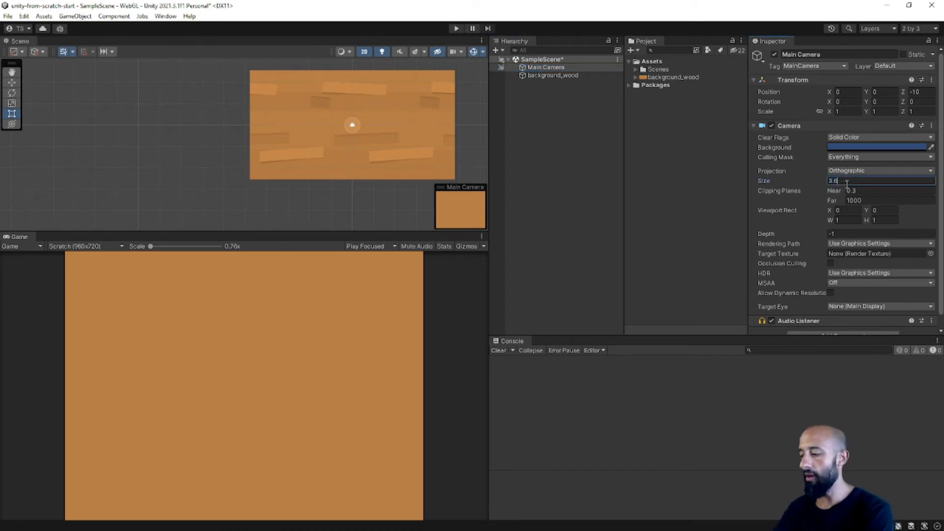
text(*10)
key(Return)
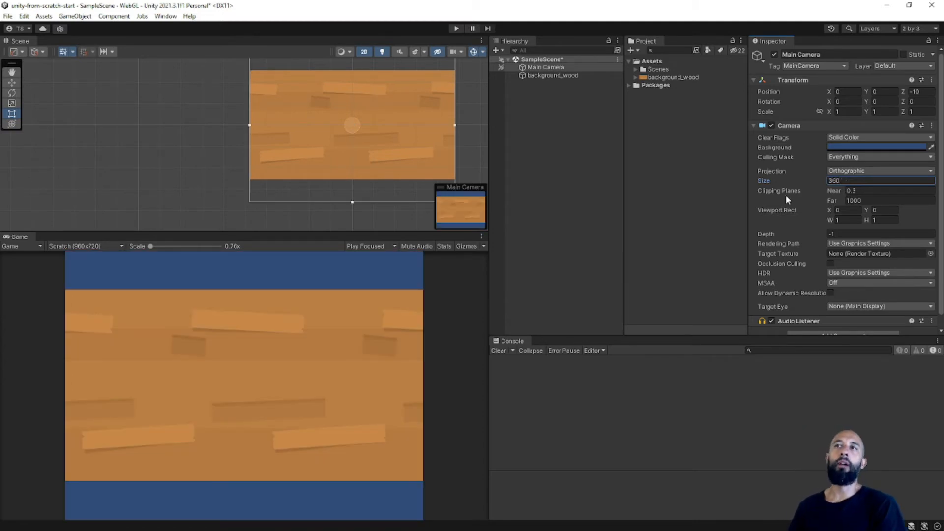
Set the background_wood object's Y position to 104.
middle_drag(423, 129, 321, 141)
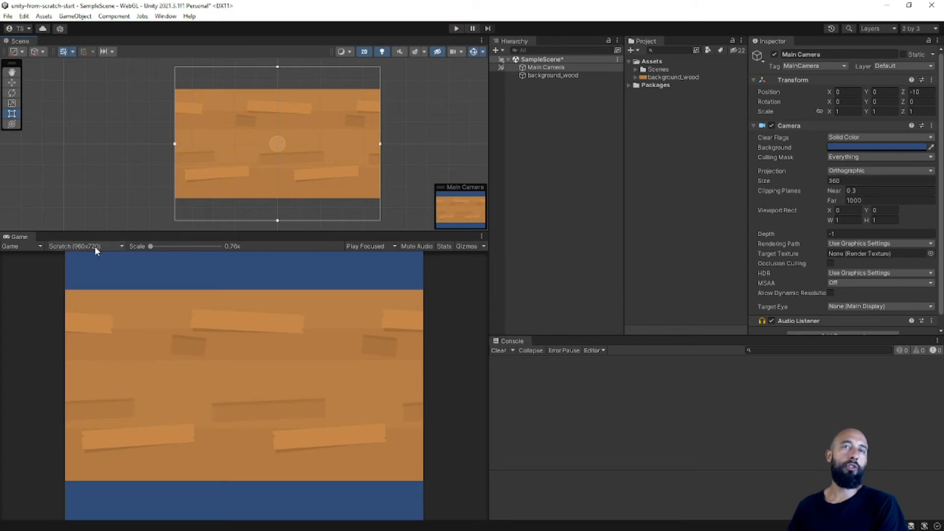
click(589, 76)
click(898, 92)
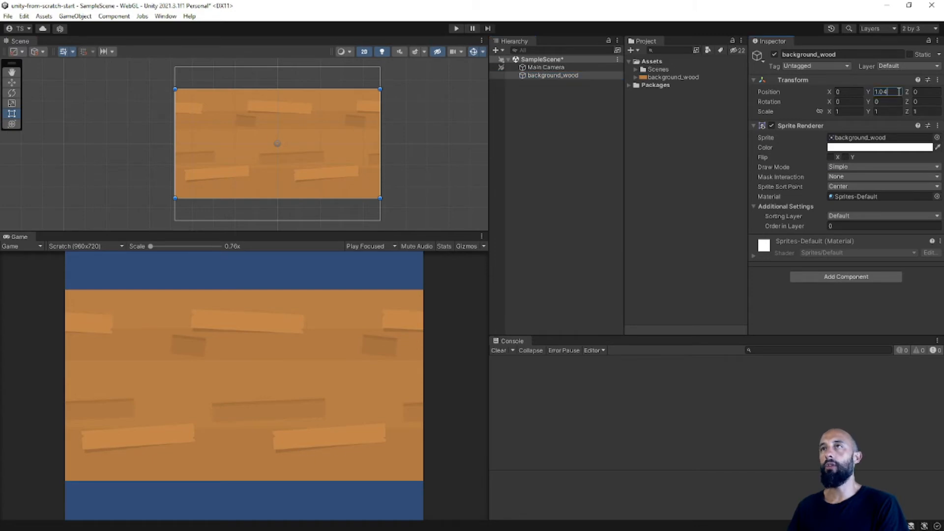
text(104)
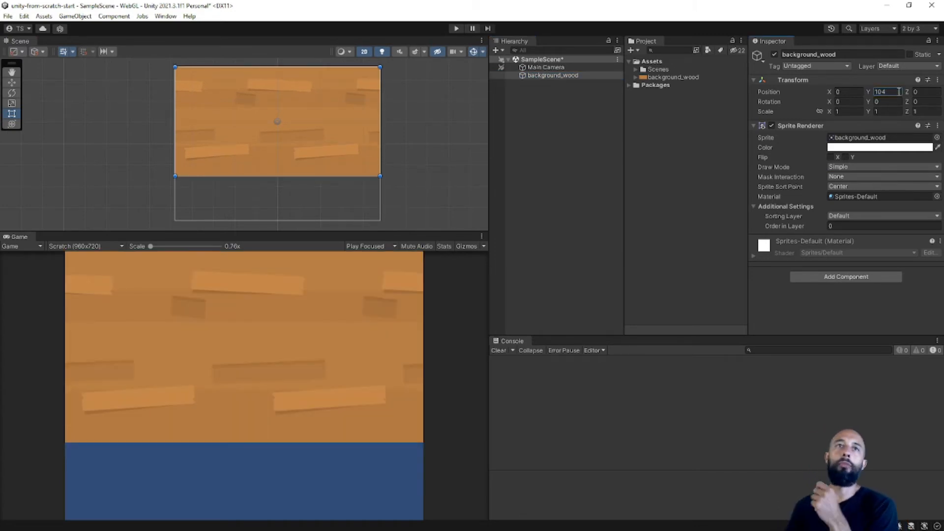
Check the background_wood placement against the camera frame, review its texture's Pixels Per Unit, and save the scene.
scroll(284, 117, up, 1)
middle_drag(284, 117, 271, 116)
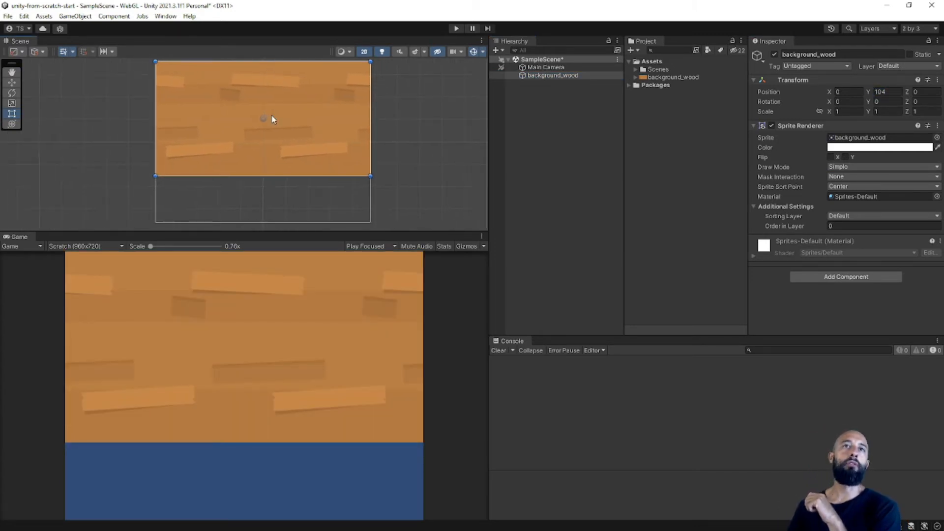
click(314, 296)
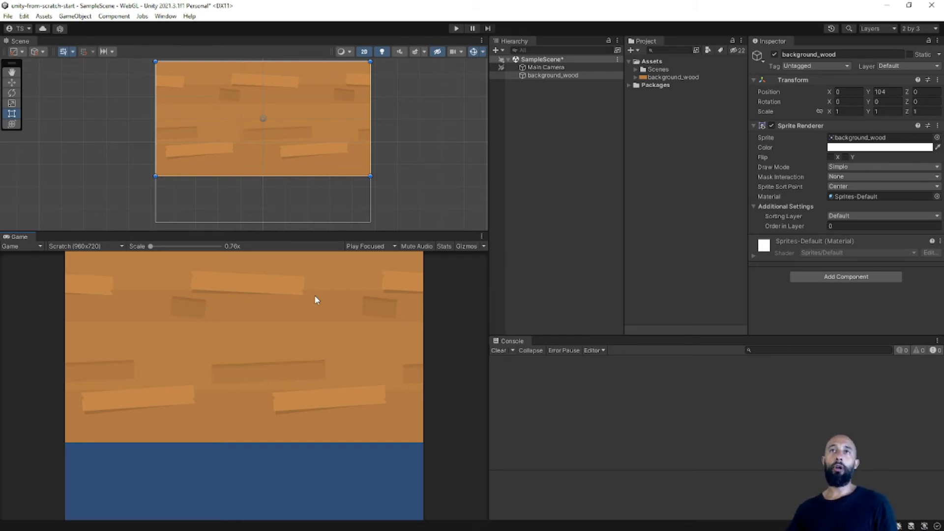
click(703, 77)
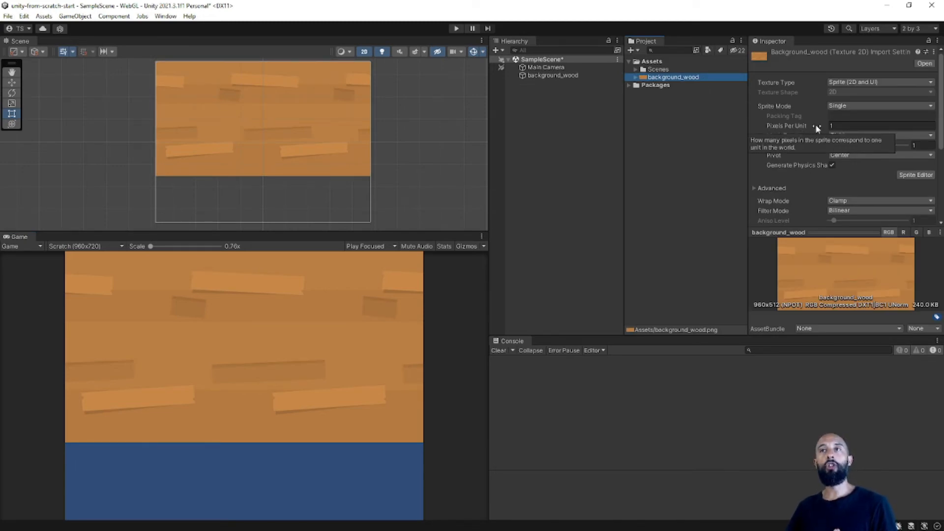
click(833, 127)
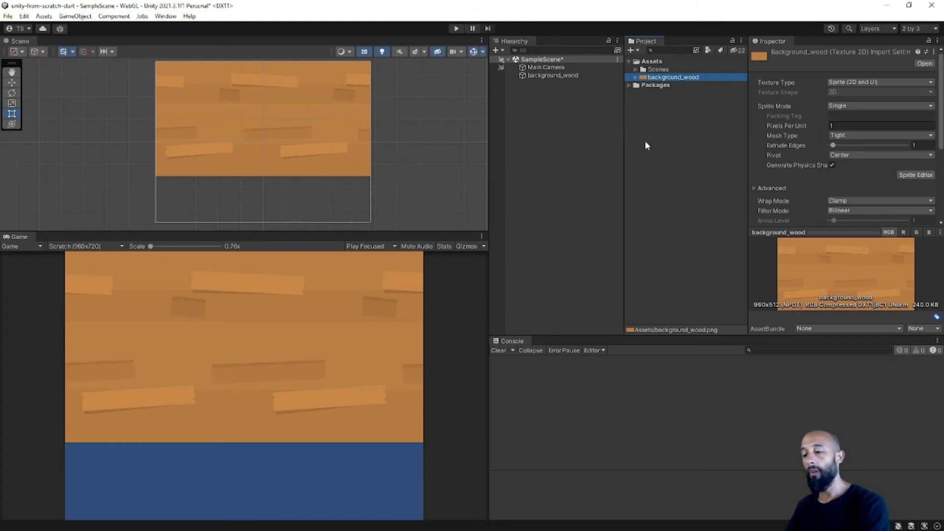
key(ctrl+s)
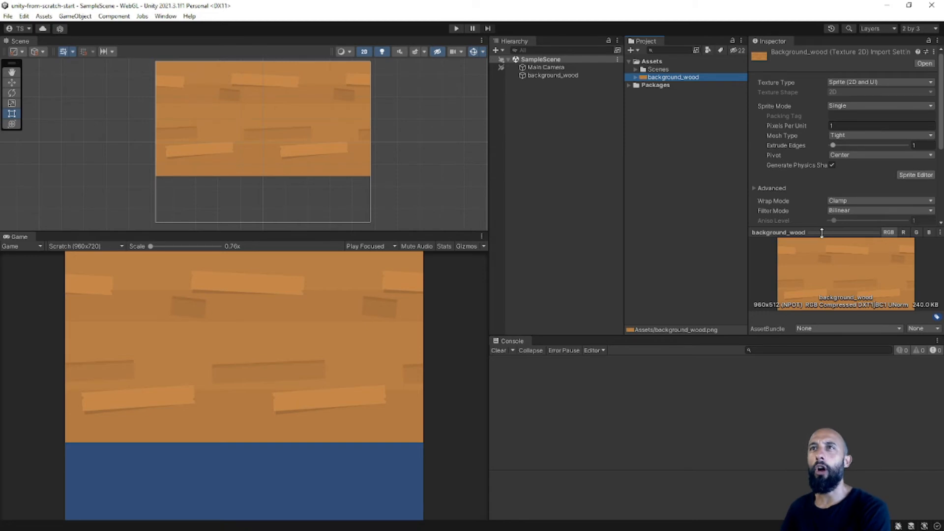
Collapse the texture preview and examine the full import settings of the background_wood texture.
scroll(824, 174, down, 5)
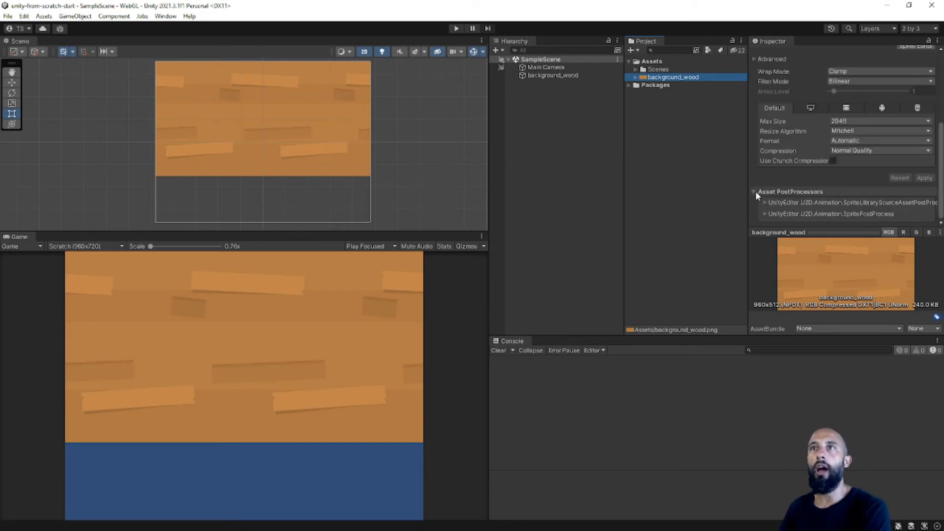
scroll(759, 188, up, 5)
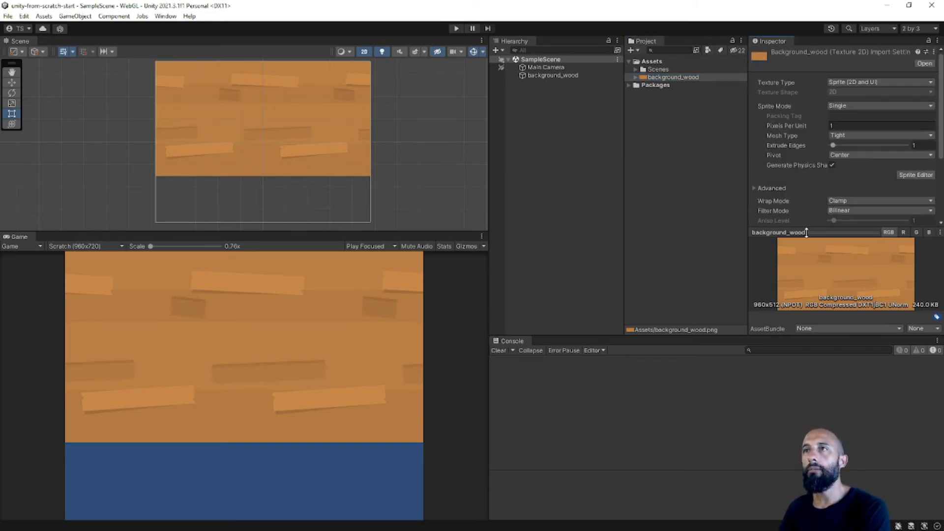
drag(802, 232, 801, 322)
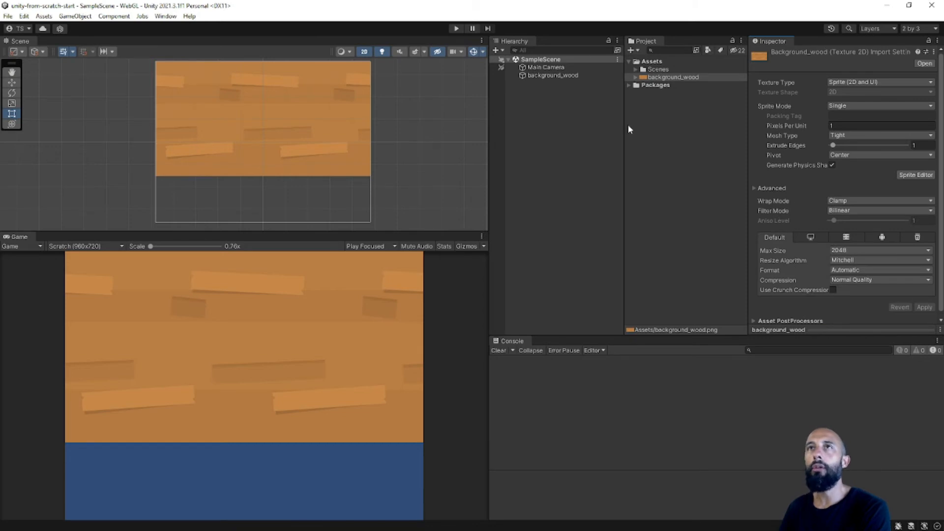
click(657, 79)
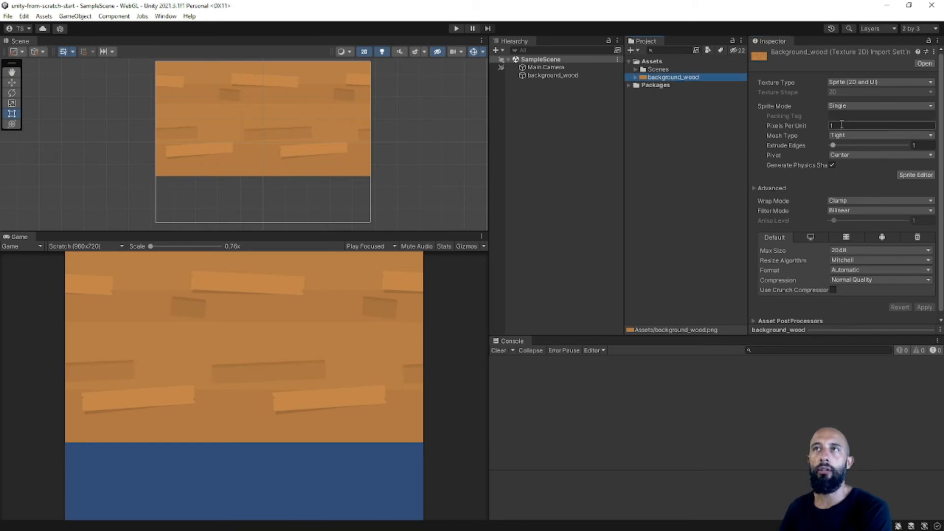
click(841, 125)
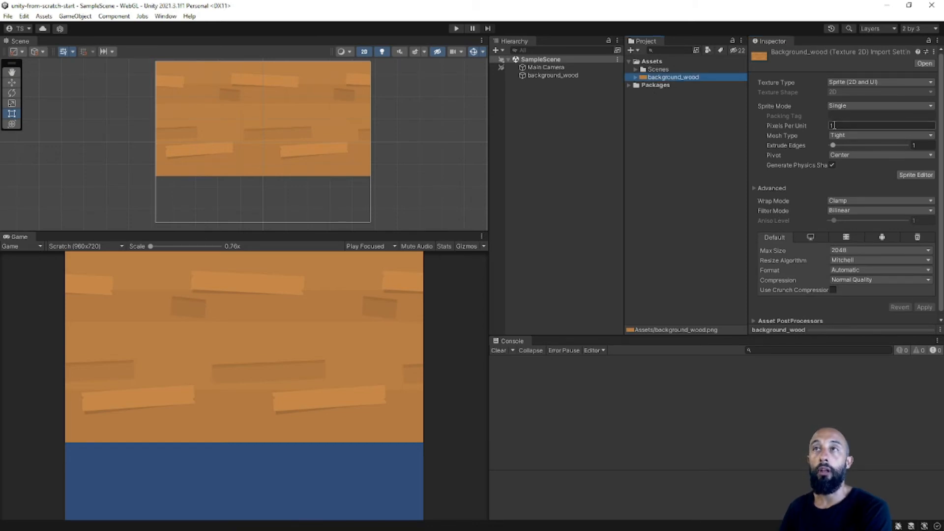
click(934, 52)
click(842, 56)
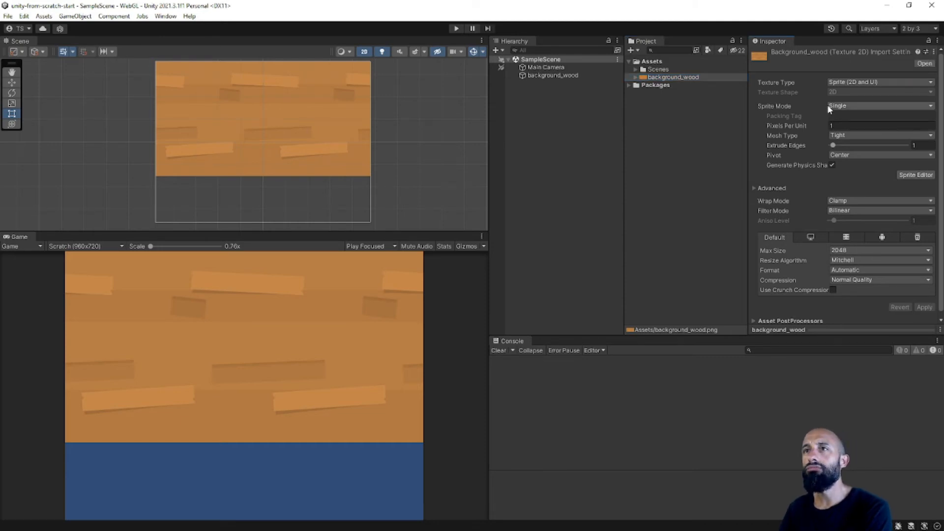
scroll(816, 113, down, 1)
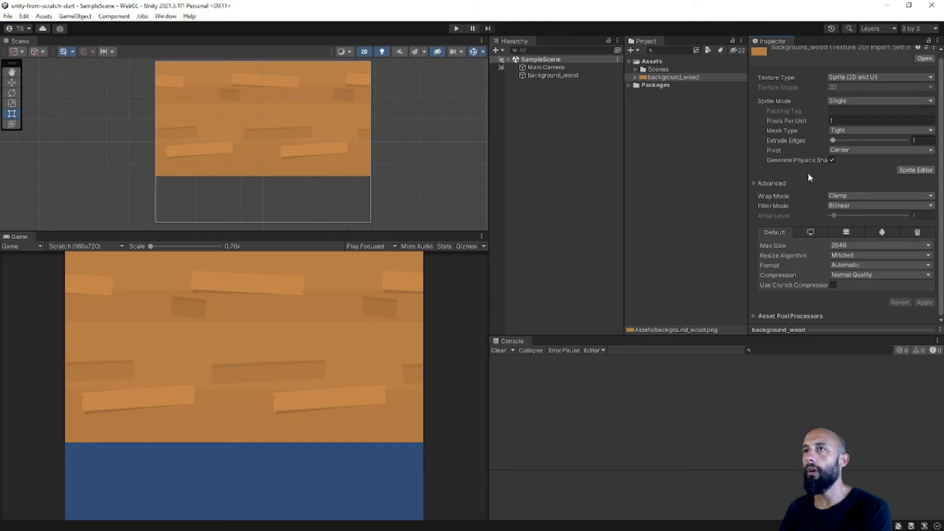
click(833, 328)
click(926, 52)
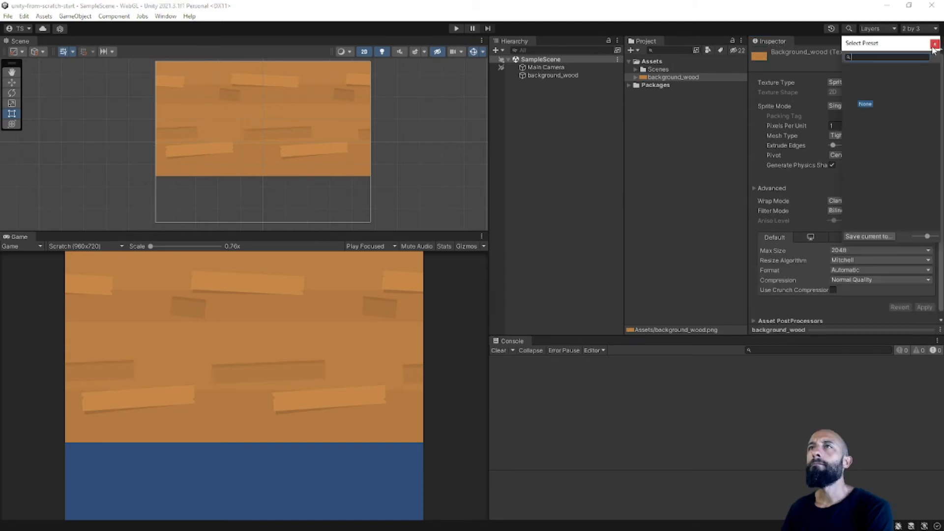
click(935, 43)
click(925, 54)
drag(914, 46, 842, 80)
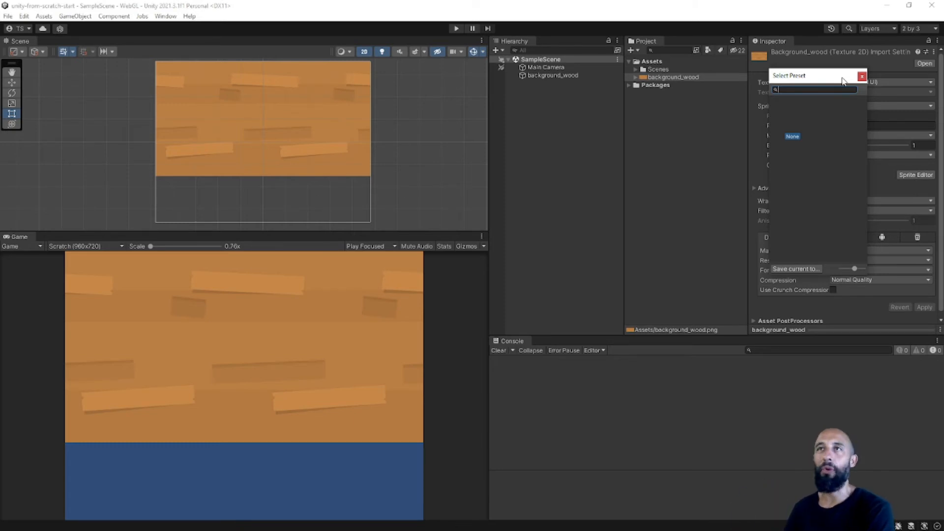
drag(842, 80, 841, 84)
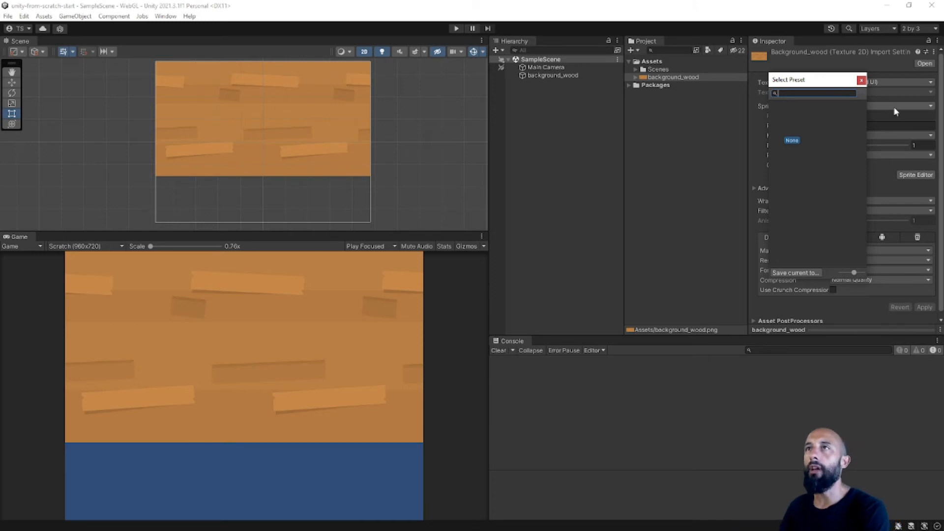
click(861, 81)
click(725, 78)
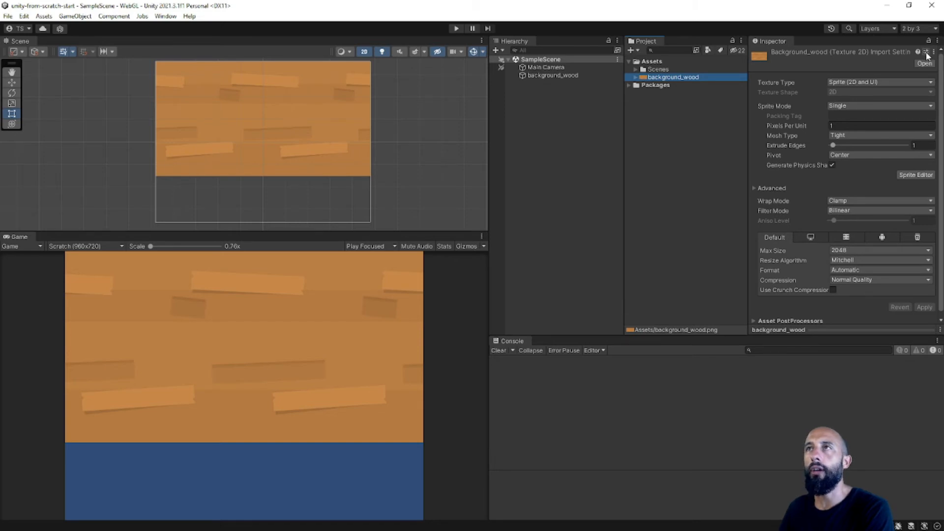
Save the background_wood texture's current import settings as a preset named TextureImporter.preset in the Assets folder.
click(926, 53)
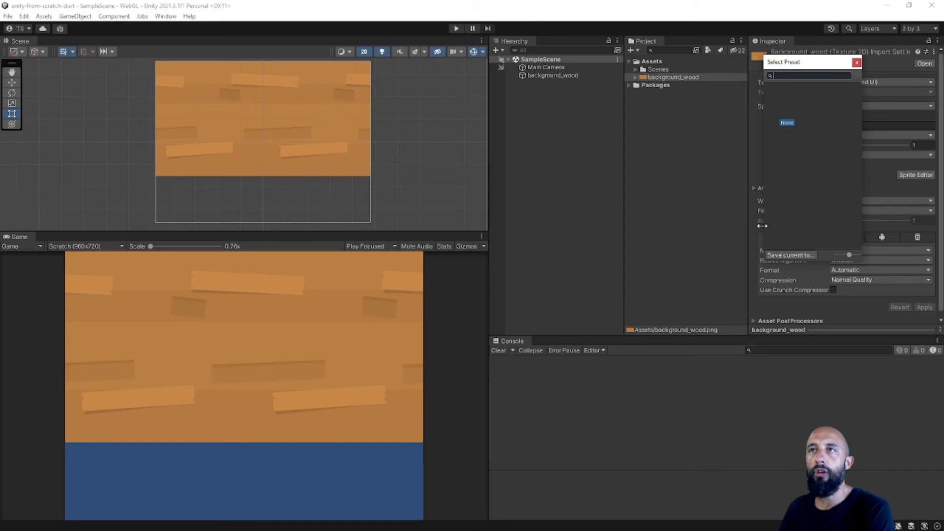
drag(763, 226, 695, 225)
click(736, 255)
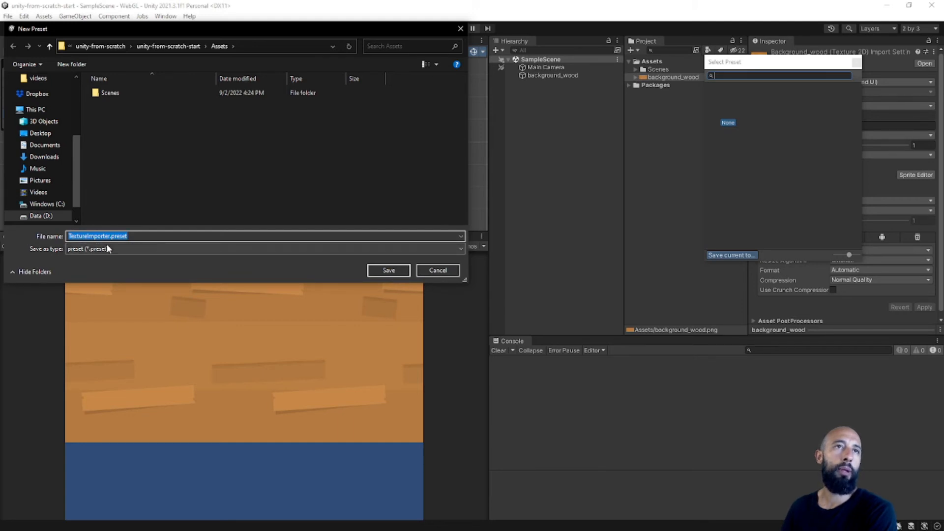
drag(185, 28, 235, 45)
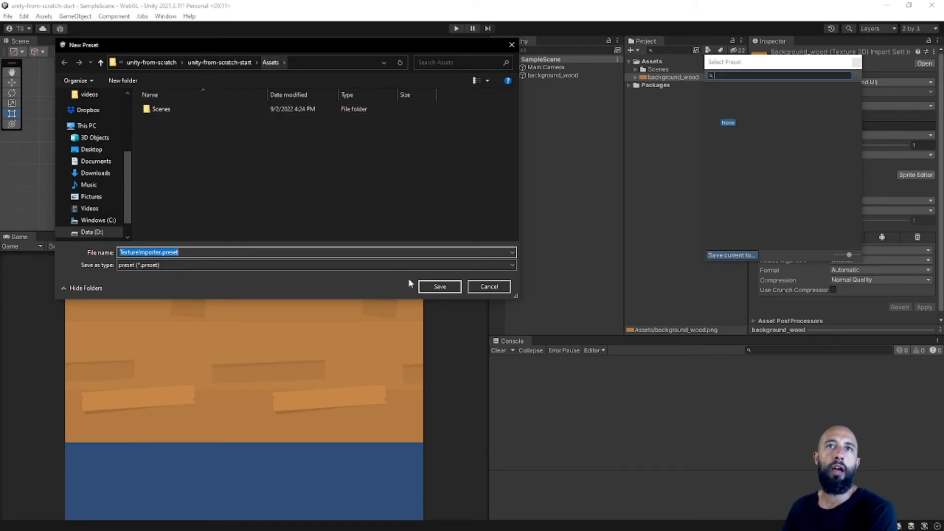
click(456, 284)
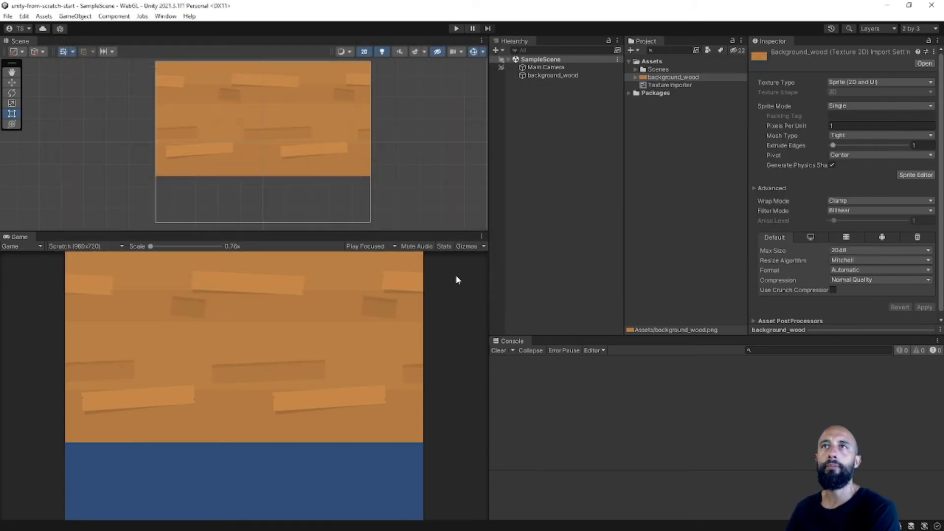
Add the TextureImporter preset to the TextureImporter defaults and clear the console.
click(668, 85)
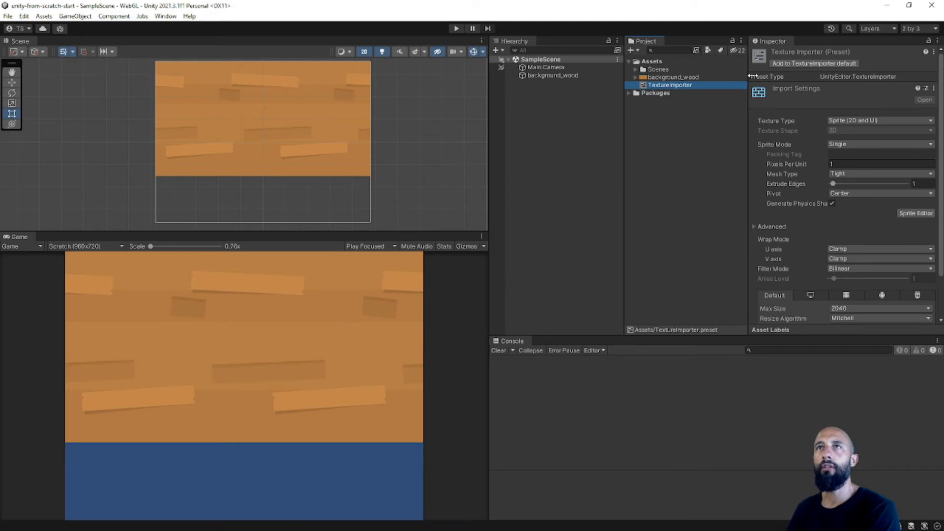
click(789, 63)
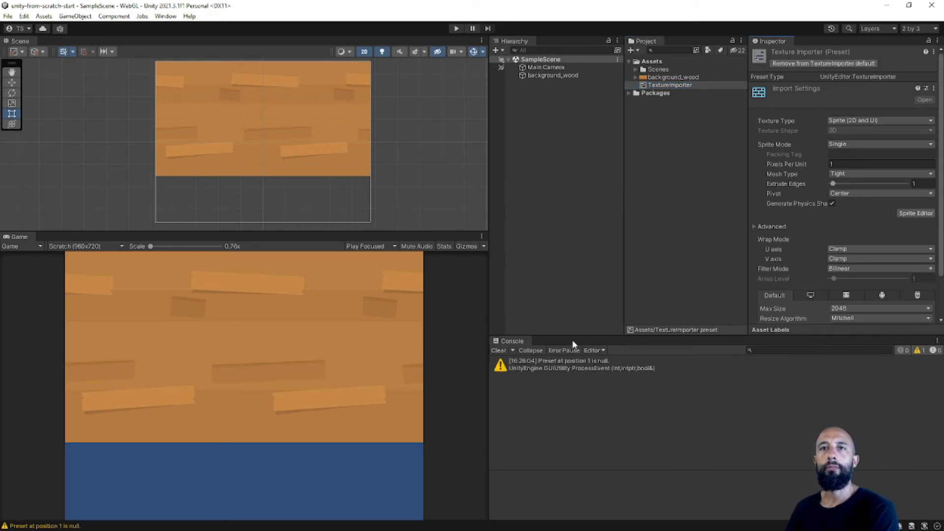
click(500, 351)
click(656, 235)
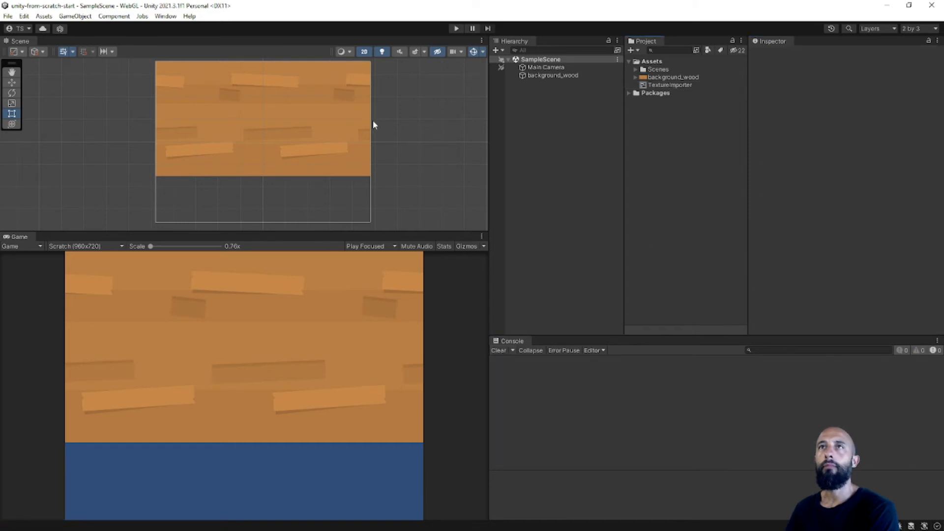
Remove the empty None (Preset) entry from the TextureImporter defaults in the project's Preset Manager and close the Project Settings.
click(43, 16)
mouse_move(23, 16)
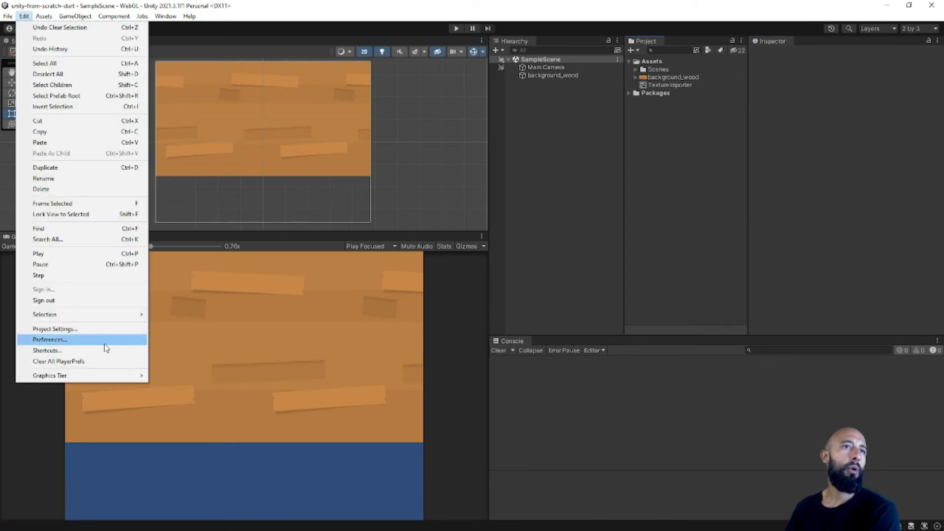
click(108, 330)
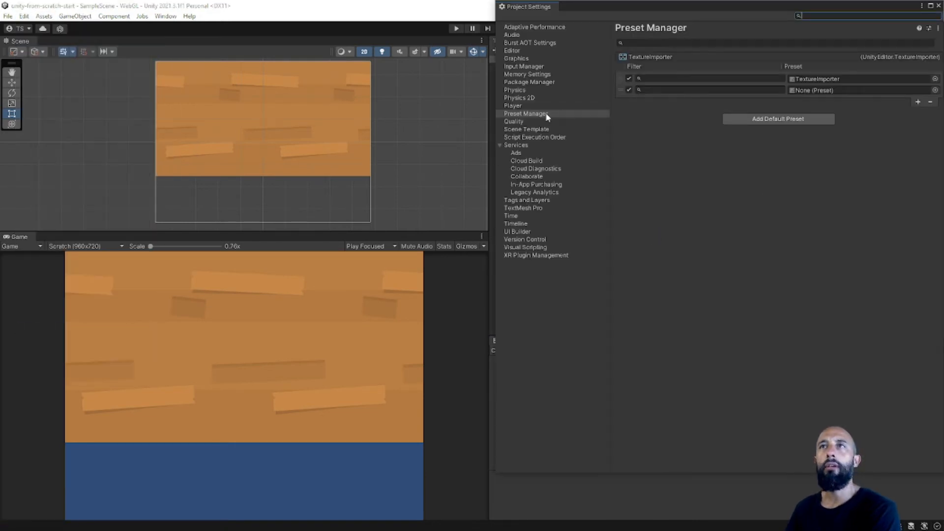
click(619, 90)
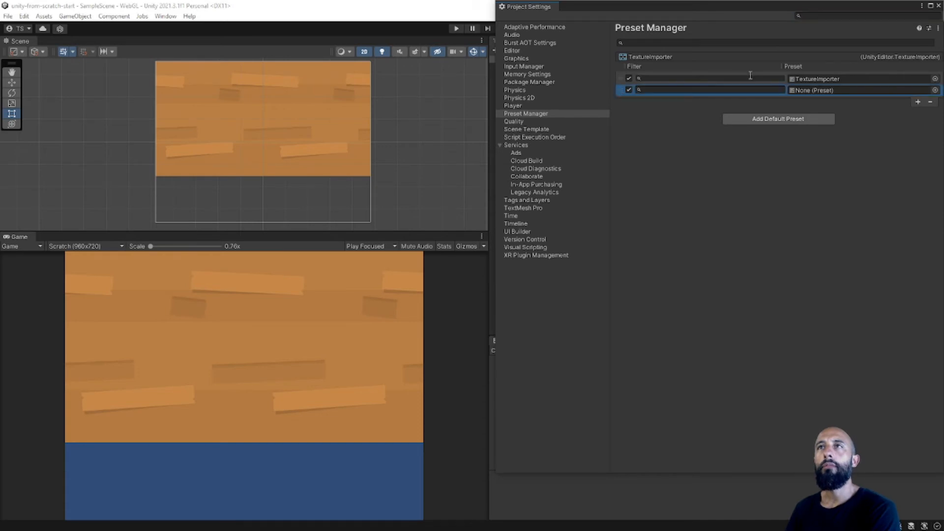
click(930, 103)
drag(849, 7, 621, 70)
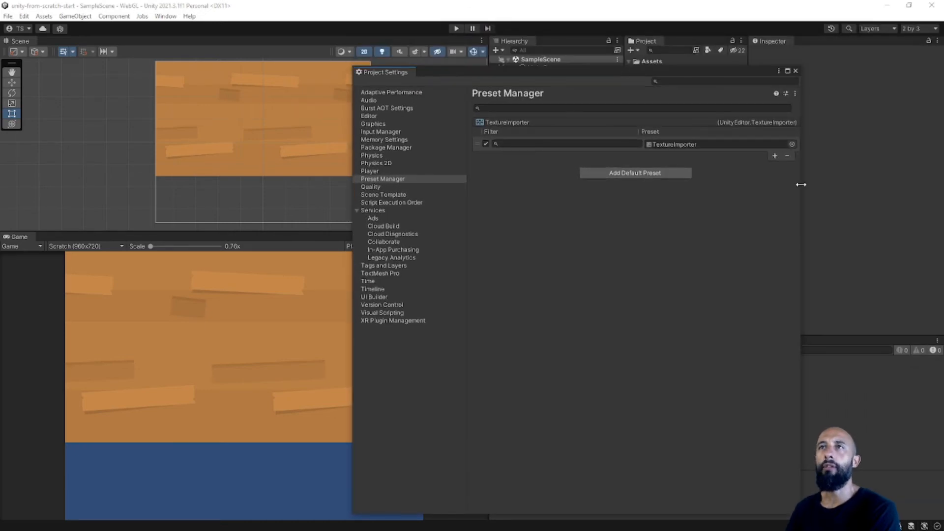
drag(801, 184, 699, 185)
drag(576, 73, 514, 50)
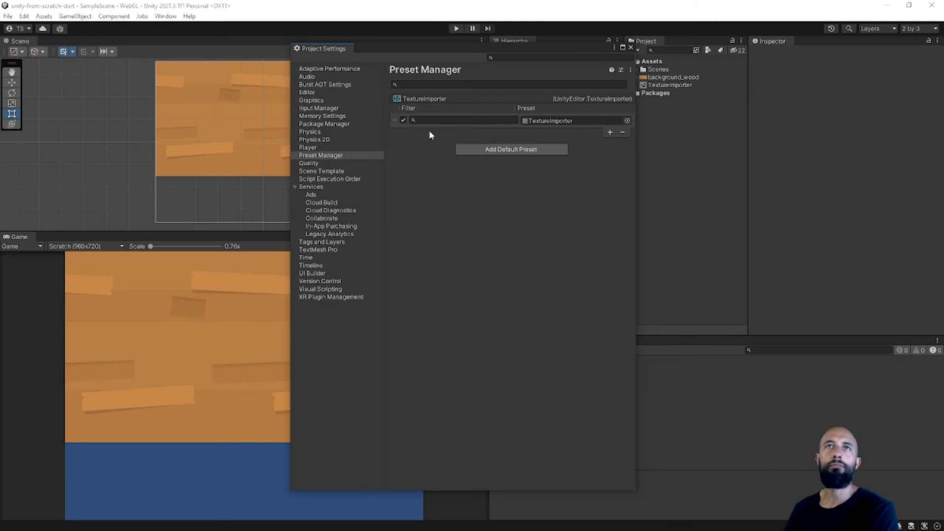
click(631, 47)
Compare the TextureImporter preset's settings with the background_wood texture's import settings, including Pixels Per Unit.
click(670, 86)
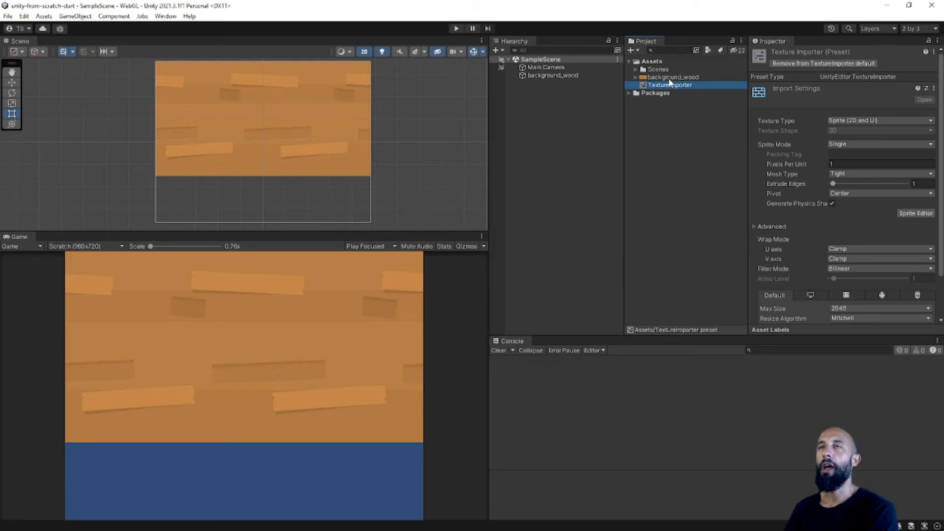
click(669, 78)
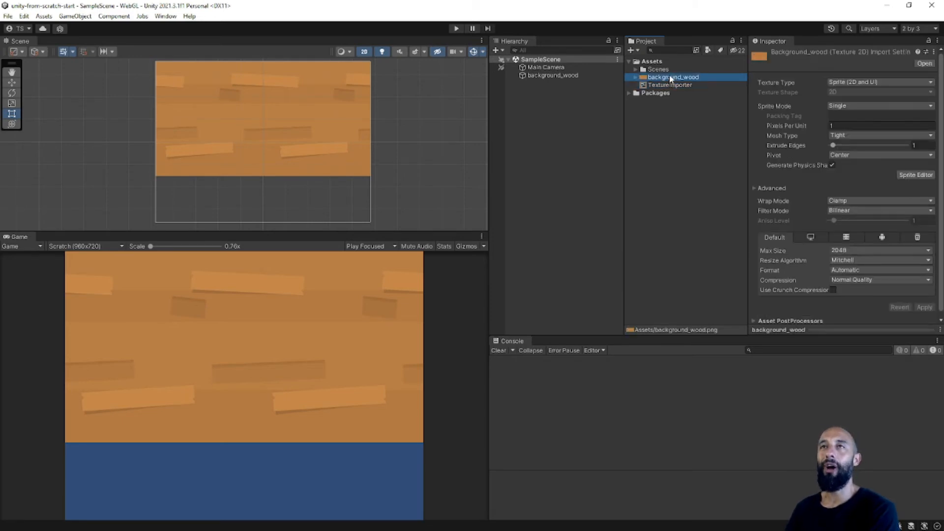
click(837, 125)
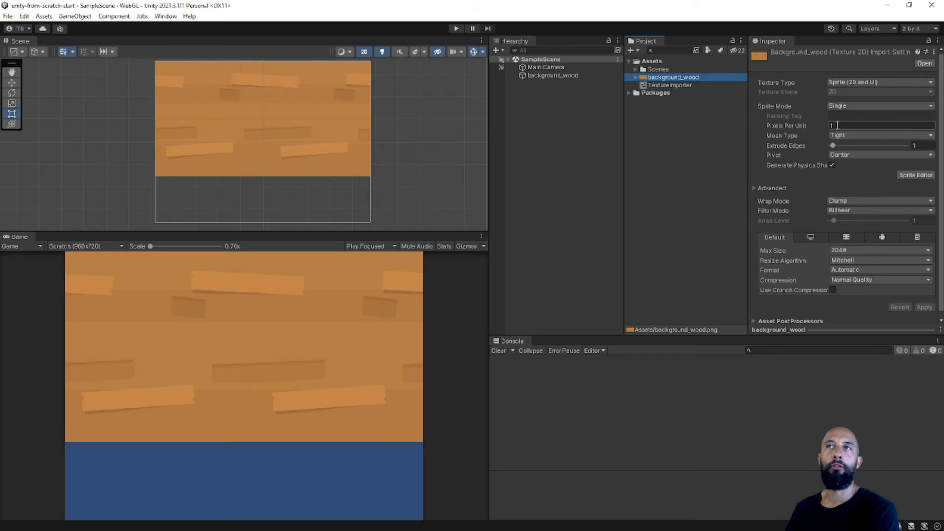
key(Return)
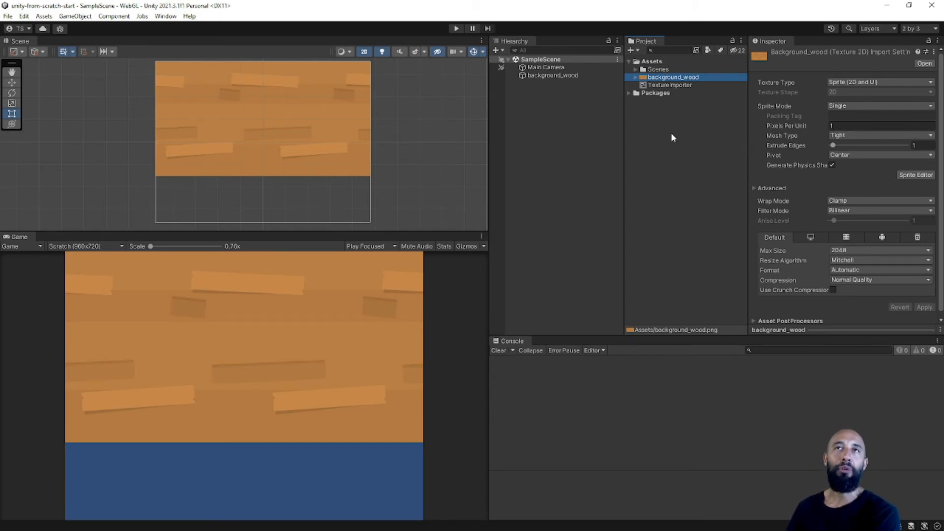
click(556, 129)
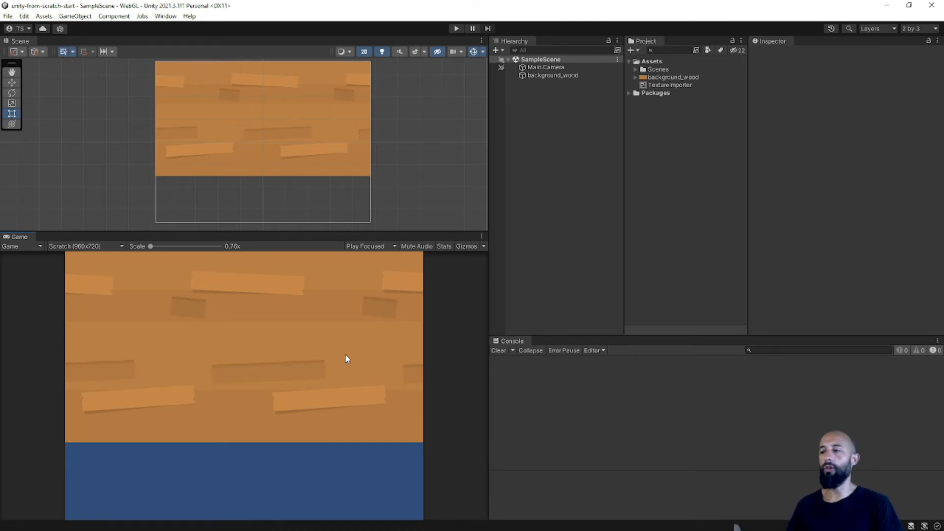
Switch to the Unity from Scratch design in Figma and look over the game layout and its layer order.
key(alt+Tab)
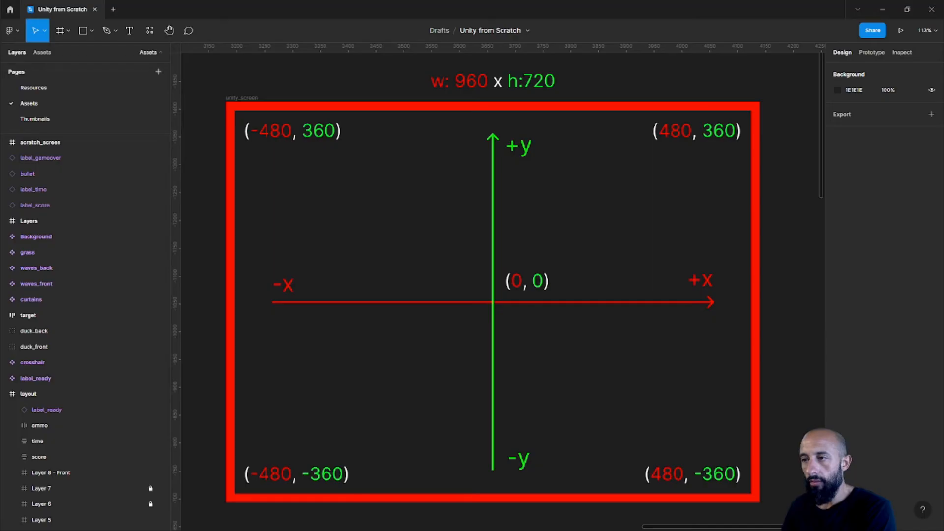
ctrl+scroll(467, 418, down, 4)
middle_drag(355, 341, 683, 291)
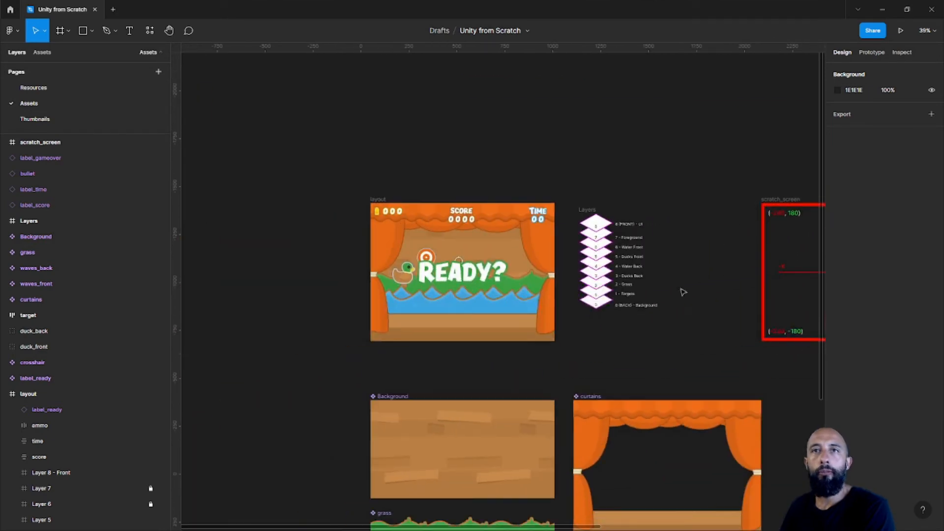
middle_drag(453, 291, 496, 301)
ctrl+scroll(496, 301, up, 4)
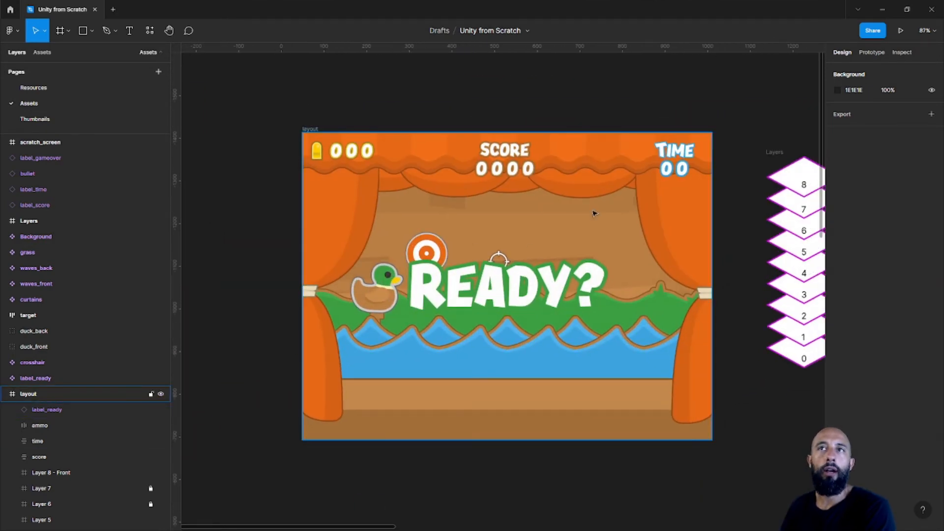
middle_drag(555, 240, 514, 223)
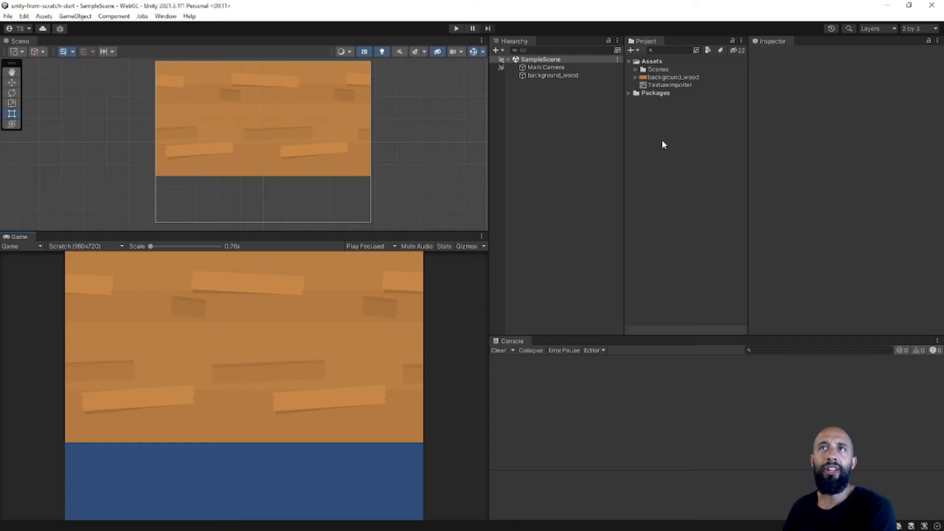
Import curtains.png, grass.png, waves_back.png and waves_front.png from the assets folder into the Unity project's Assets.
click(663, 139)
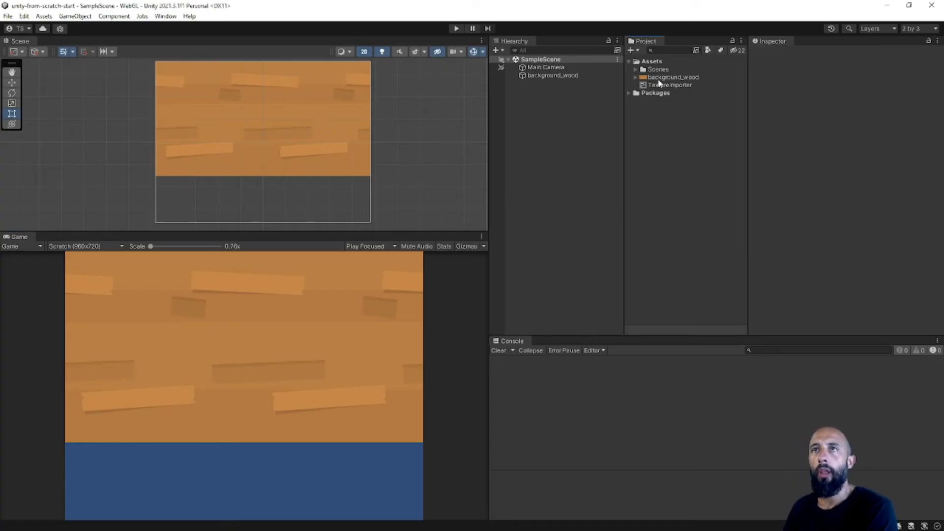
key(alt+Tab)
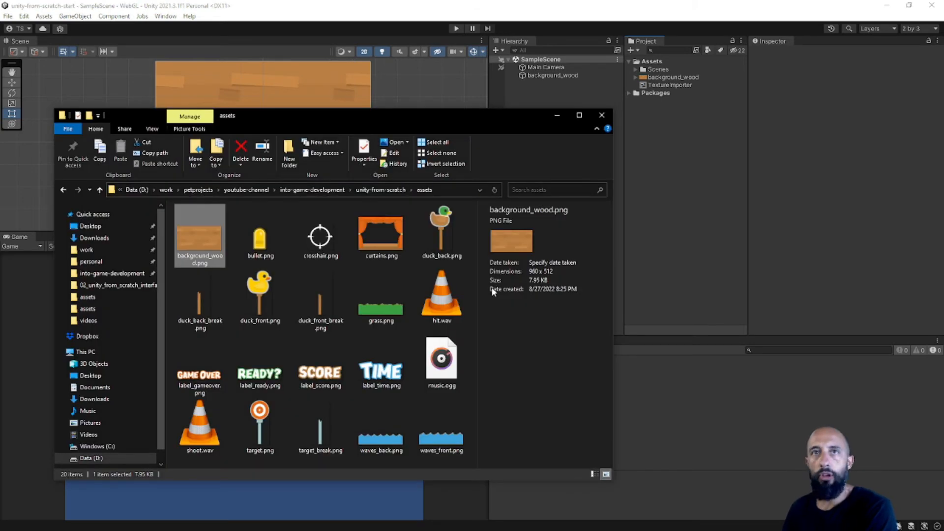
click(384, 252)
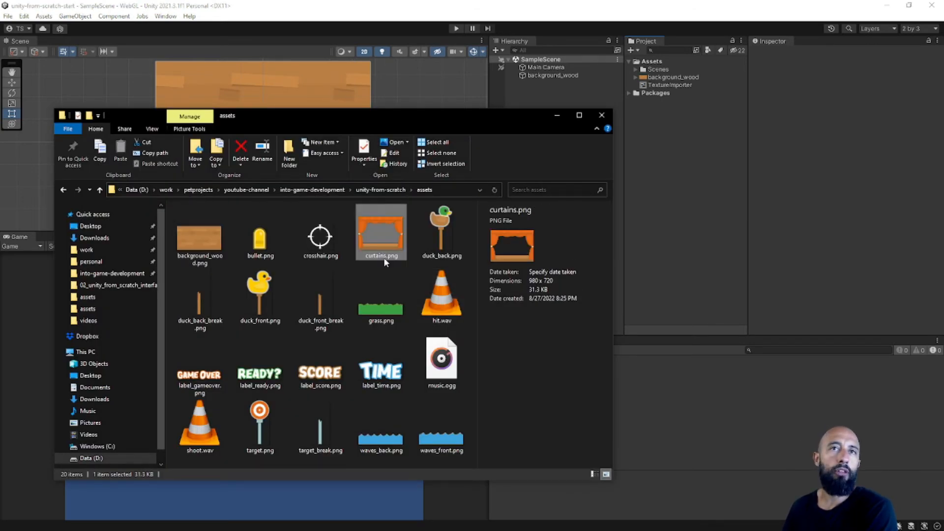
ctrl+click(381, 302)
ctrl+click(385, 433)
ctrl+click(442, 432)
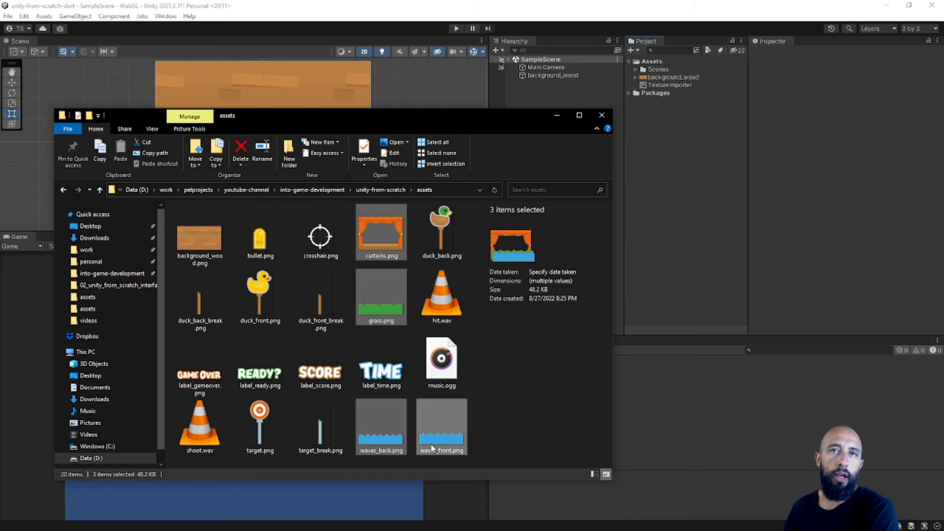
drag(381, 232, 685, 128)
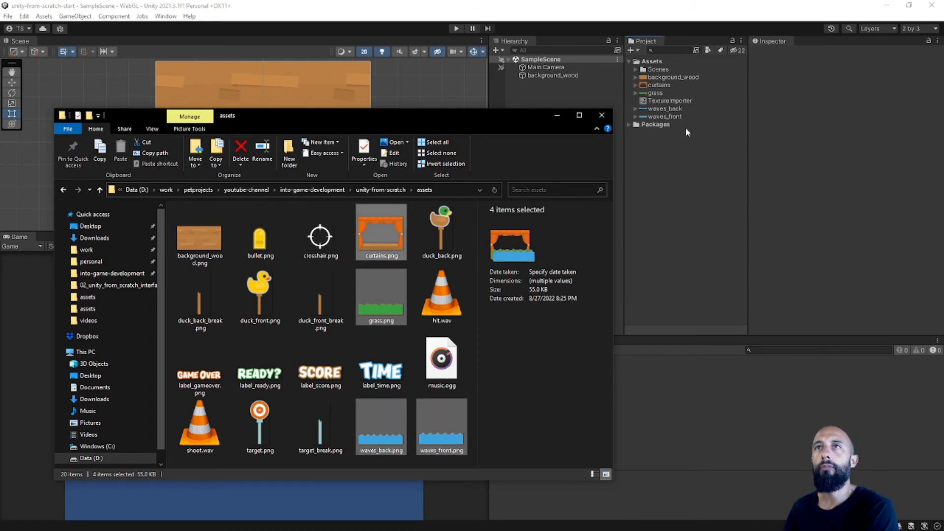
click(679, 147)
Check the import settings of the curtains and waves_front textures, including Pixels Per Unit.
click(659, 85)
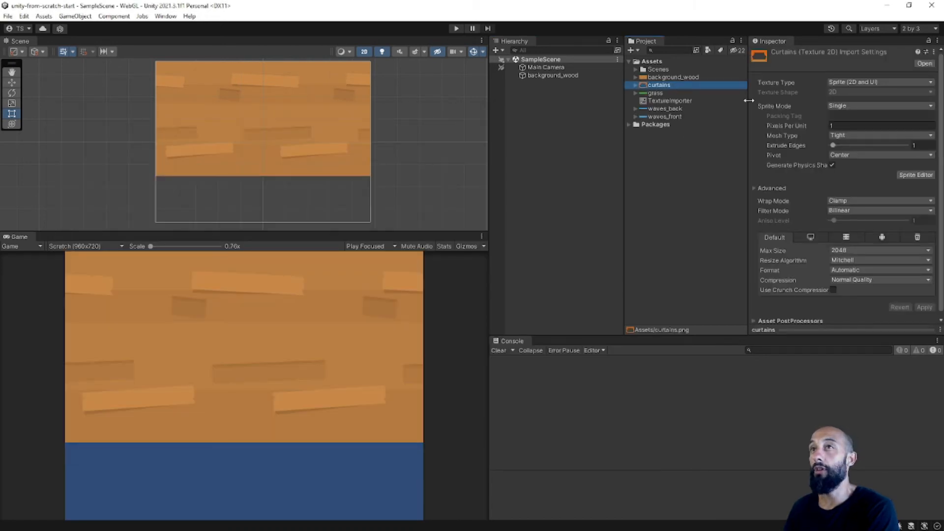
click(664, 116)
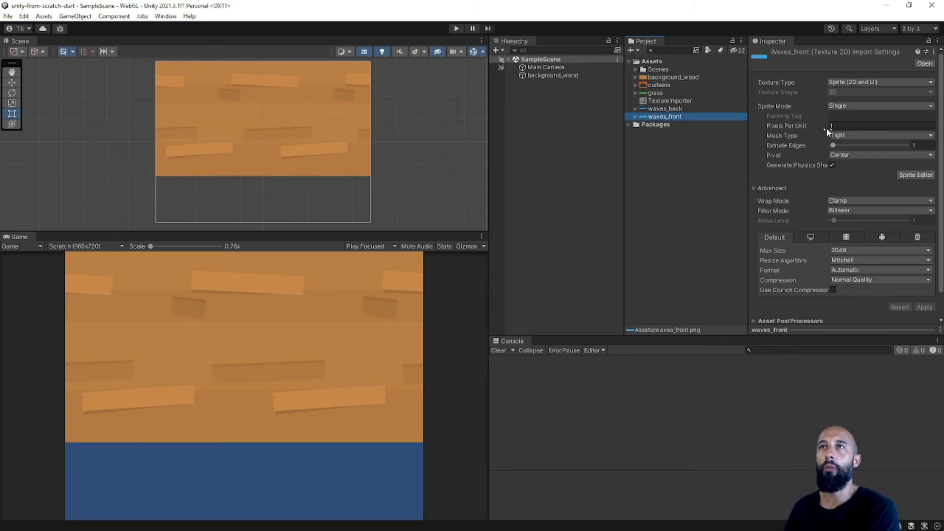
click(673, 190)
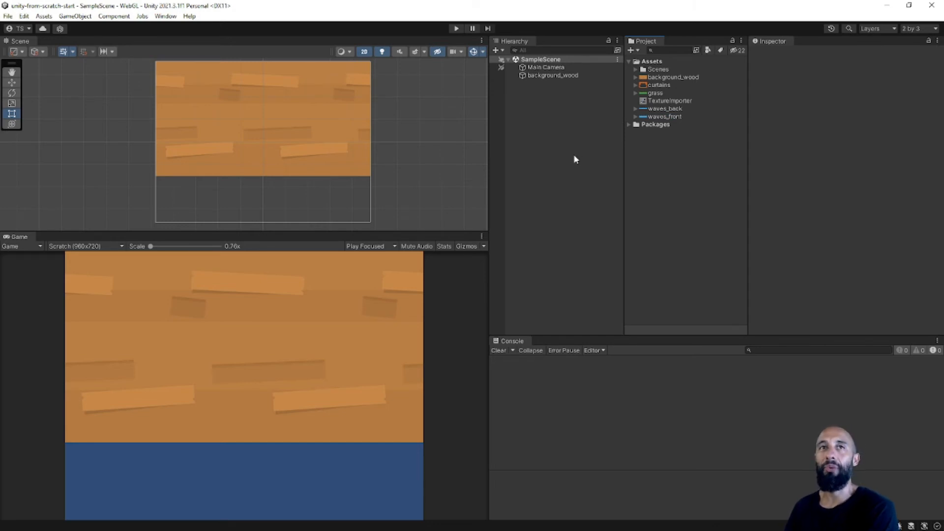
Add the grass sprite to SampleScene, placed over the lower edge of the wood at about X 0, Y -155, and save the scene.
scroll(354, 163, down, 2)
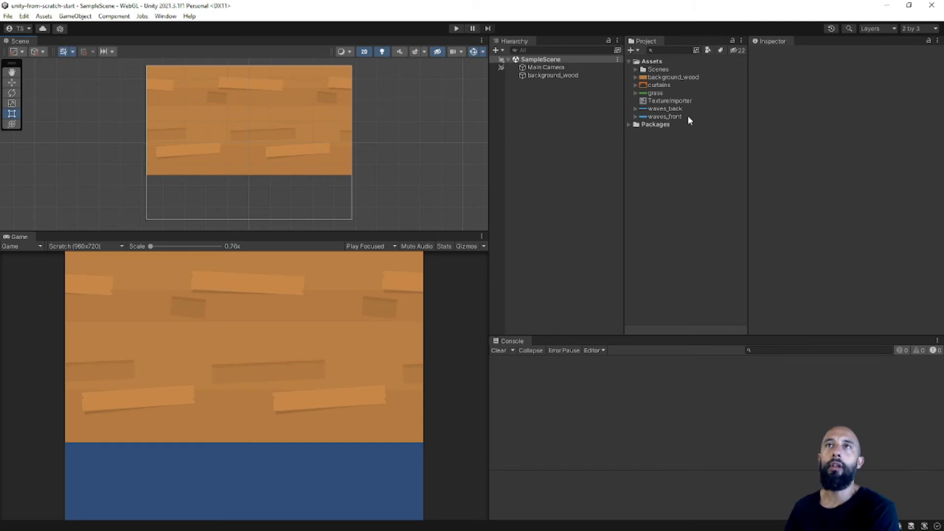
click(656, 93)
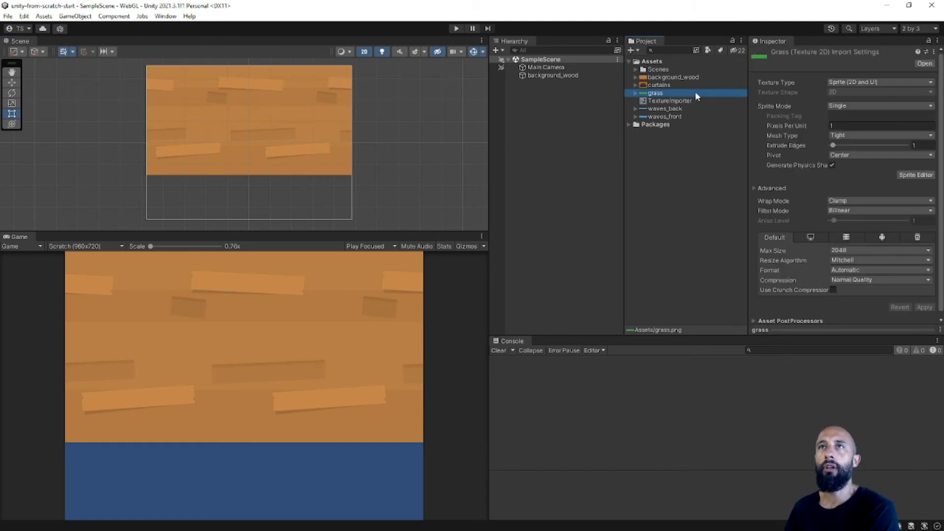
drag(662, 90, 560, 108)
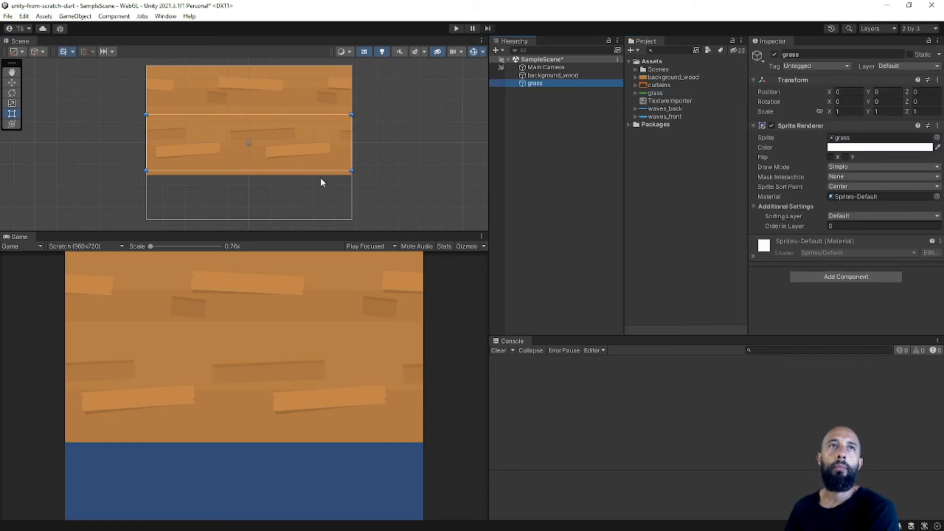
scroll(277, 169, up, 2)
scroll(273, 169, down, 3)
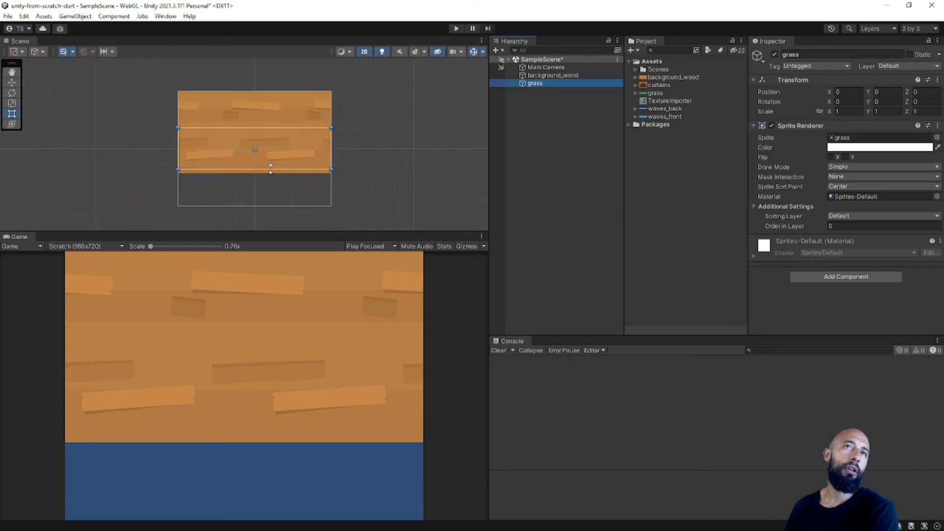
scroll(271, 169, up, 2)
drag(279, 154, 280, 194)
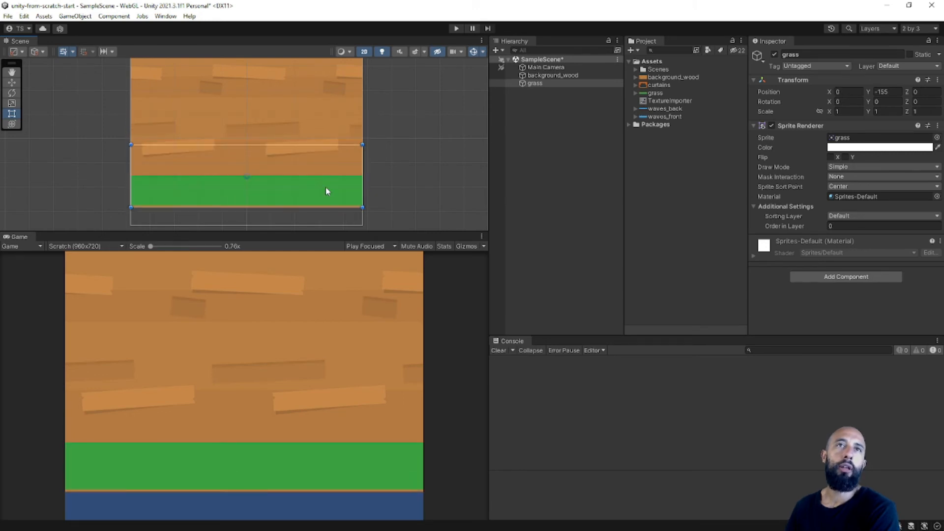
click(549, 137)
key(ctrl+s)
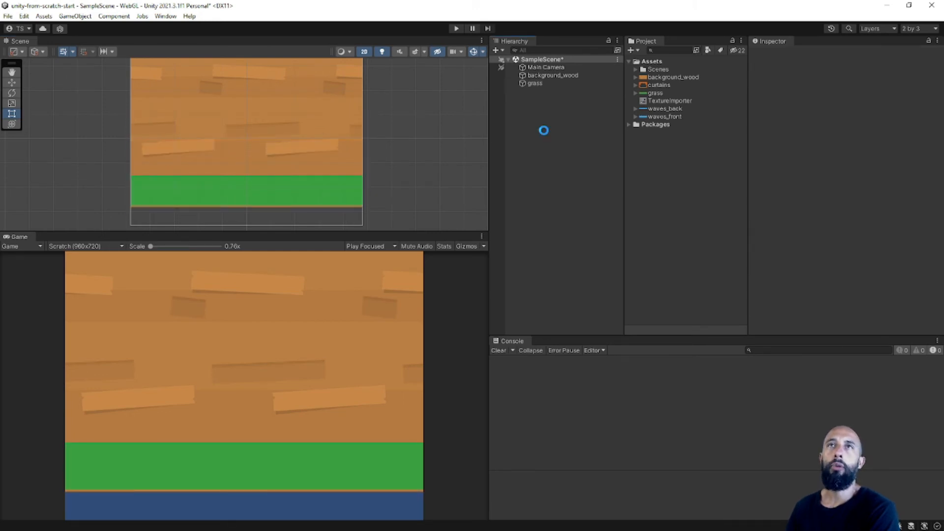
key(q)
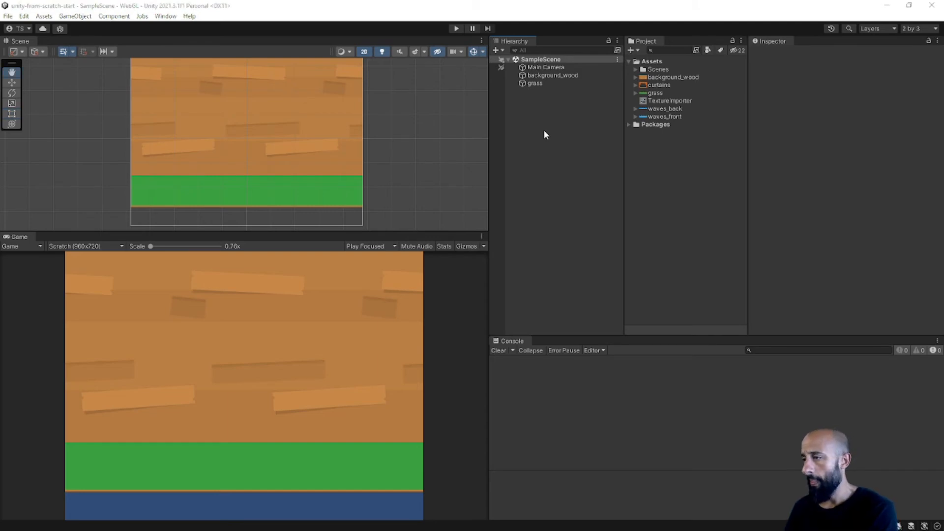
Switch to the Shooting Gallery project in Scratch and show the grass sprite's code.
key(alt+Tab)
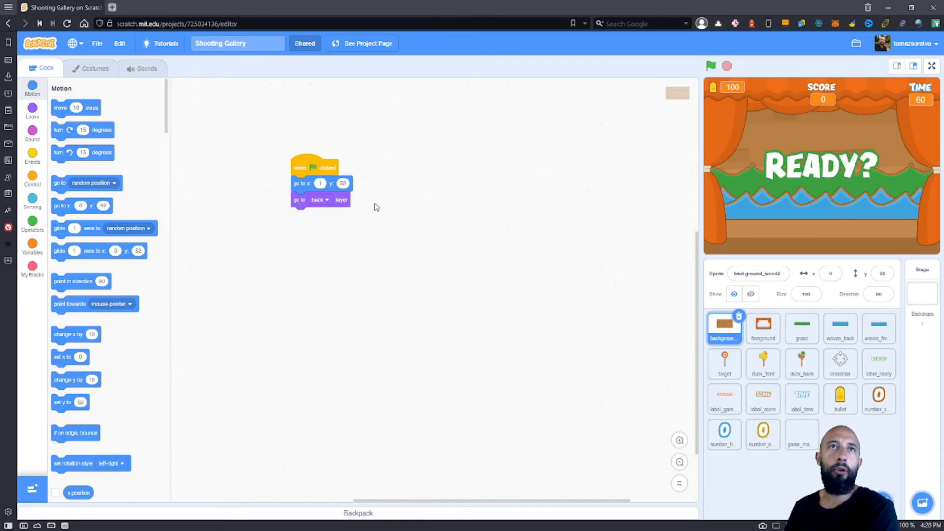
click(793, 330)
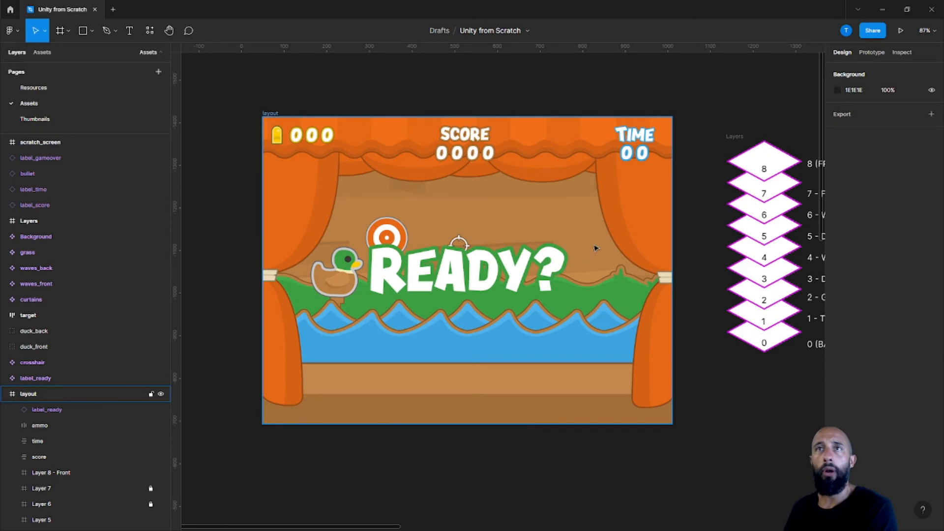
Switch to the Unity from Scratch design in Figma and hide the label_ready instance in the layout frame.
scroll(594, 246, right, 3)
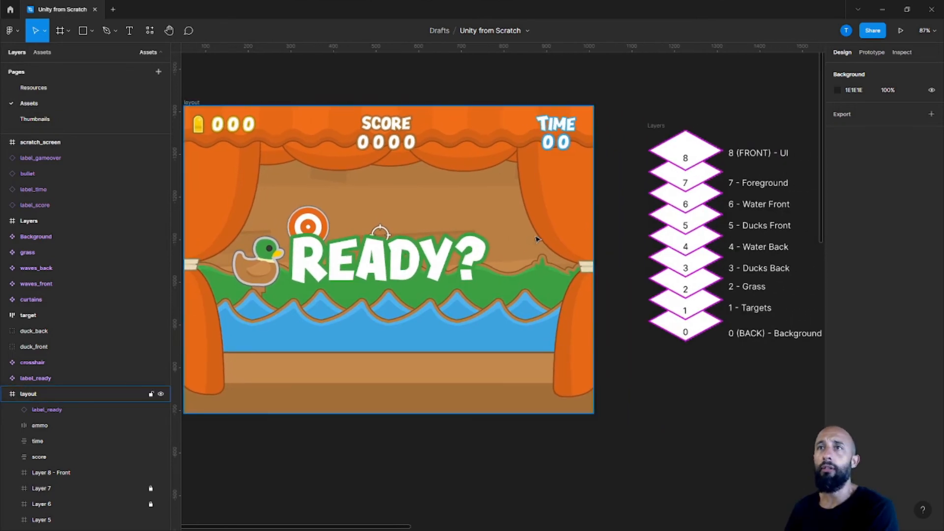
ctrl+scroll(533, 238, down, 2)
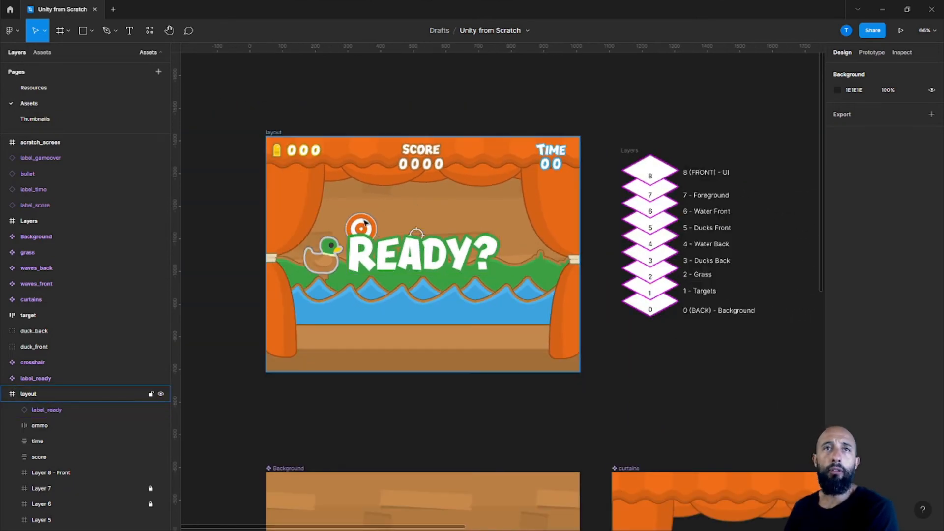
click(349, 268)
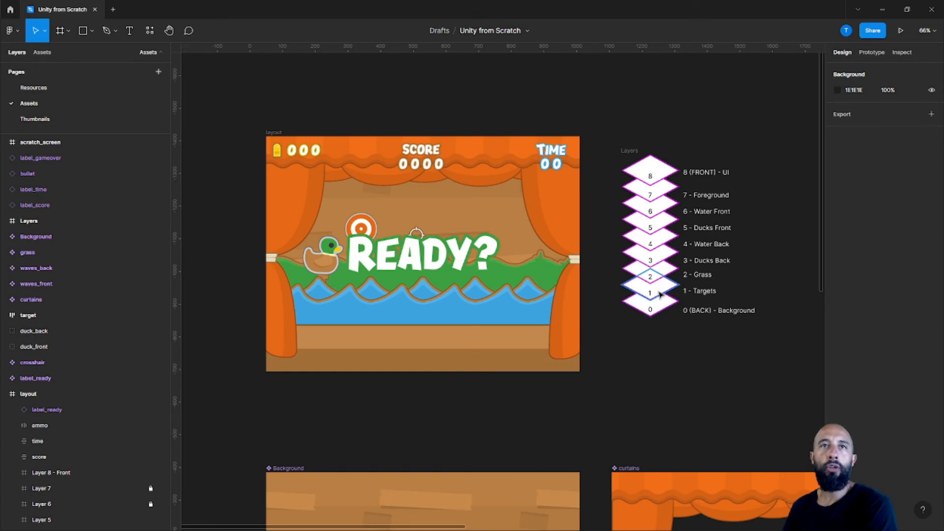
click(160, 413)
click(160, 410)
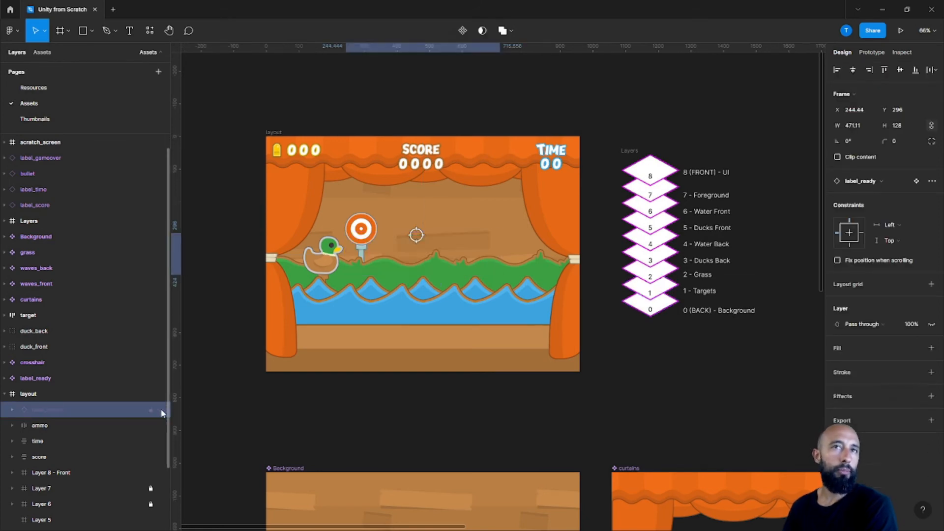
Expand Layer 1 of the layout frame and nudge its target up to Y 217.36.
click(364, 228)
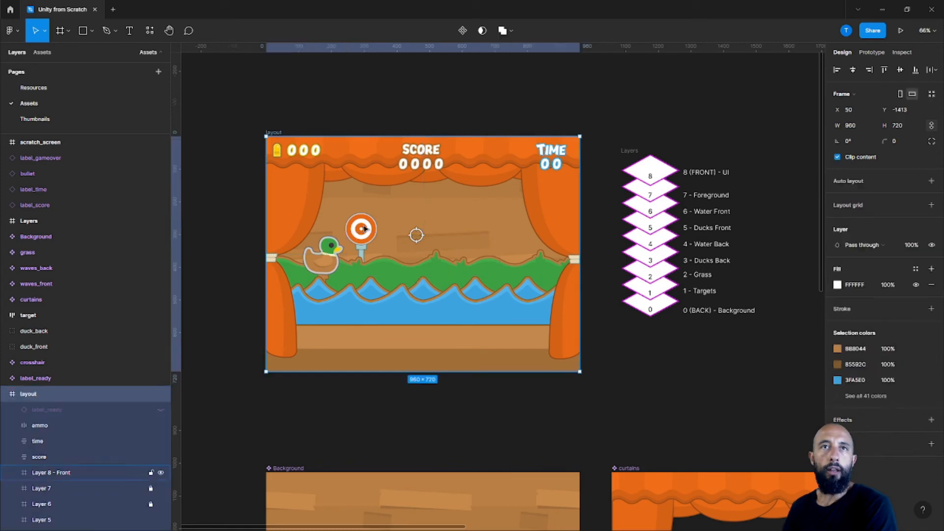
scroll(64, 444, down, 3)
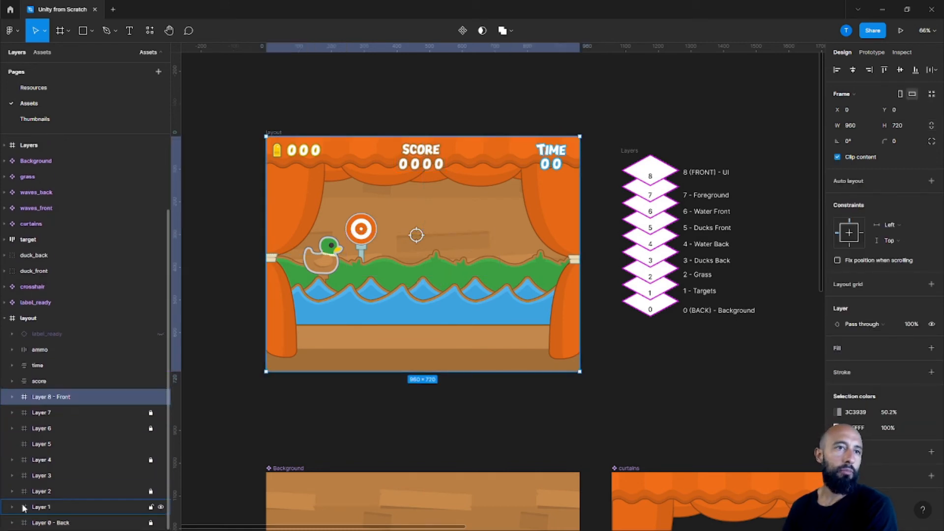
click(40, 508)
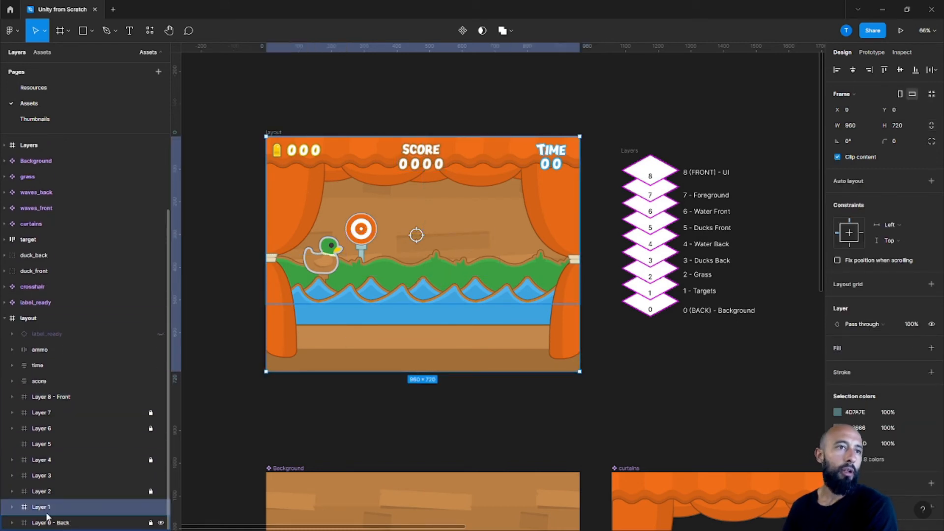
click(12, 507)
click(53, 522)
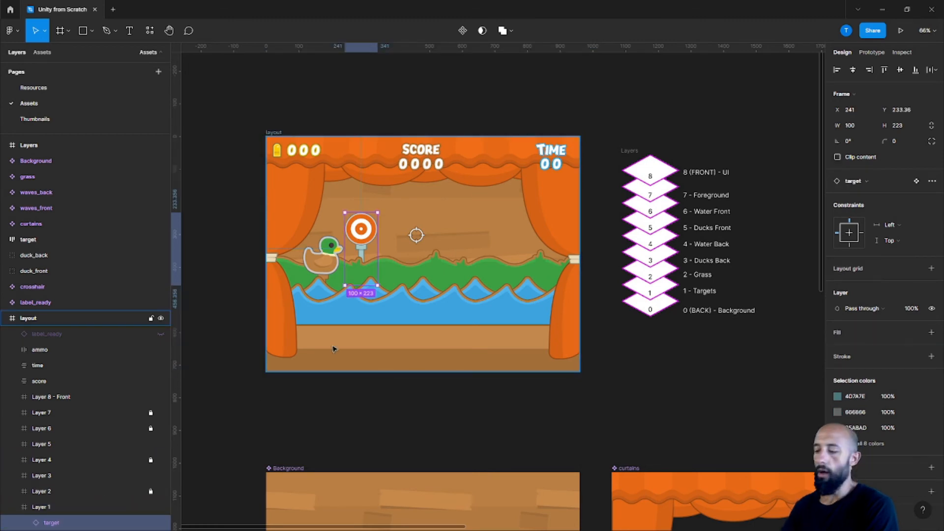
key(shift+Up)
key(shift+Up)
key(shift+Up)
key(shift+Up)
key(Down)
key(Down)
key(Down)
key(Down)
key(Down)
key(Down)
key(Down)
key(Down)
key(Down)
key(Down)
key(Down)
key(Down)
key(Down)
key(Down)
key(Down)
key(Down)
key(Down)
key(Down)
key(Down)
key(Down)
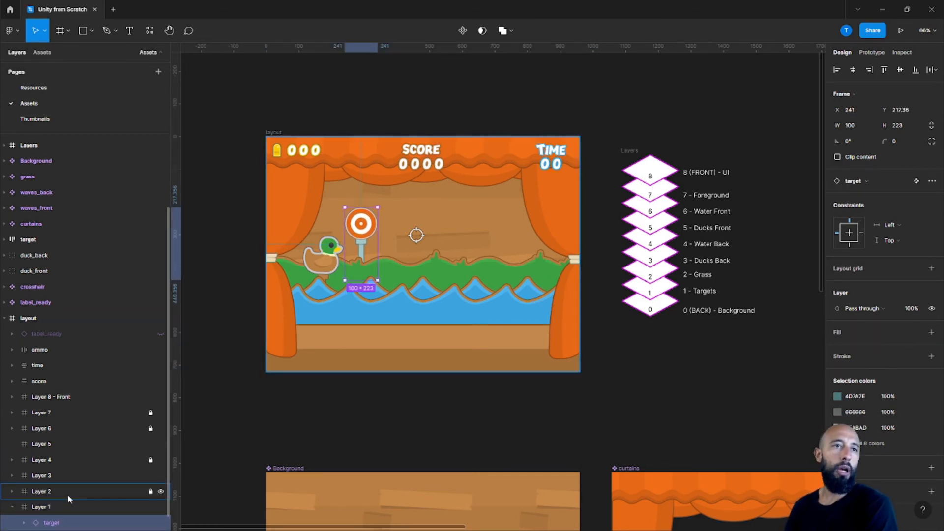
Expand Layer 2 to show the grass above the target, and nudge the target in Layer 1 down to Y 233.36.
click(20, 492)
click(13, 491)
drag(169, 329, 170, 352)
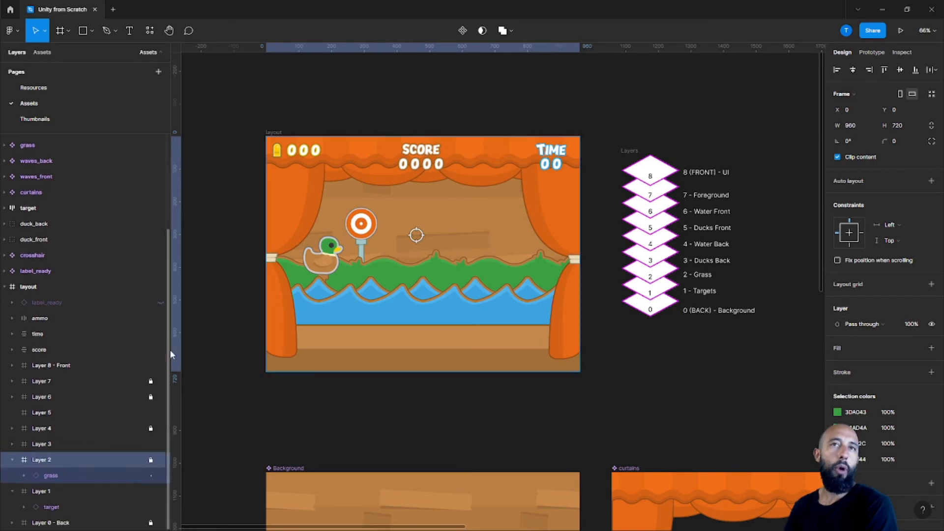
click(52, 508)
key(Down)
key(Down)
key(Down)
key(Down)
key(Down)
key(Down)
key(Down)
key(Down)
key(Down)
key(Down)
key(Down)
key(Down)
key(Down)
key(Down)
key(Down)
key(Down)
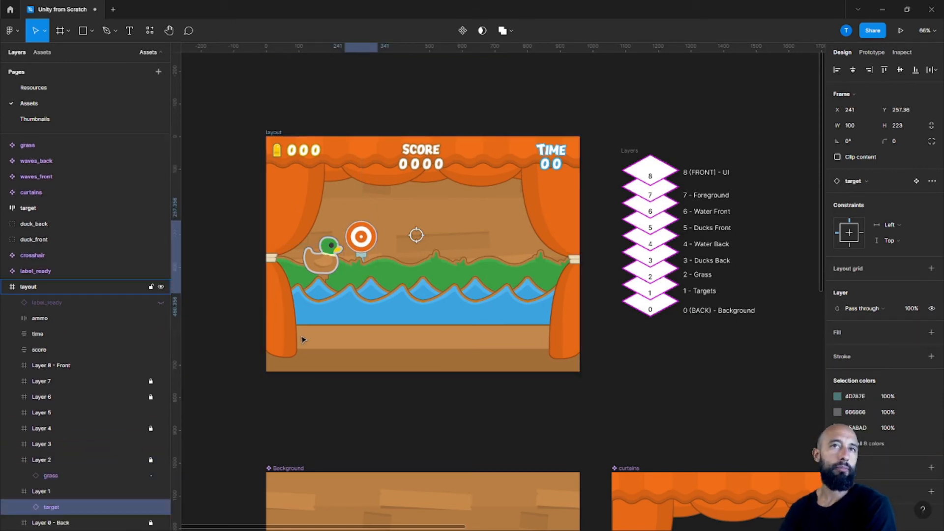
Go through the layer order labels from 3 - Ducks Back up to 7 - Foreground, comparing them with the layout.
click(708, 265)
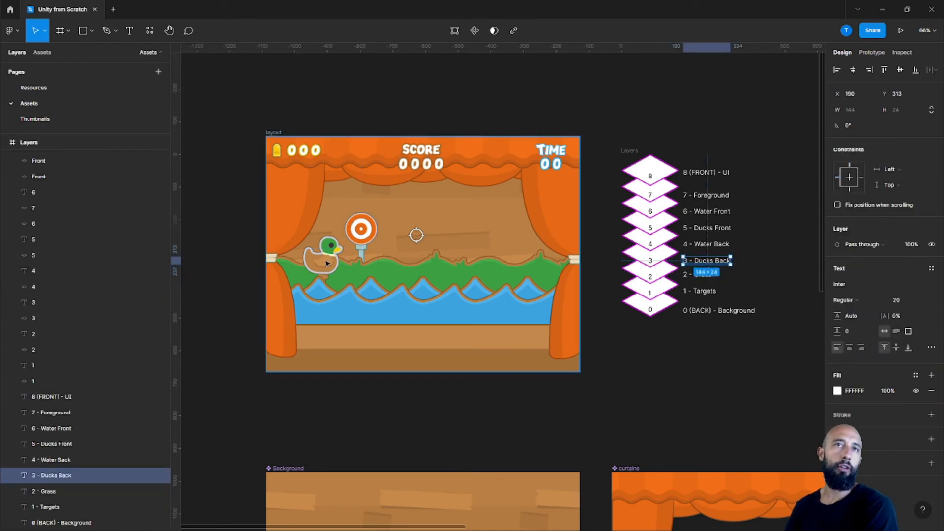
click(73, 460)
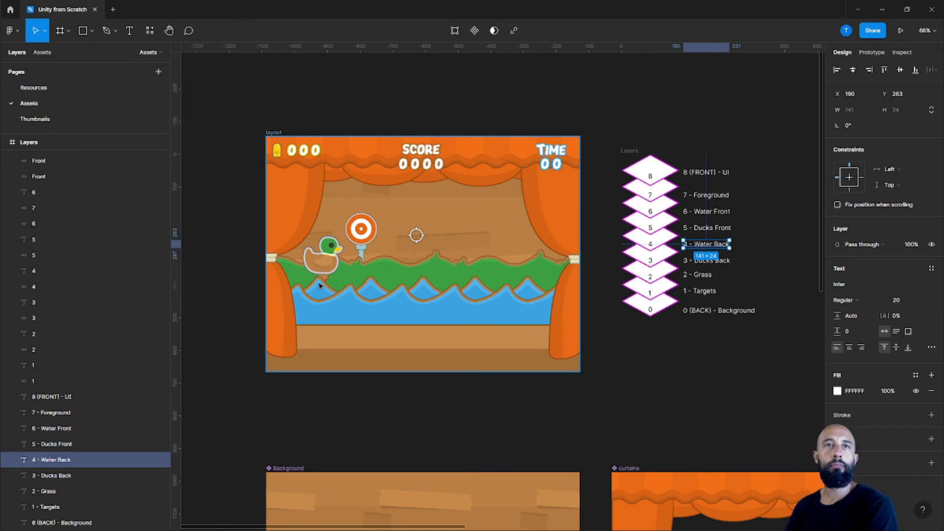
click(701, 231)
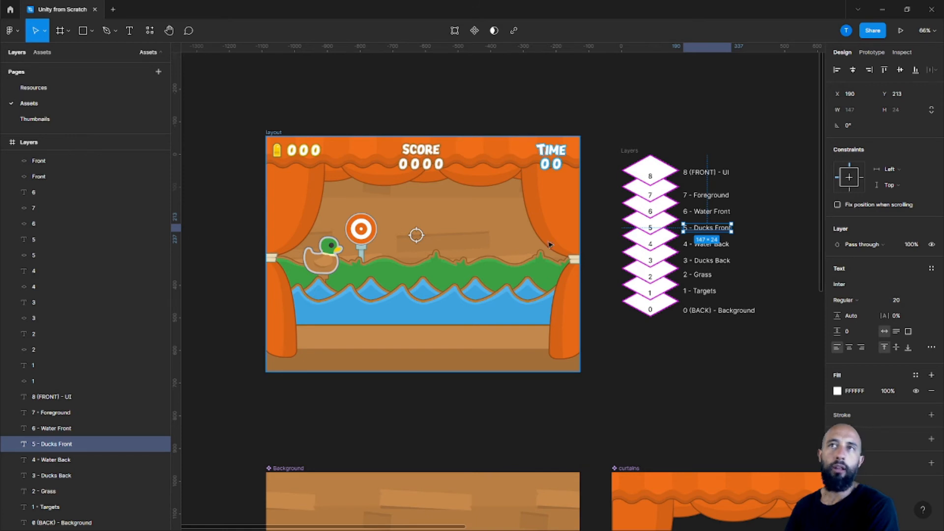
click(711, 211)
click(704, 196)
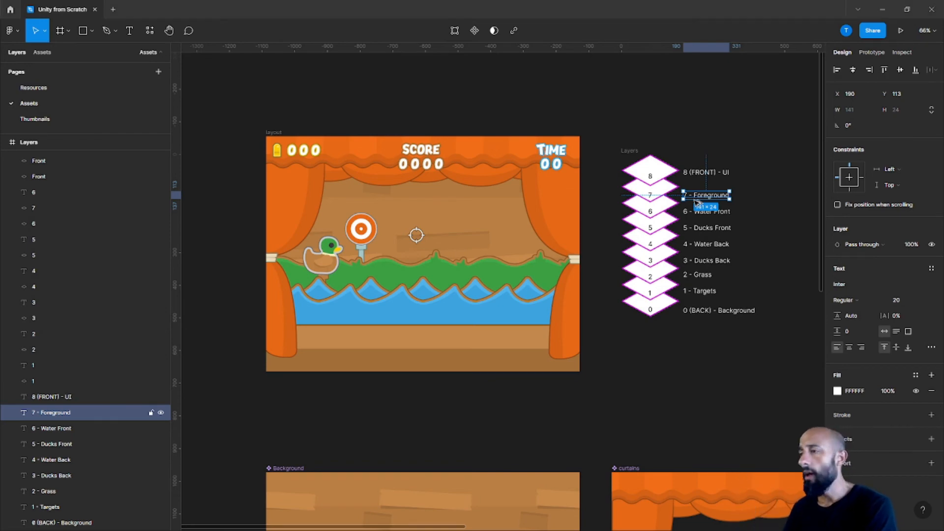
Switch back to Scratch and examine the grass sprite's position and layer blocks up close.
key(alt+Tab)
drag(424, 189, 413, 286)
ctrl+scroll(356, 227, up, 2)
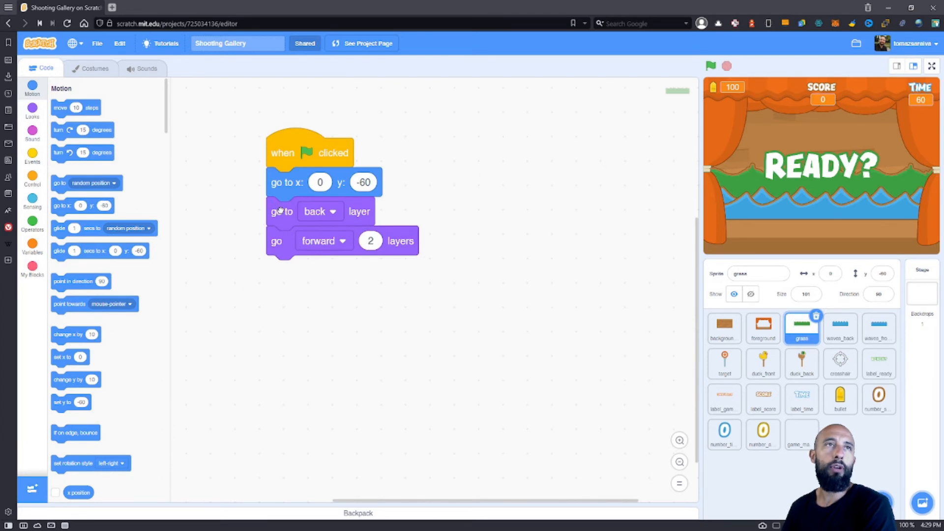
Examine Scratch's Looks blocks for layering and the options of the grass script's go to back and go forward layer blocks.
click(33, 111)
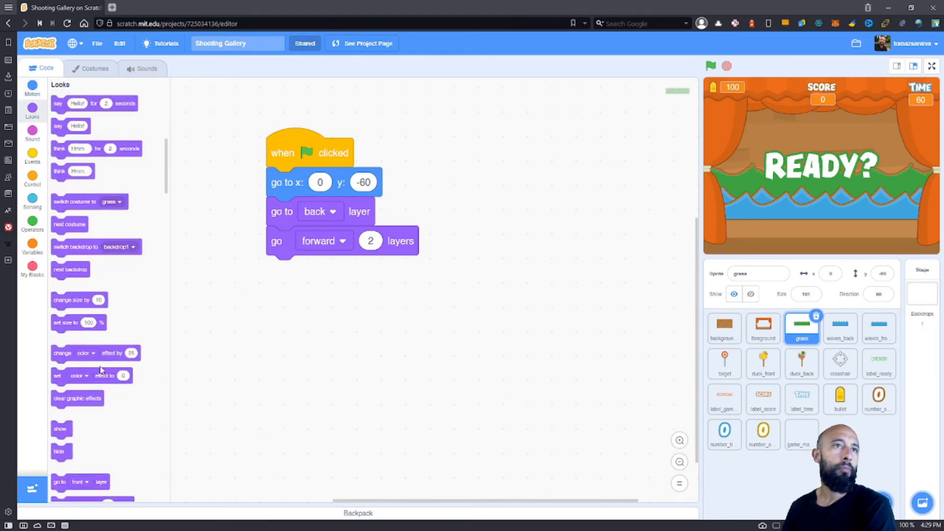
scroll(71, 393, down, 2)
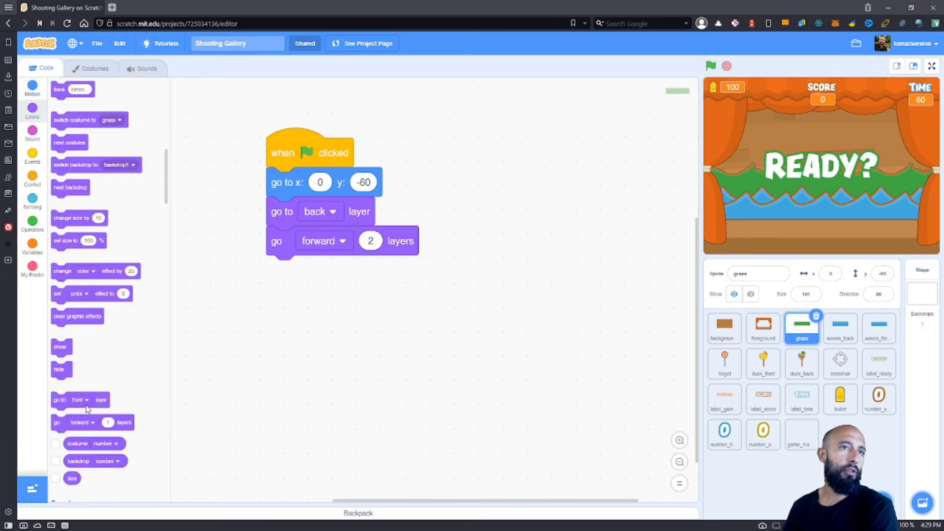
click(322, 242)
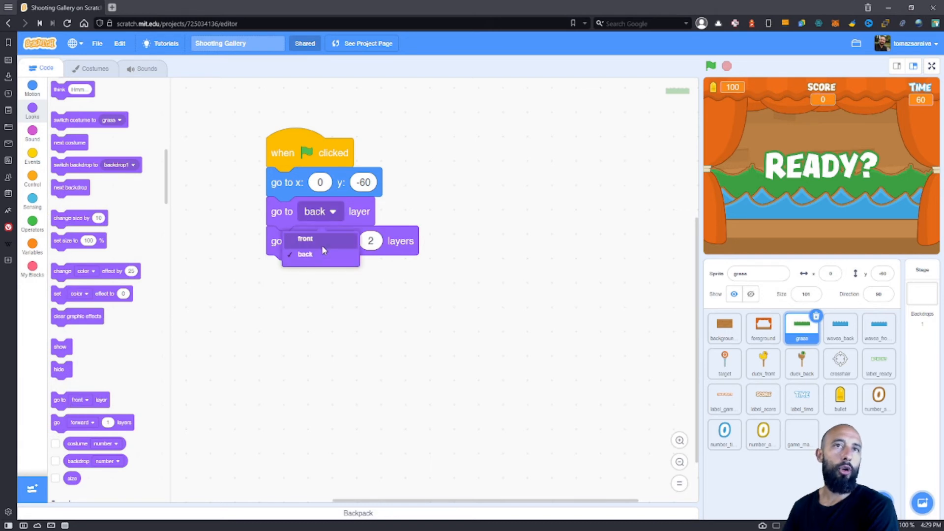
click(314, 253)
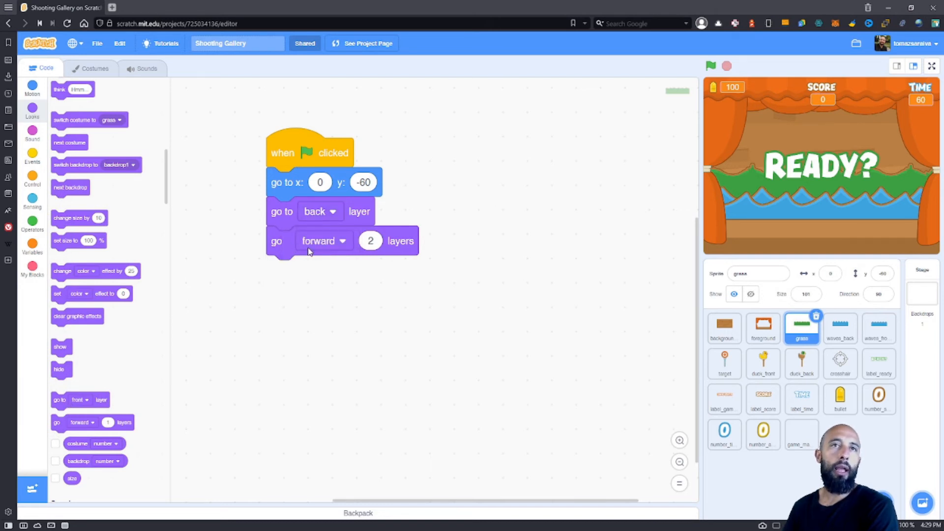
click(327, 242)
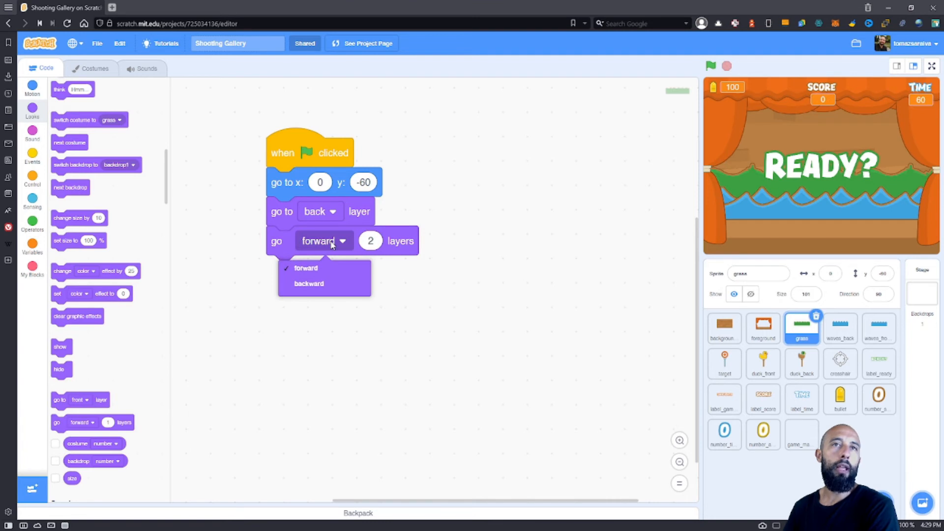
click(439, 273)
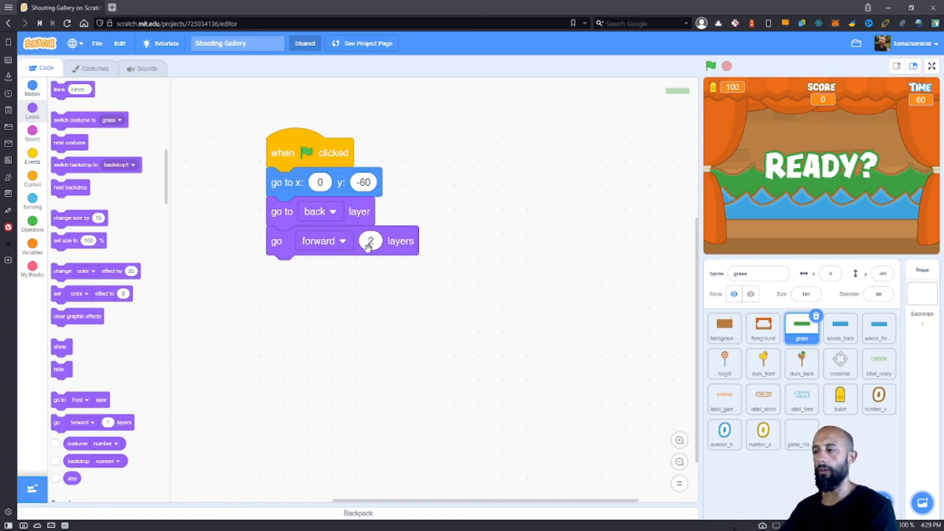
Switch to the Unity project and examine the Sorting Layer options and Order in Layer setting of the background_wood sprite.
key(alt+Tab)
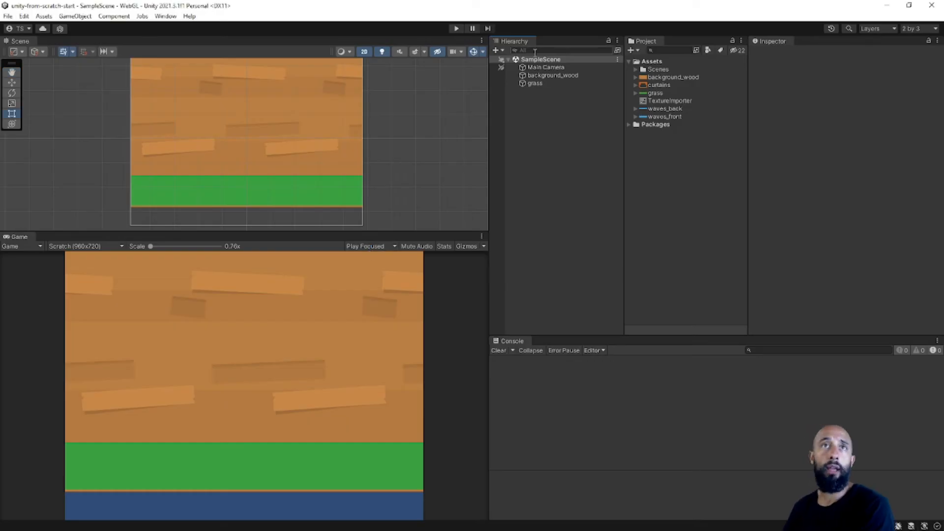
click(549, 77)
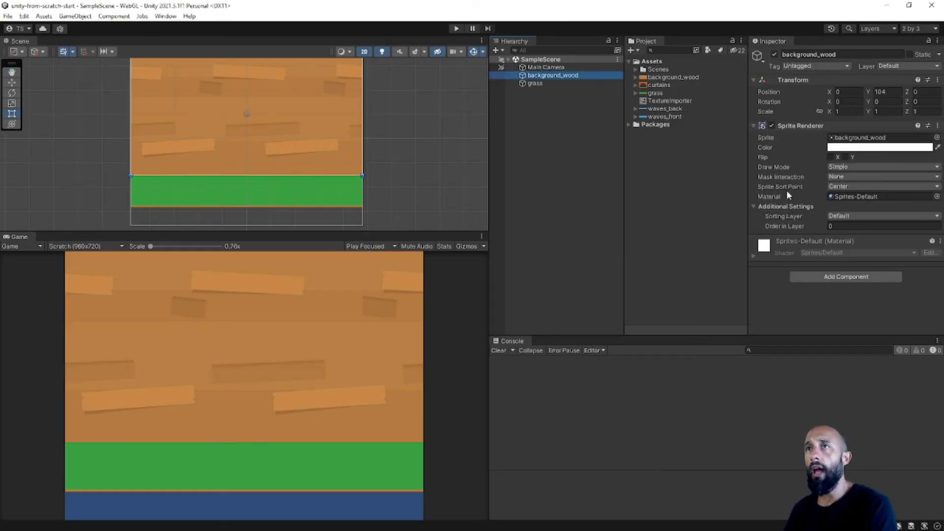
click(790, 206)
click(792, 206)
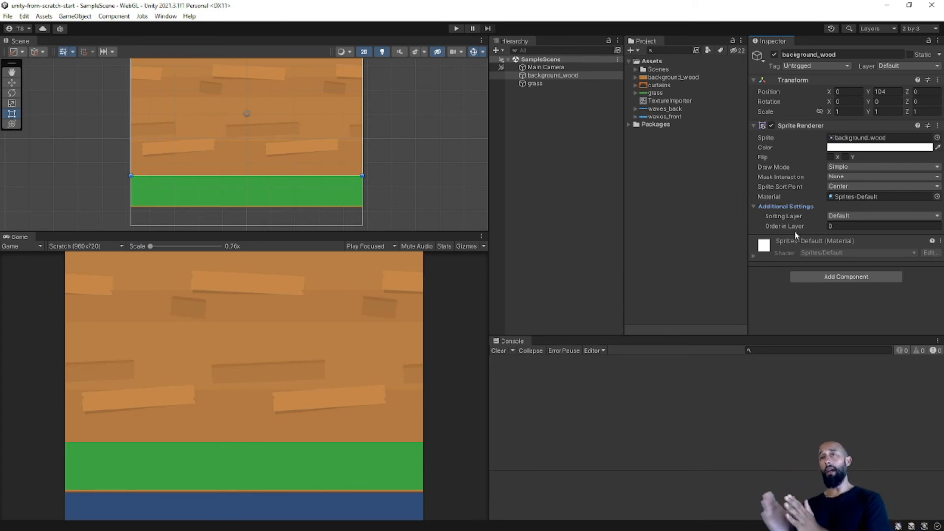
click(857, 216)
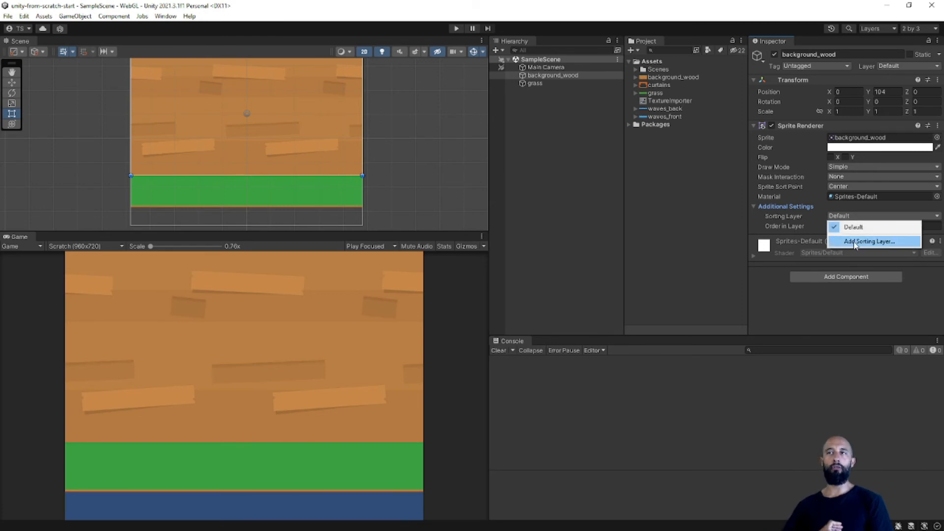
click(801, 219)
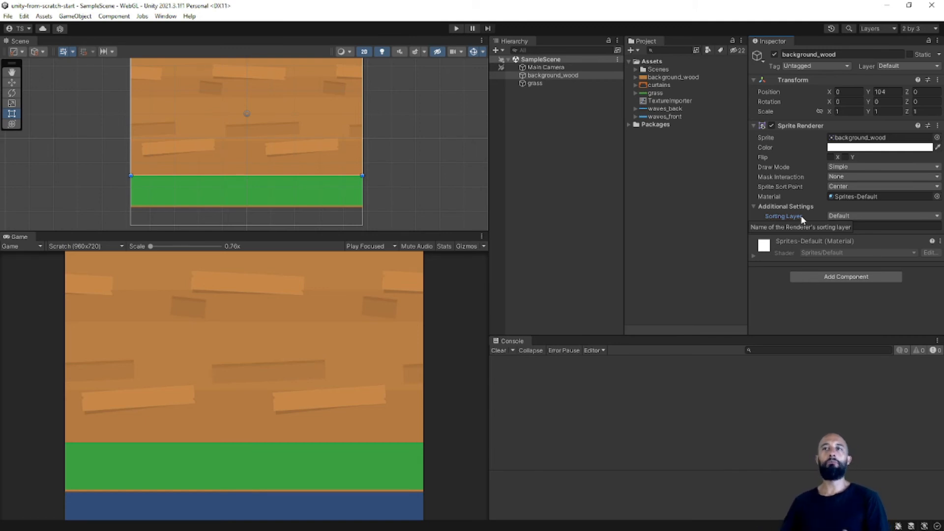
click(842, 216)
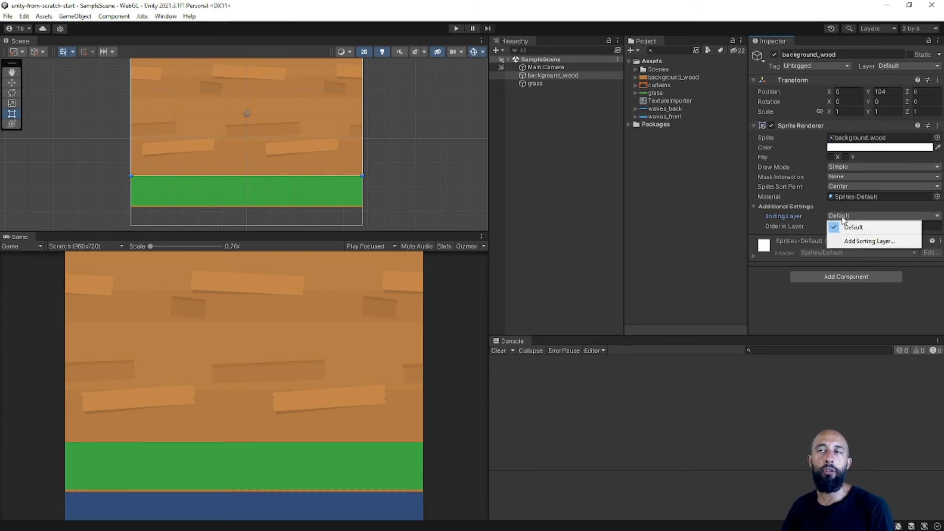
click(804, 215)
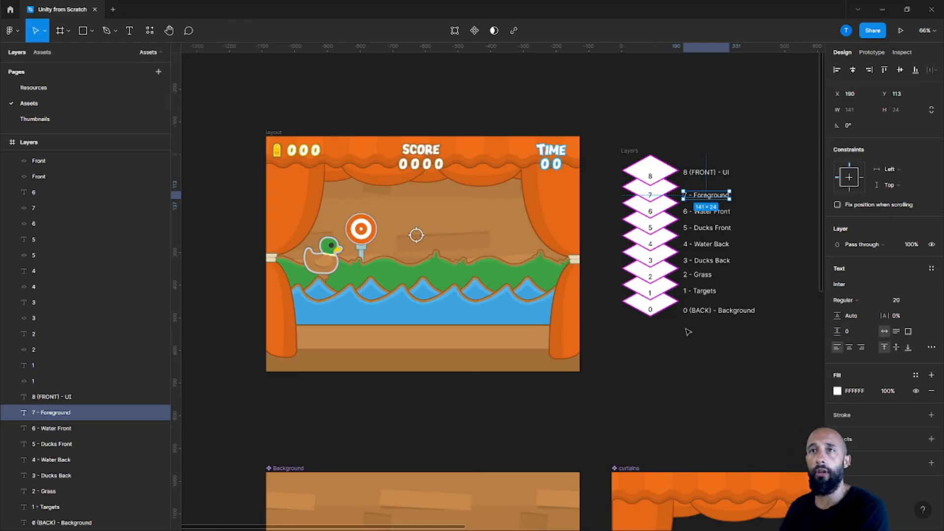
Check the layer order in the Figma layout, and set the grass sprite's Order in Layer to 1 in Unity.
click(689, 311)
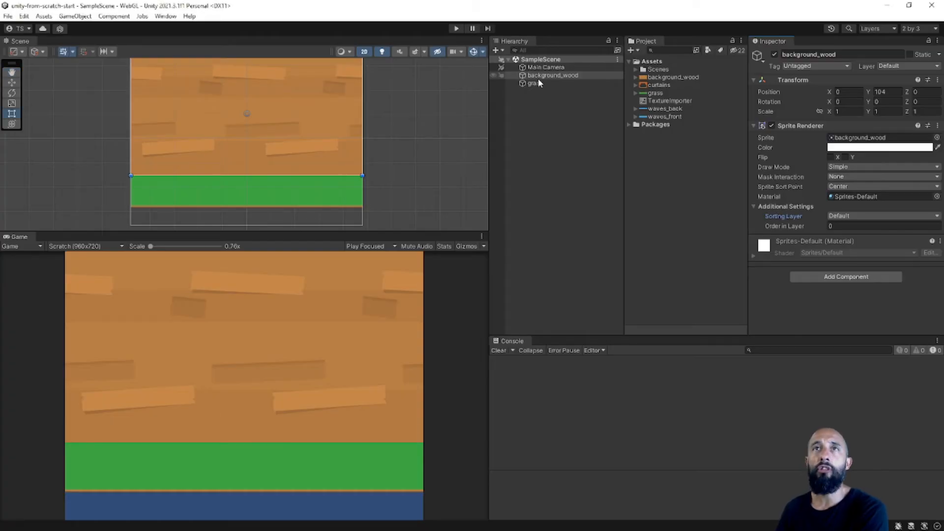
click(535, 83)
click(835, 226)
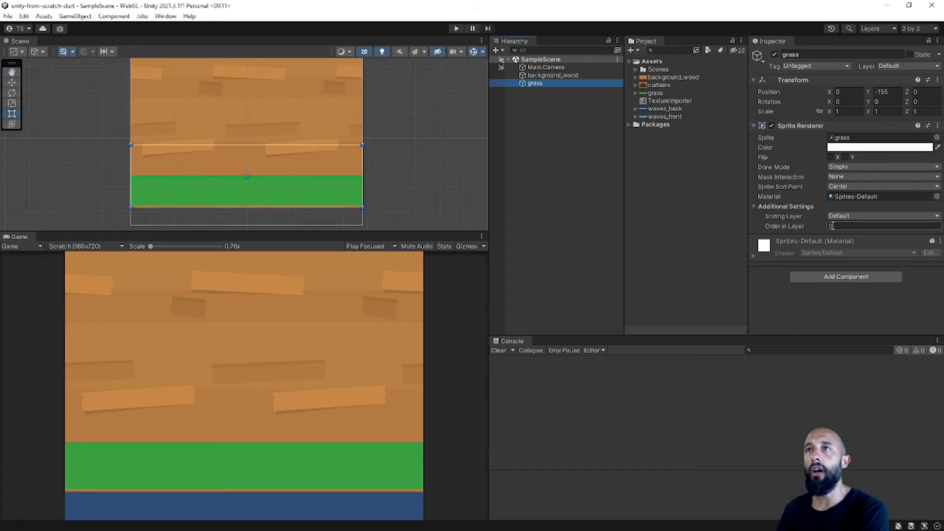
text(1)
click(569, 169)
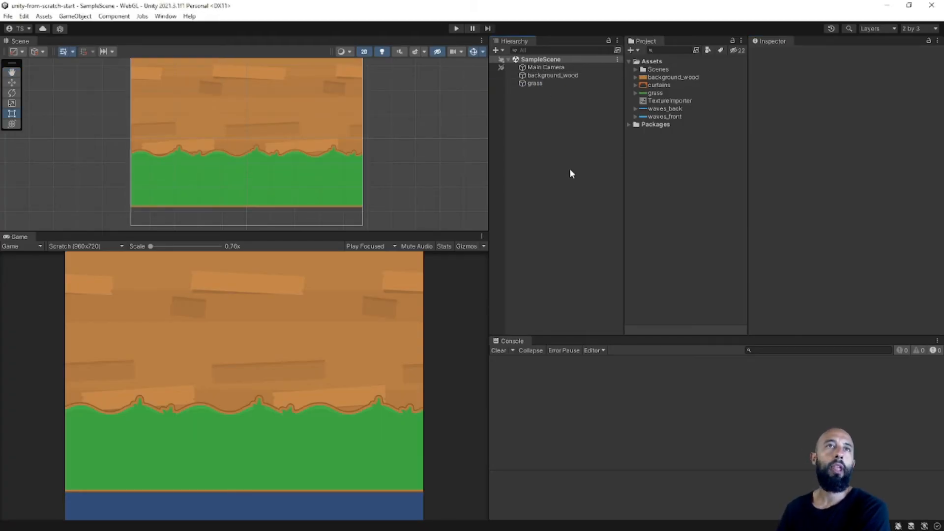
Look up the grass position in the finished Unity project, set the start project's grass to Y -116 and save the scene.
click(549, 86)
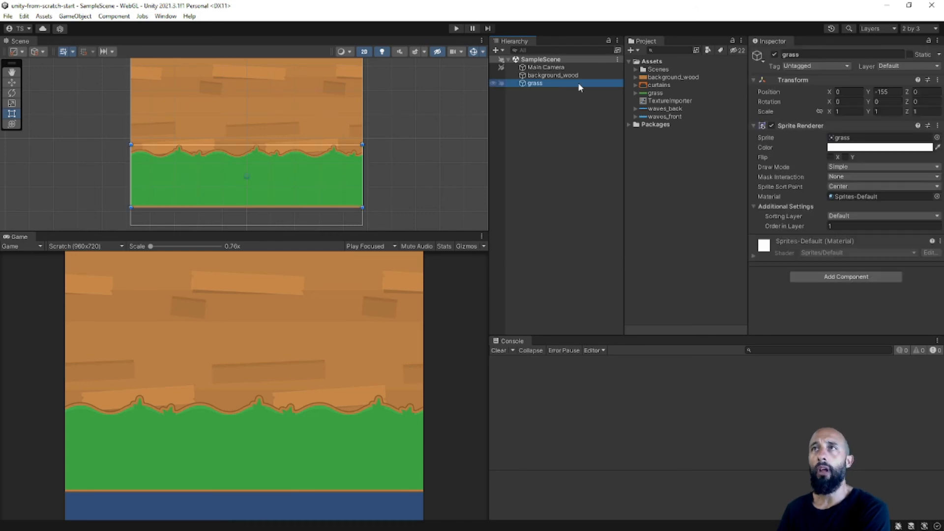
click(843, 92)
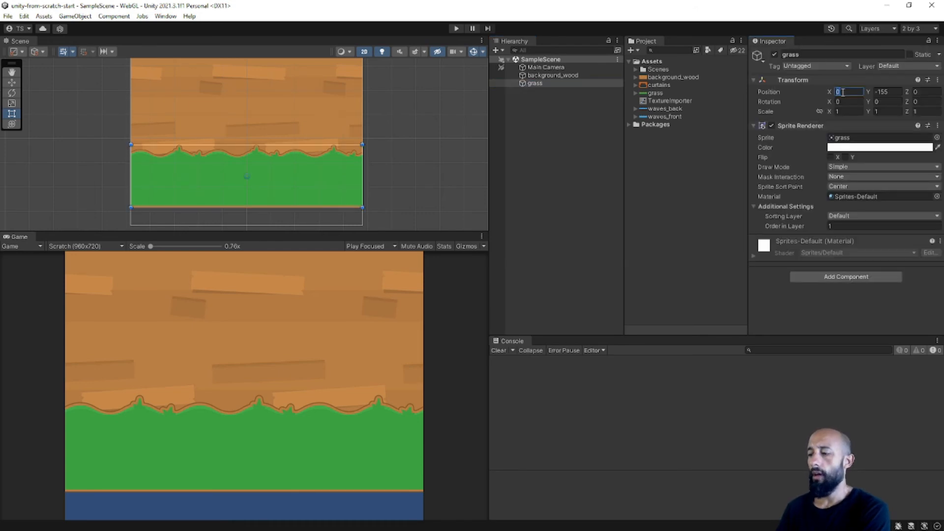
click(595, 158)
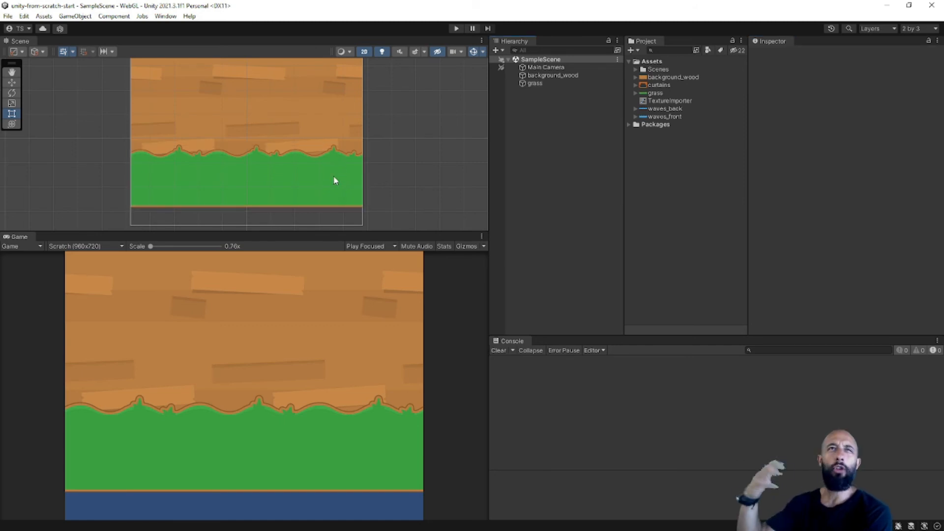
key(q)
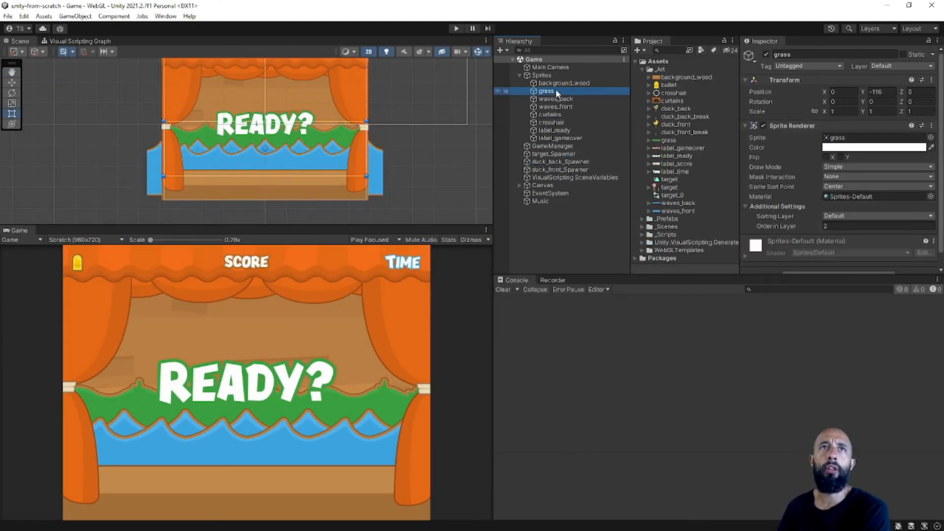
scroll(281, 149, up, 3)
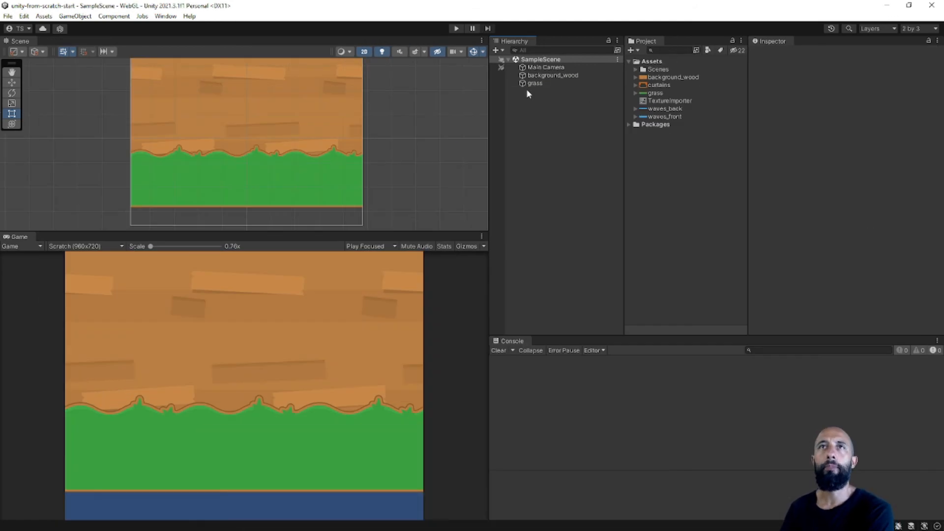
click(552, 75)
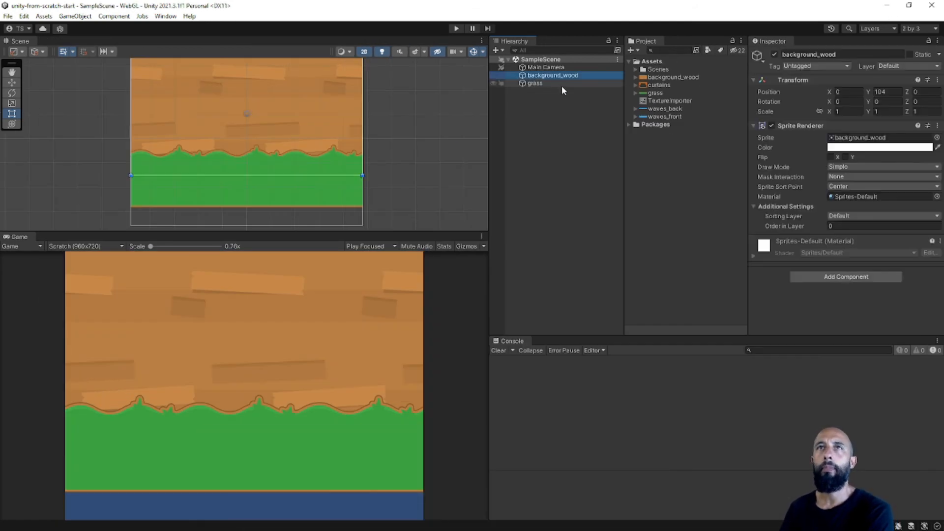
click(561, 84)
click(888, 92)
text(-1)
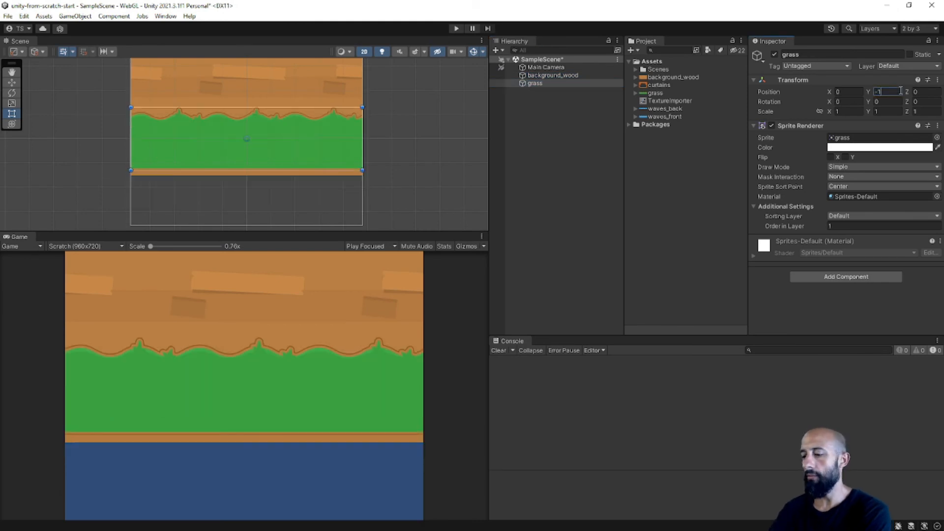
text(16)
key(ctrl+s)
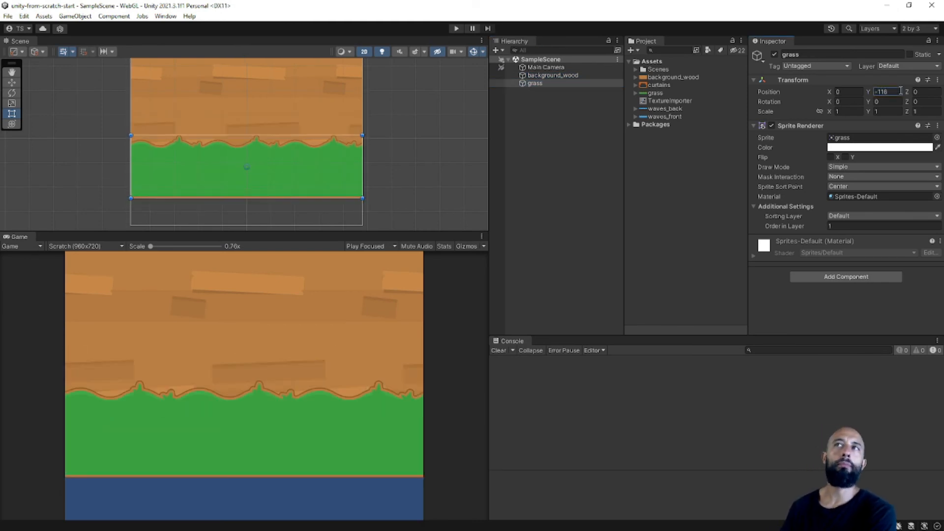
Add the waves_back sprite to the scene and set its Order in Layer to 4, following the Figma layer list.
click(613, 110)
click(664, 109)
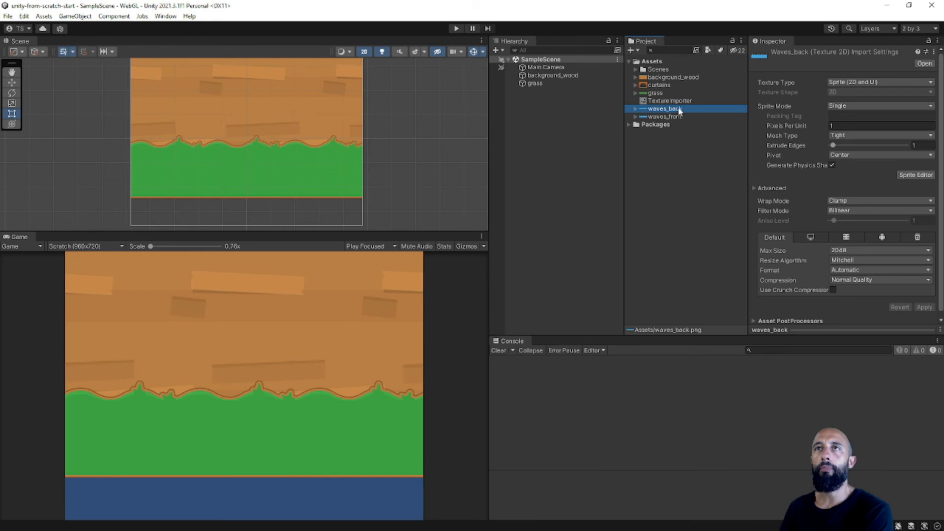
drag(680, 111, 561, 110)
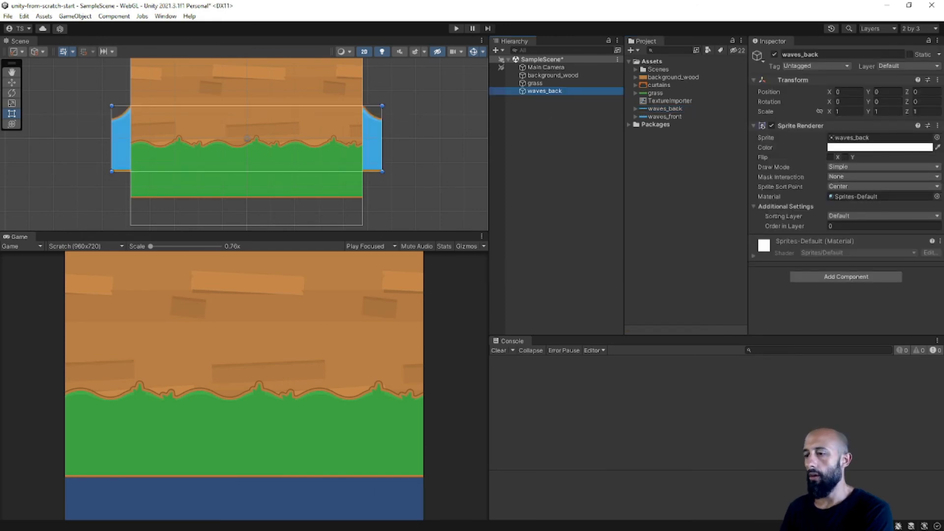
key(alt+Tab)
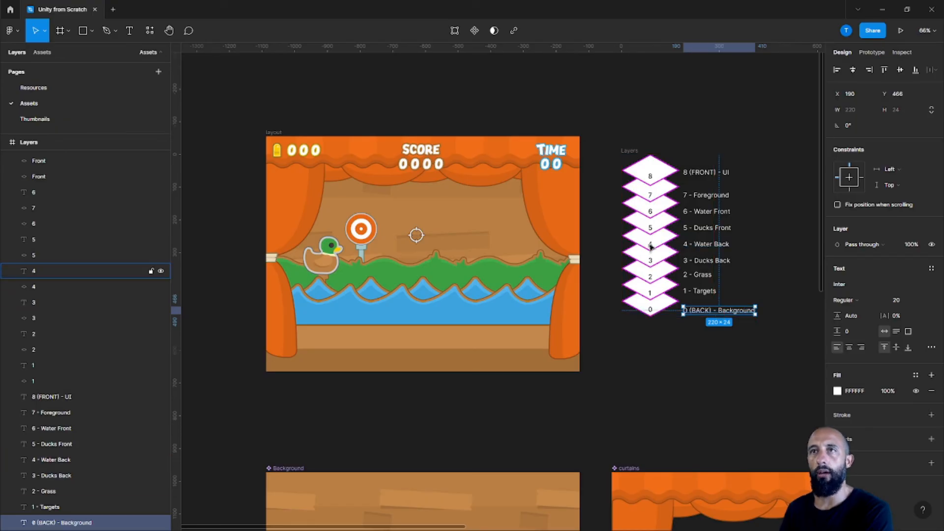
key(alt+Tab)
click(839, 225)
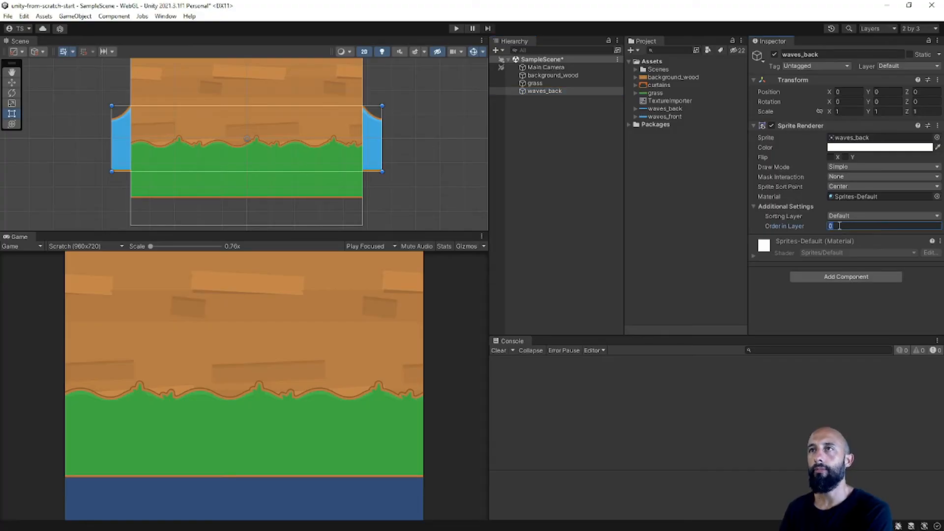
text(4)
key(Return)
Set the waves_back sprite's Y position to -204.
key(alt+Tab)
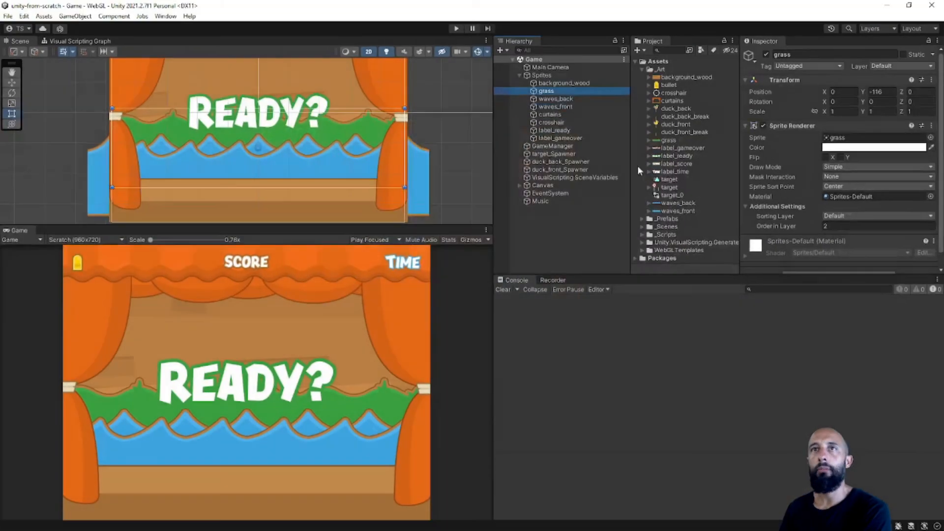
click(575, 98)
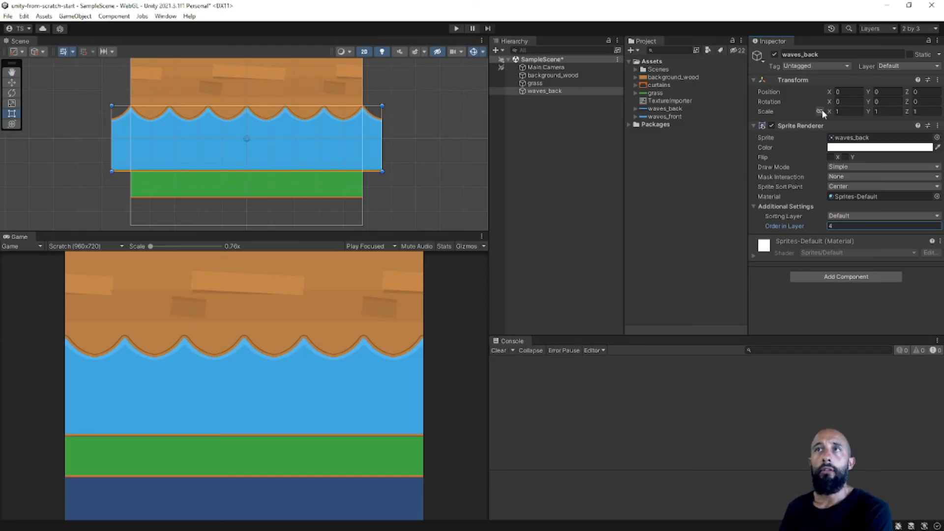
click(882, 93)
text(-214)
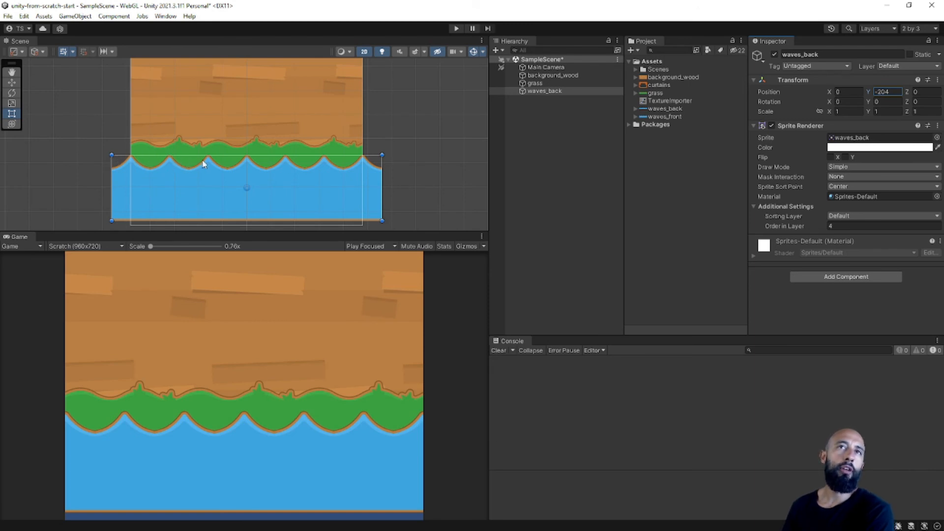
middle_drag(294, 159, 298, 140)
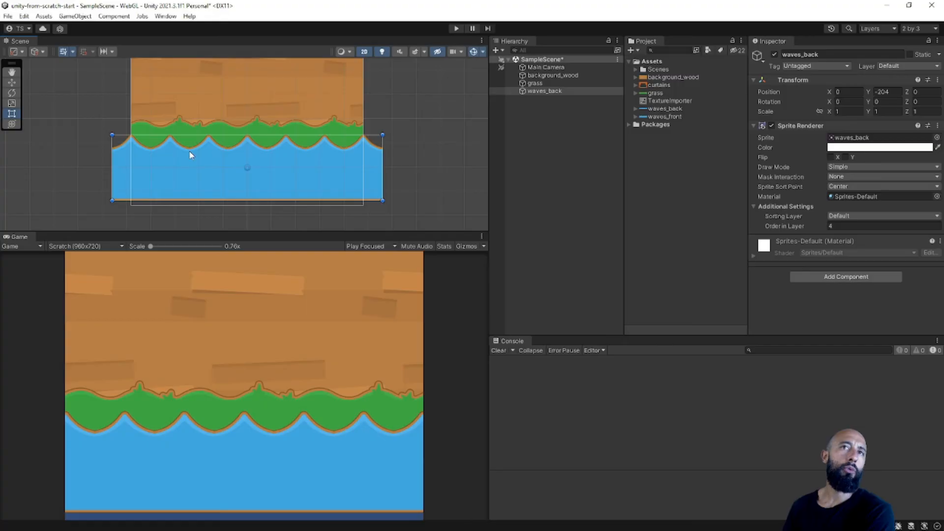
key(t)
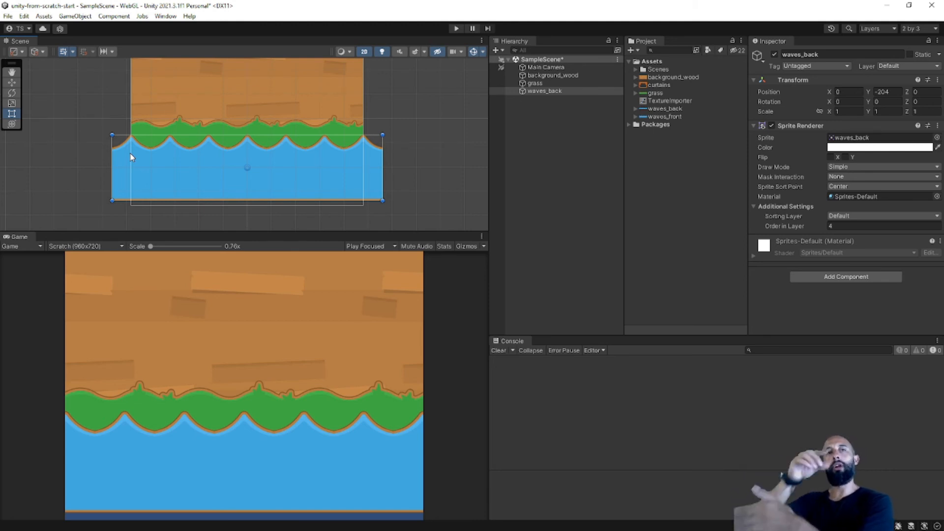
Add the waves_front sprite to the scene below waves_back in the object list.
click(687, 173)
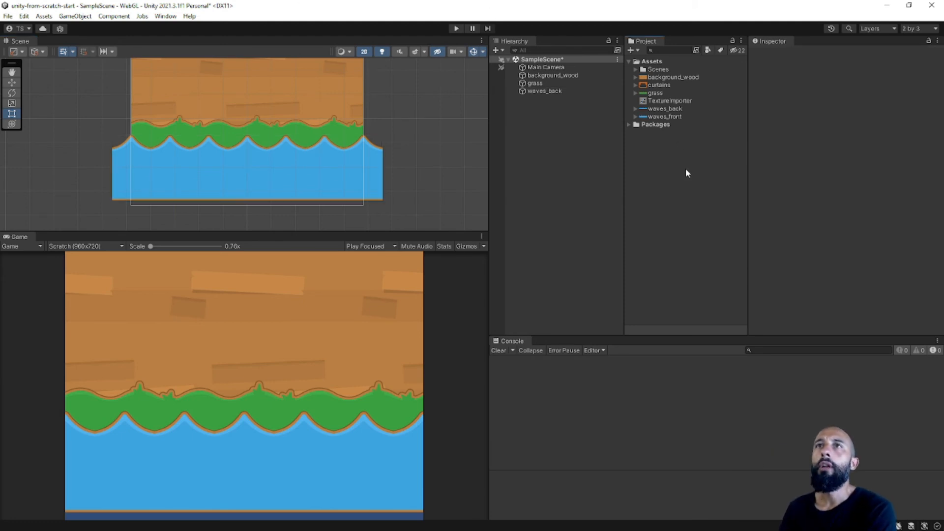
drag(667, 117, 577, 119)
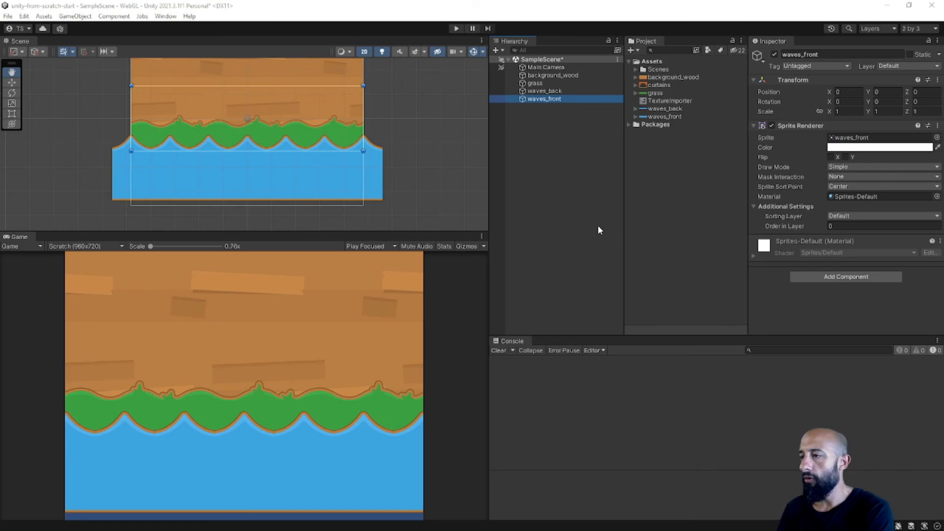
Check the water front layer number in the Figma layout and set the waves_front sprite's Order in Layer to 6.
key(alt+Tab)
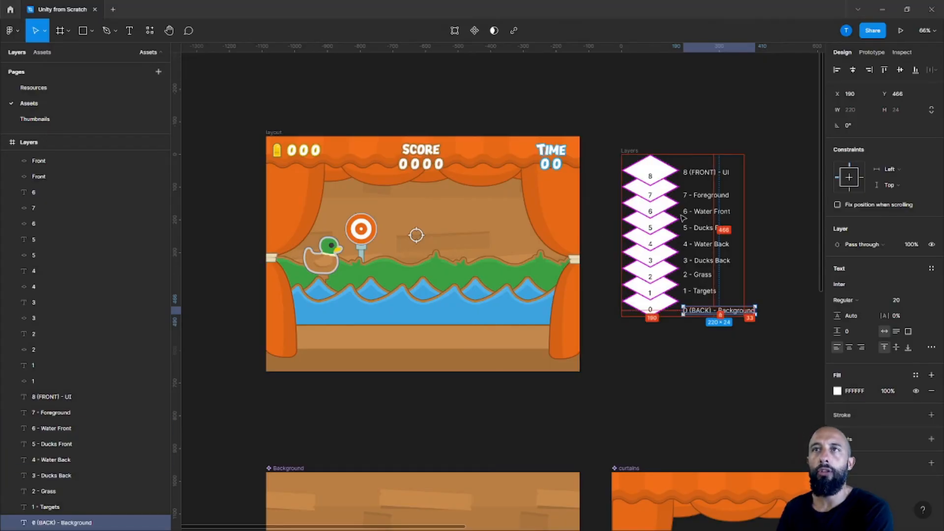
key(alt+Tab)
click(846, 225)
text(6)
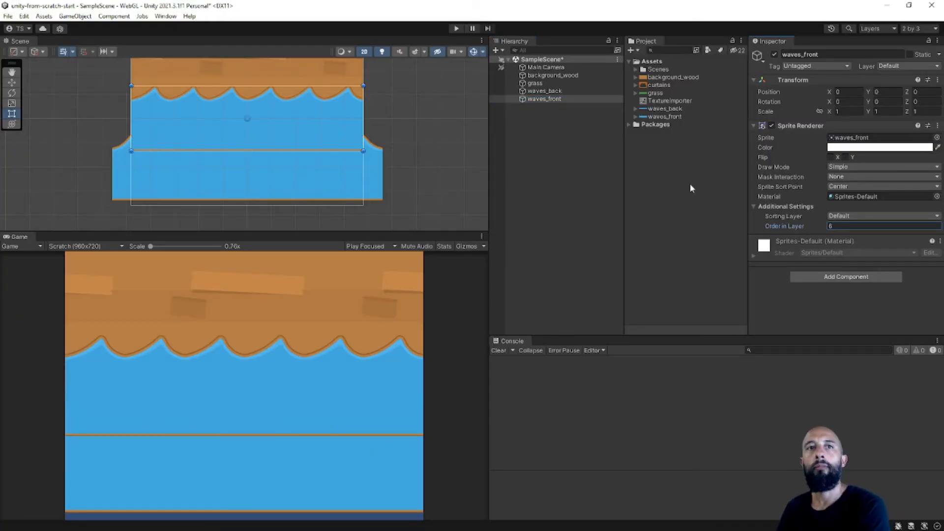
Look up the waves_front position in the finished Unity project, set the start project's waves_front to Y -224 and save the scene.
key(alt+Tab)
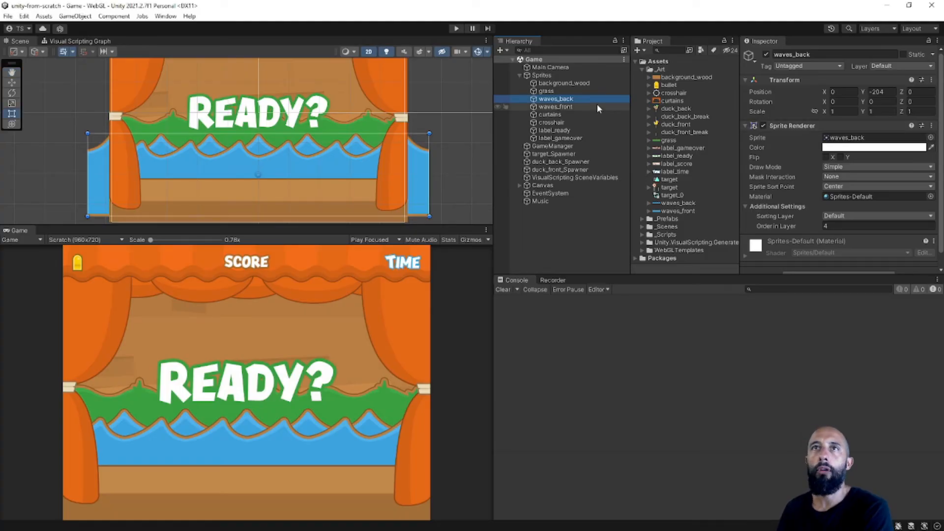
click(597, 107)
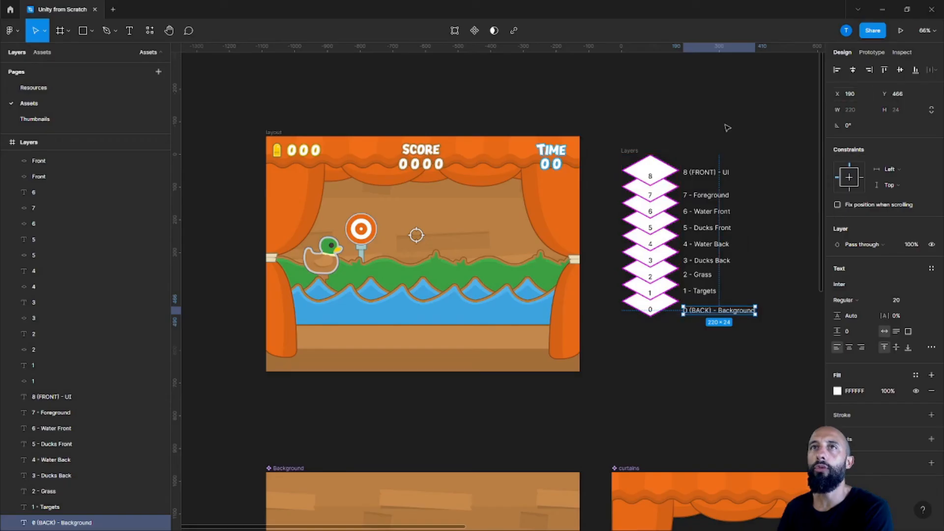
key(alt+Tab)
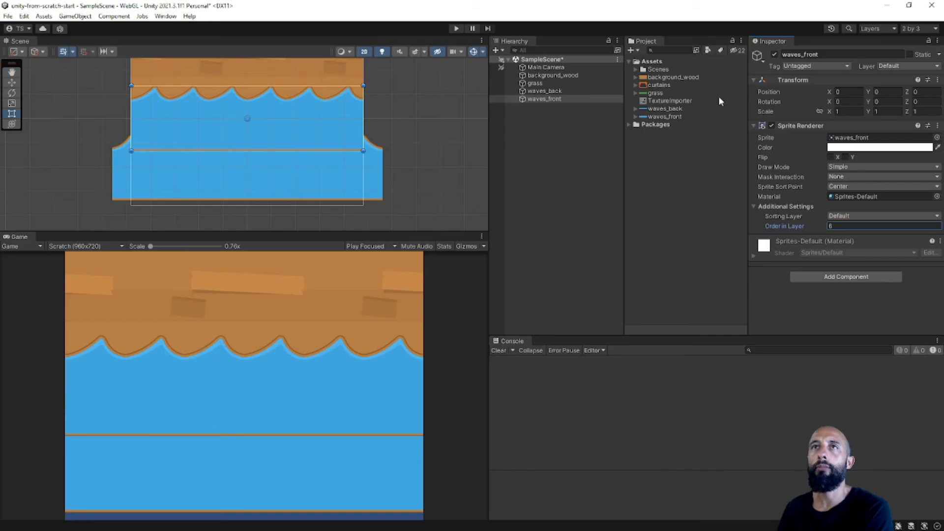
click(885, 91)
text(-2.24)
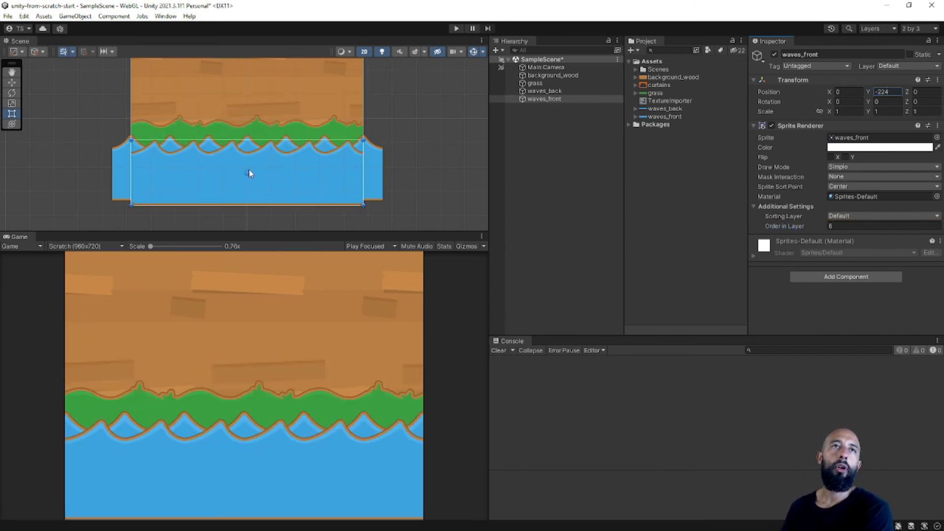
click(528, 171)
key(ctrl+s)
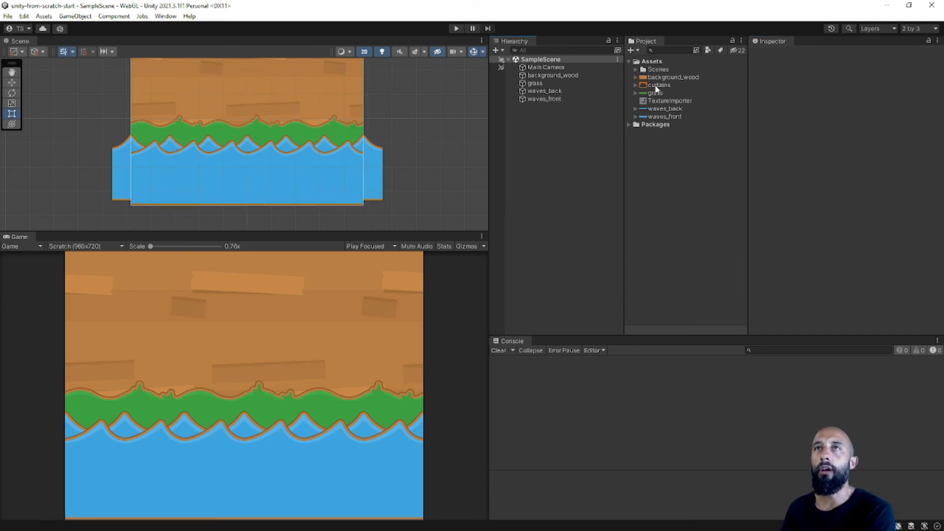
Add the curtains sprite to the scene, set its Order in Layer to 7 per the Figma foreground layer, and save.
drag(657, 87, 577, 136)
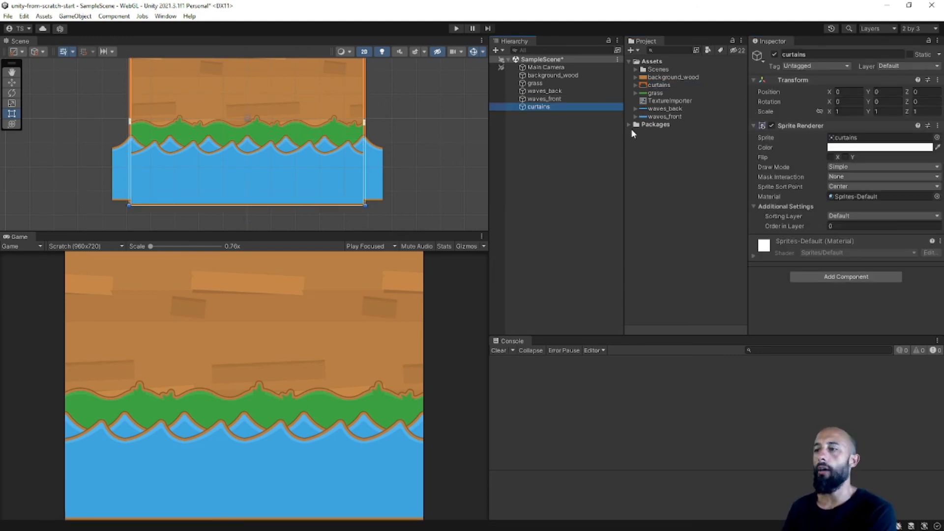
key(alt+Tab)
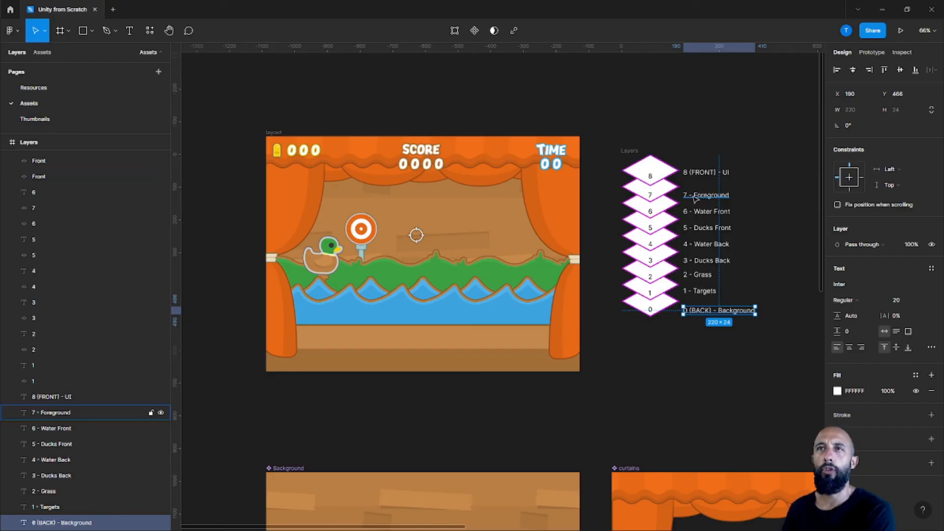
key(alt+Tab)
click(841, 225)
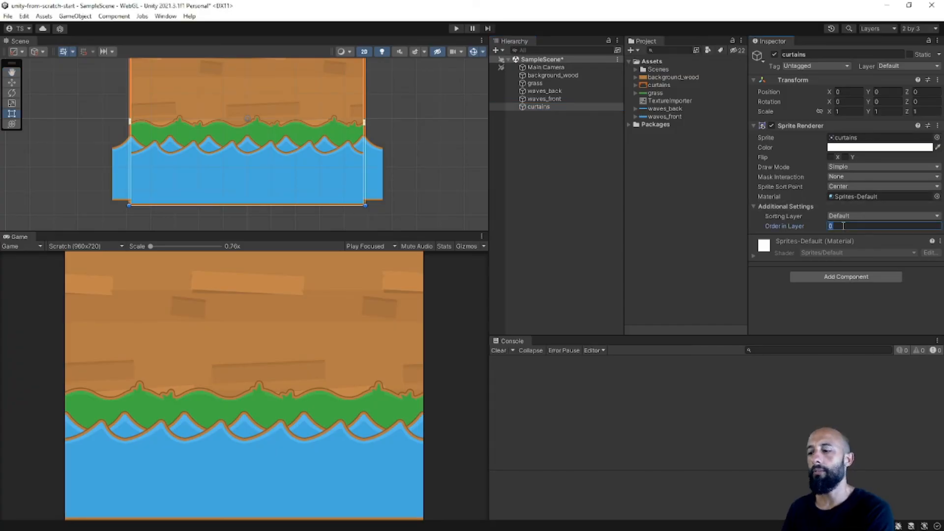
text(7)
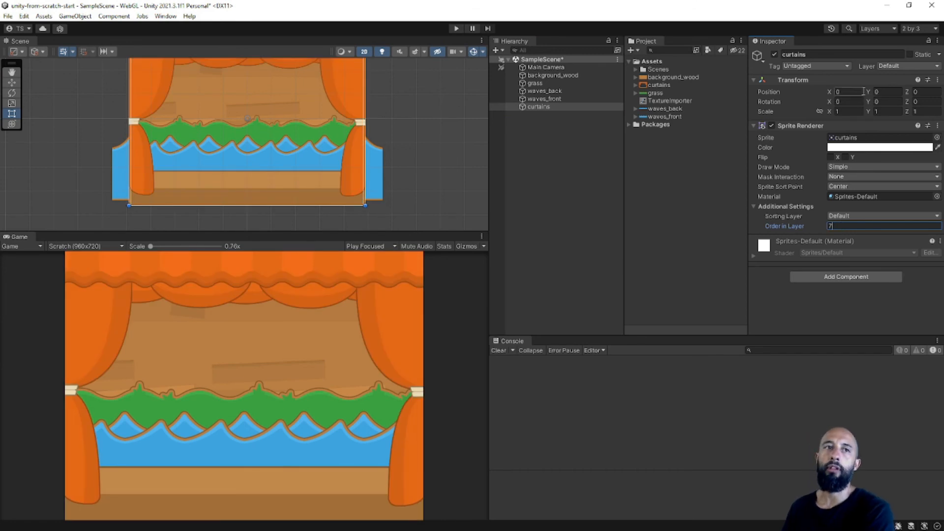
key(ctrl+s)
scroll(363, 142, down, 3)
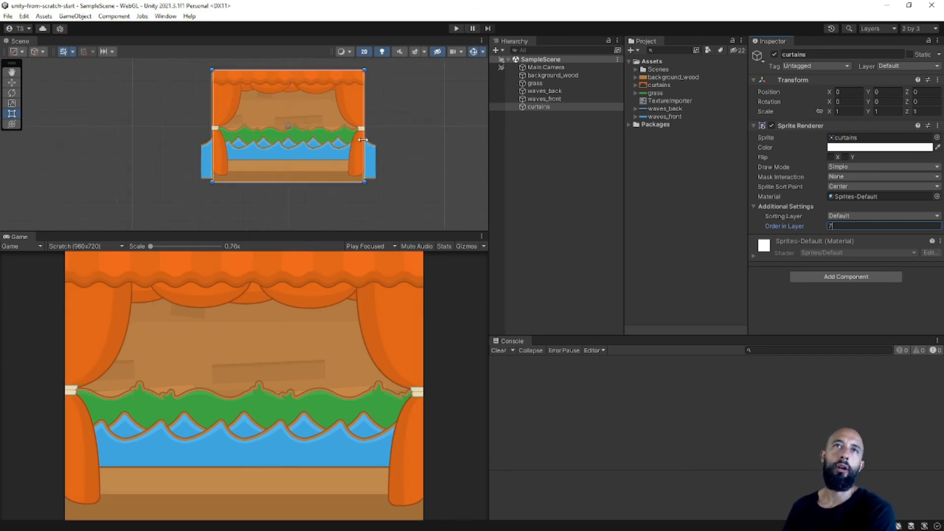
scroll(266, 119, up, 3)
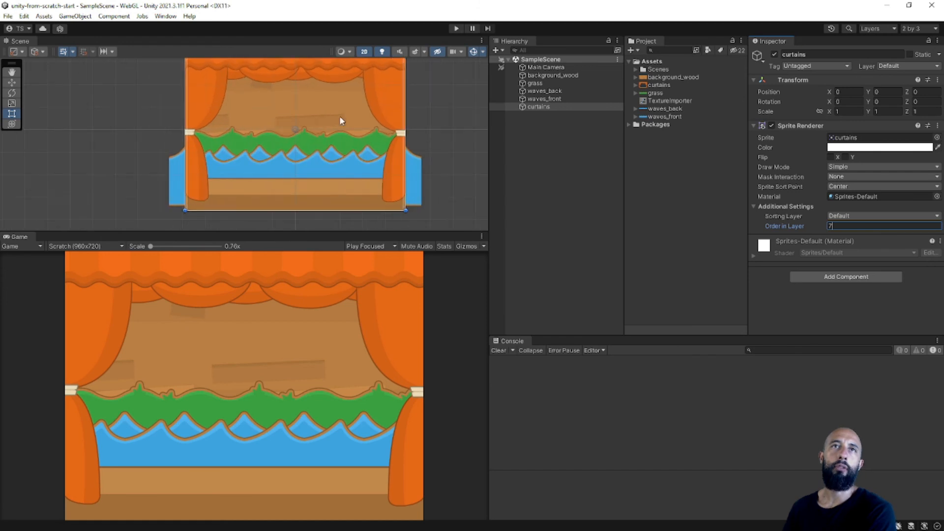
middle_drag(342, 120, 303, 131)
click(593, 158)
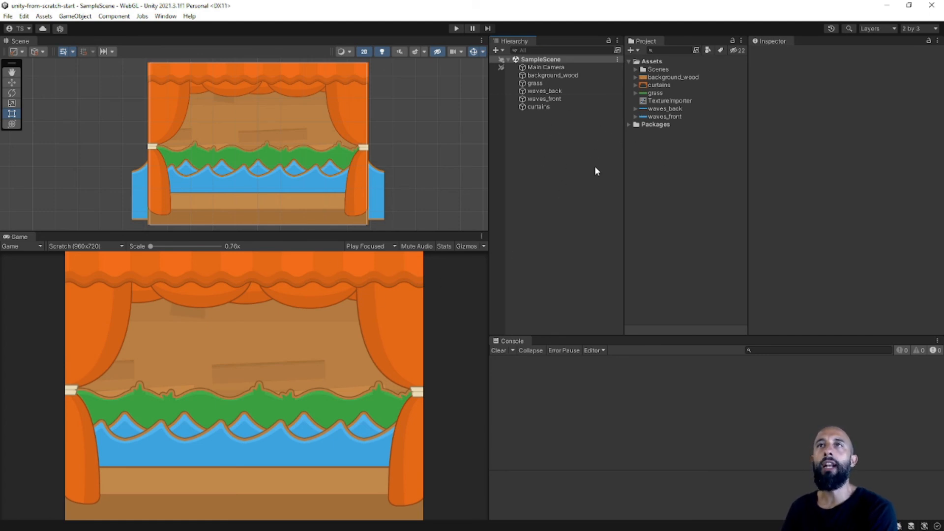
Rename the Scenes folder in the project assets to _Scenes.
click(652, 61)
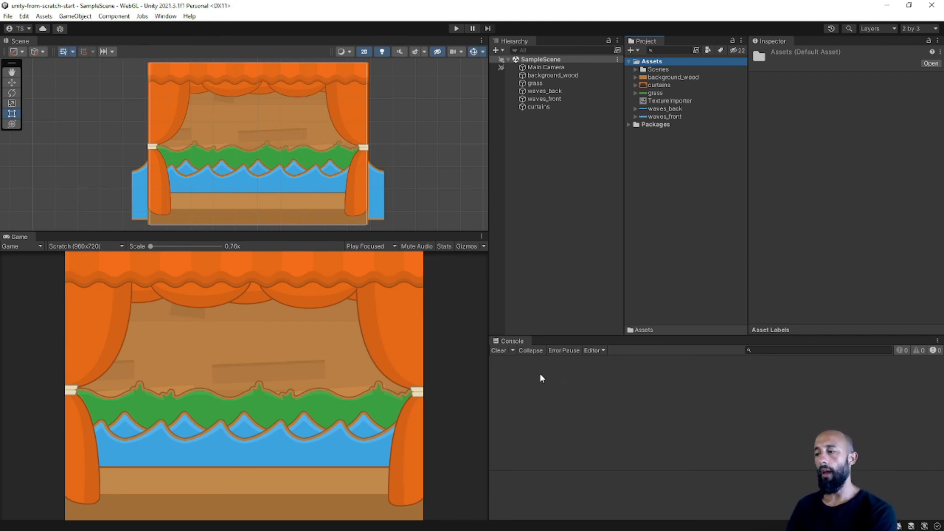
click(667, 71)
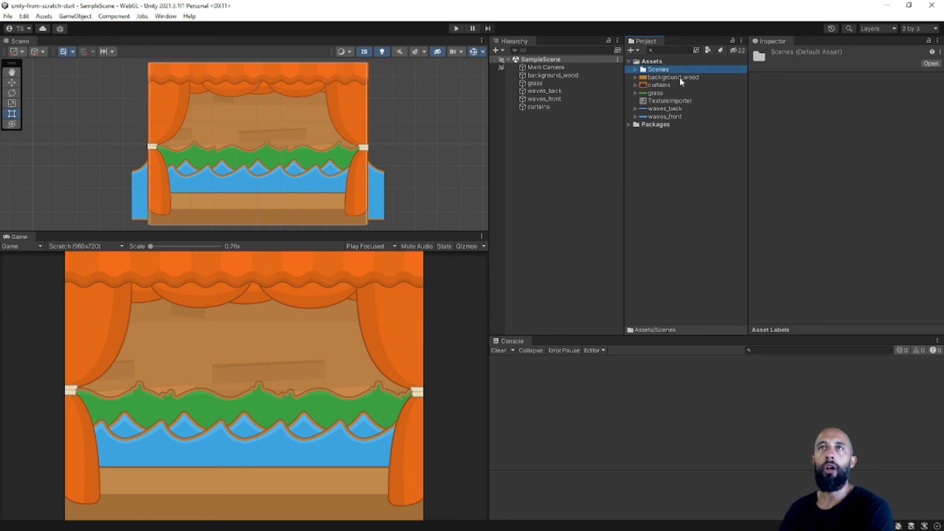
key(F2)
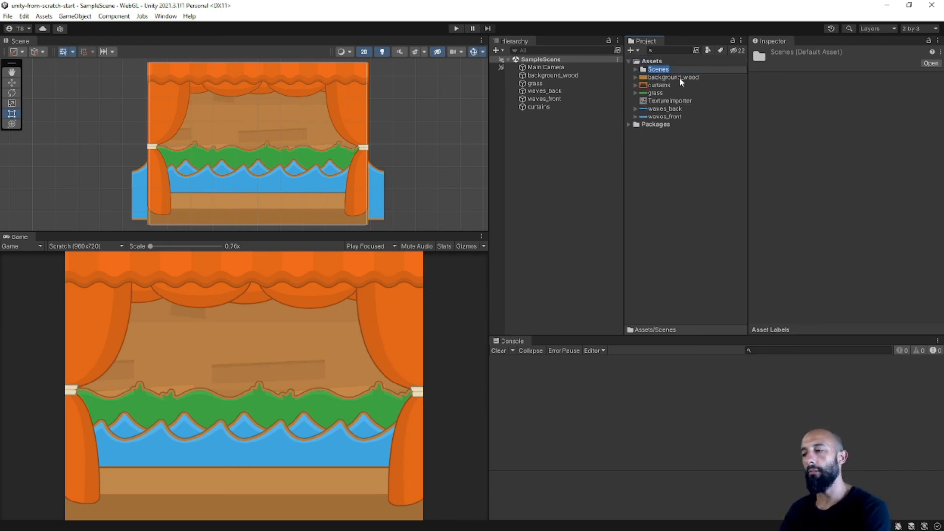
key(Home)
text(_)
key(Return)
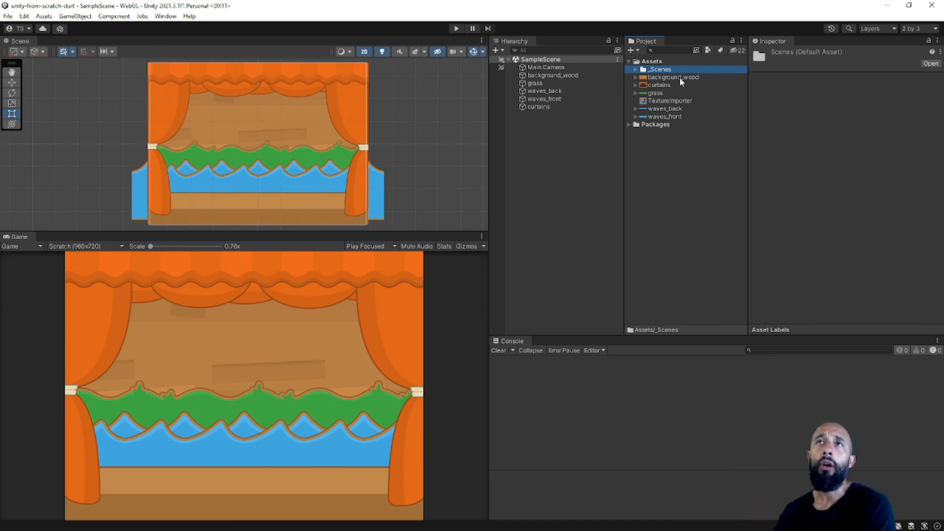
Create a new folder named _Art directly inside the Assets folder.
right_click(653, 62)
click(651, 61)
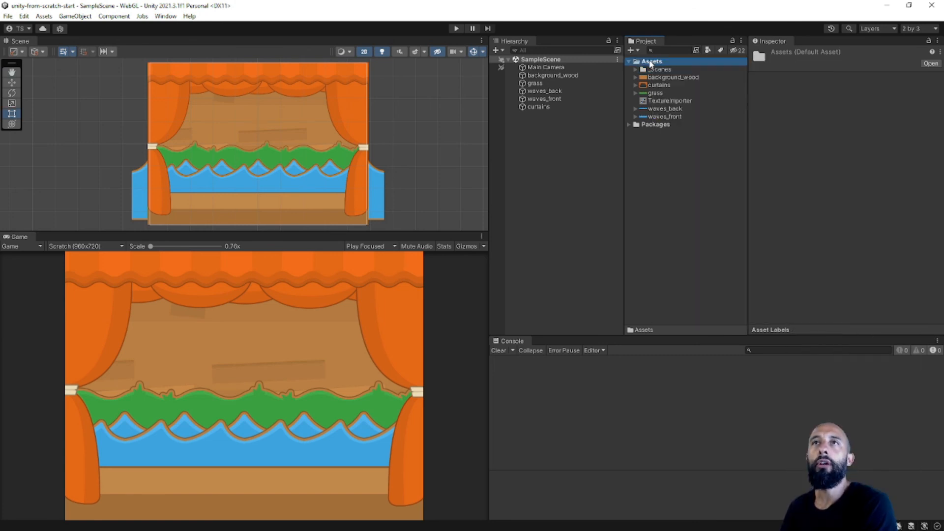
right_click(655, 62)
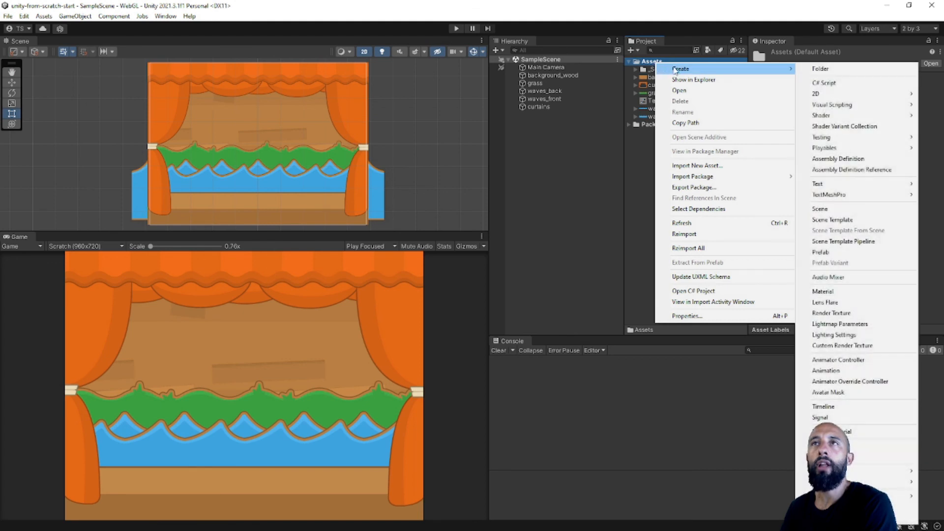
click(812, 69)
text(_Art)
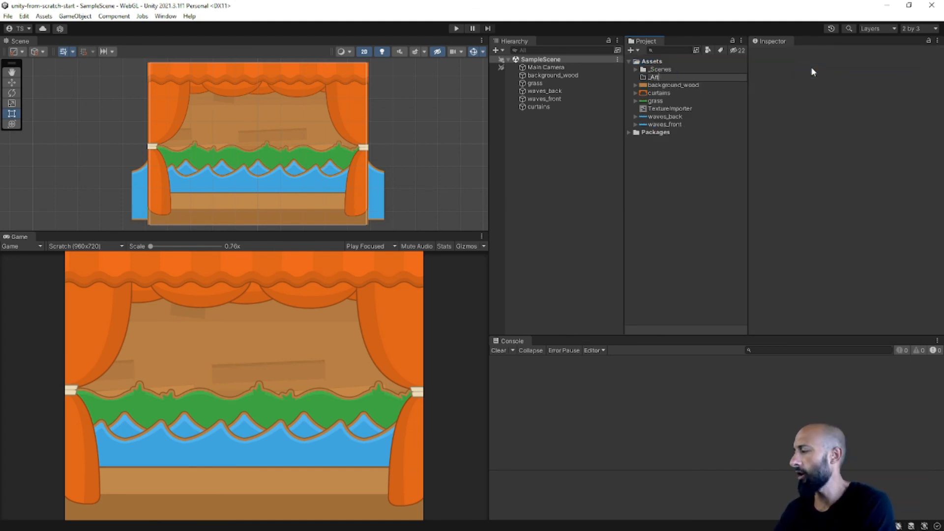
key(Return)
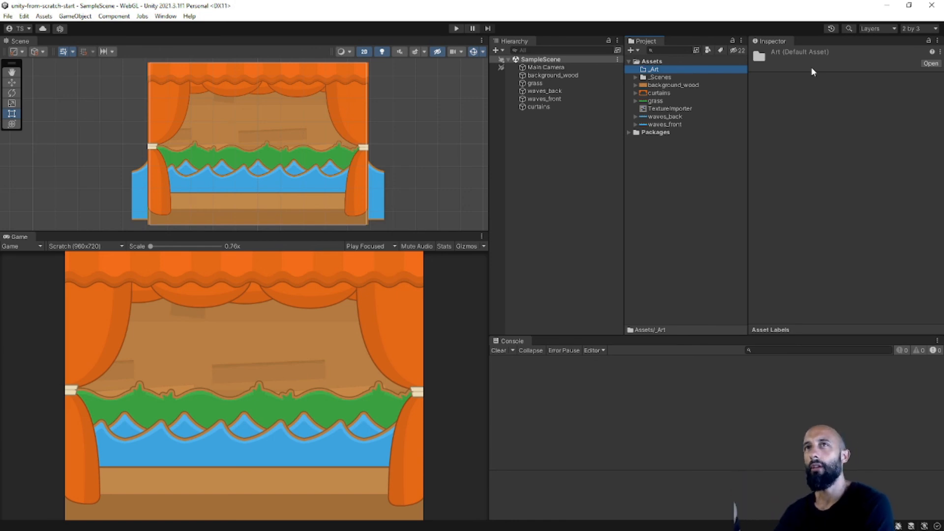
Move the background_wood, curtains, grass, waves_back and waves_front images into the _Art folder.
key(Down)
key(Down)
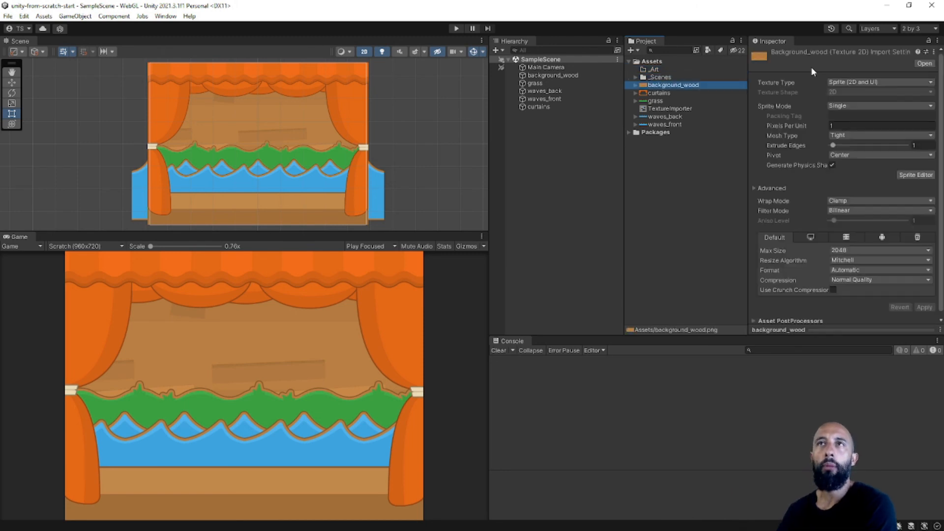
key(shift+Down)
key(shift+Down)
ctrl+click(672, 125)
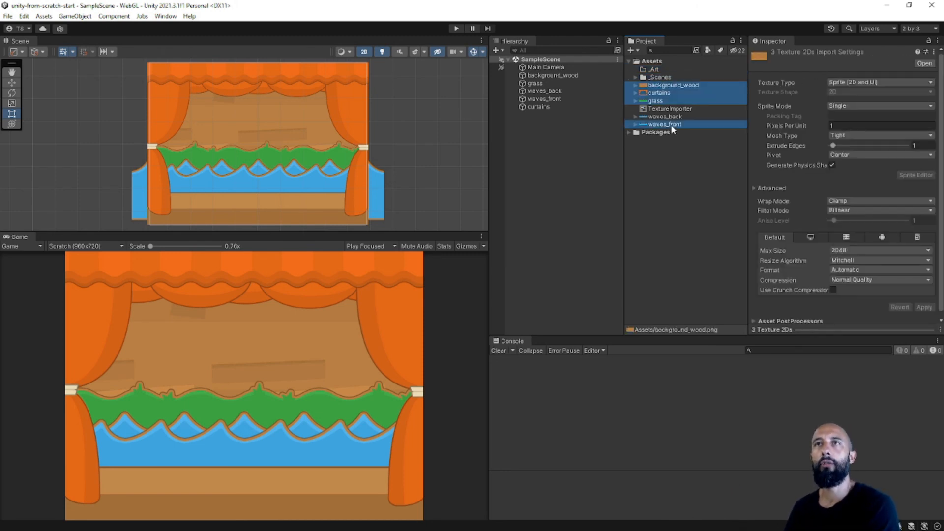
ctrl+click(662, 117)
drag(661, 73, 656, 70)
click(669, 86)
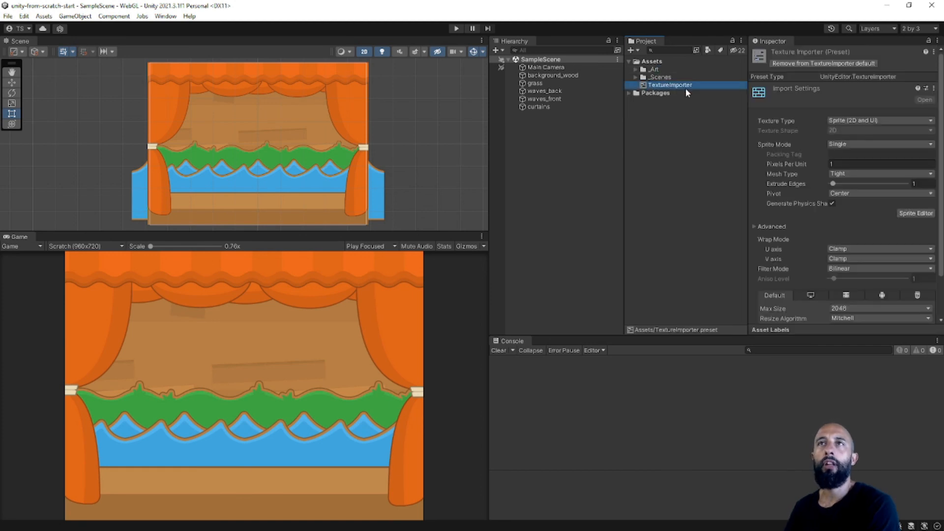
click(657, 123)
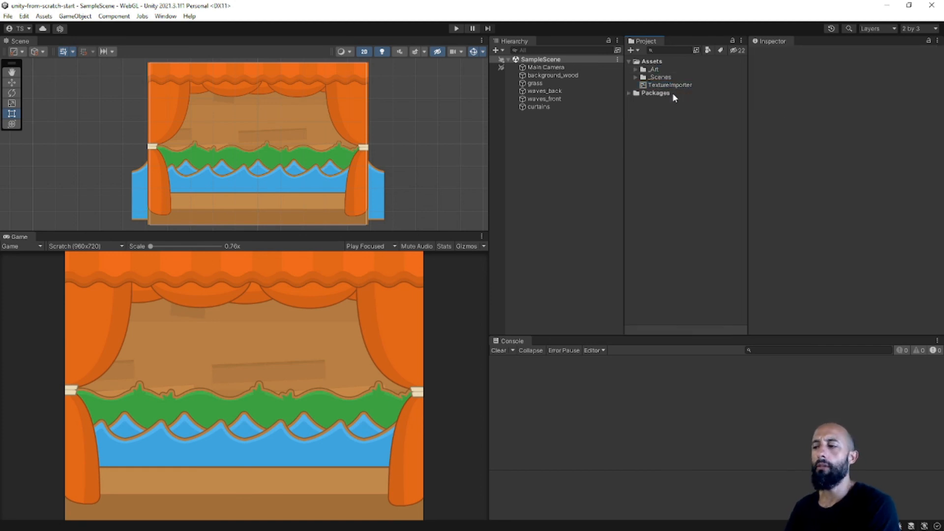
click(657, 63)
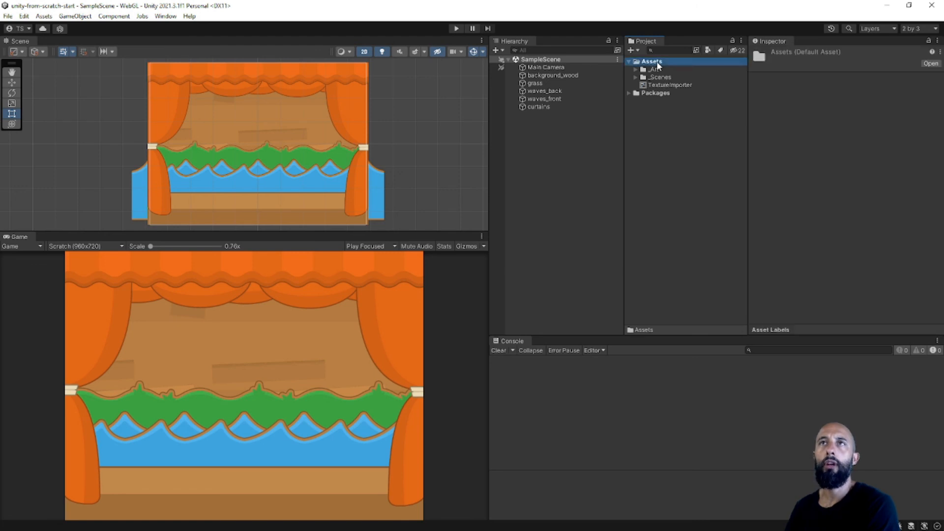
click(678, 87)
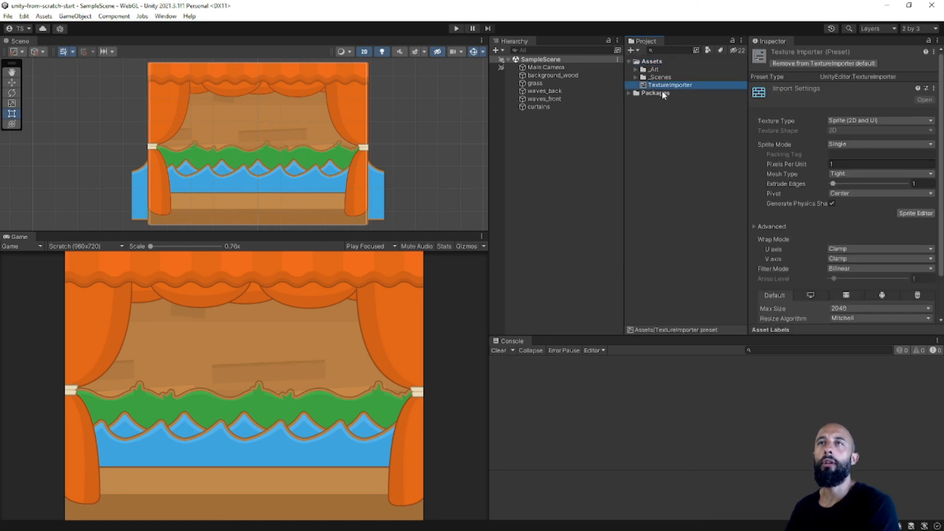
click(669, 120)
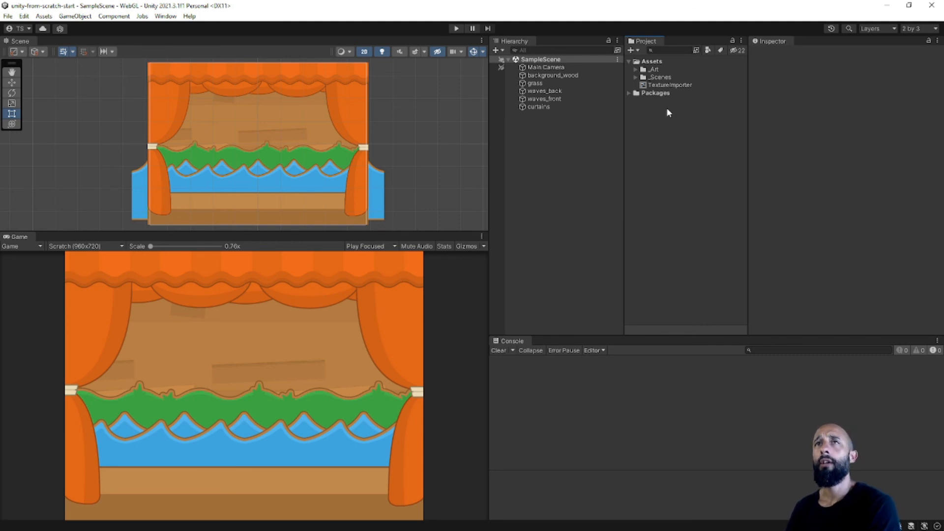
Rename the SampleScene asset in the _Scenes folder to Game and reload the open scene.
click(666, 78)
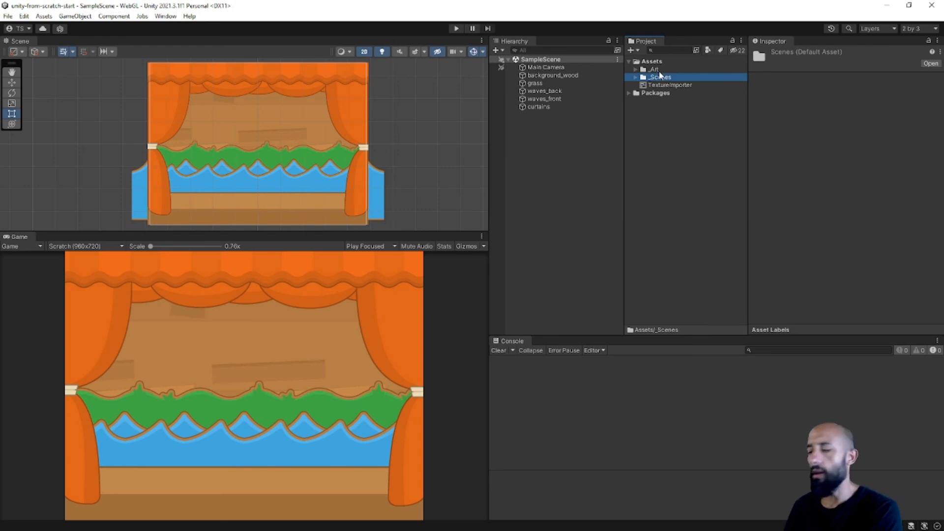
key(Right)
key(Down)
key(F2)
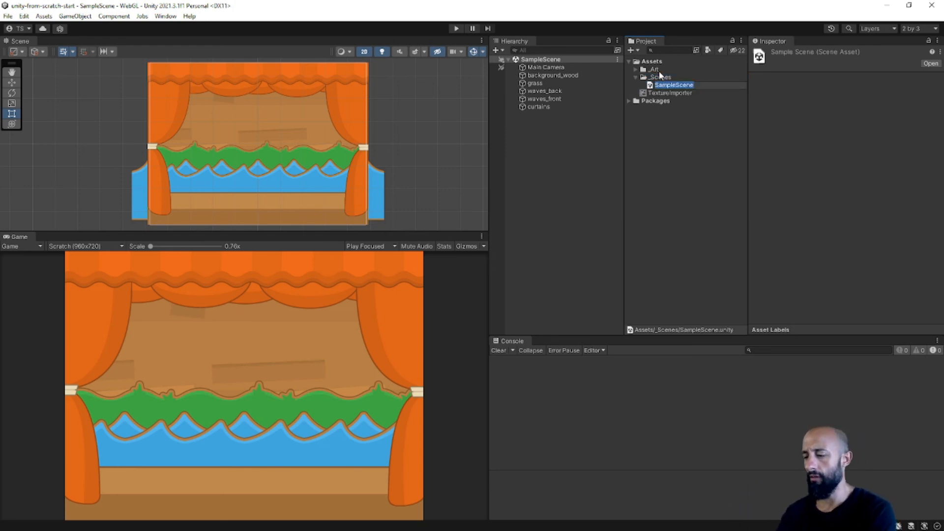
text(Game)
key(Return)
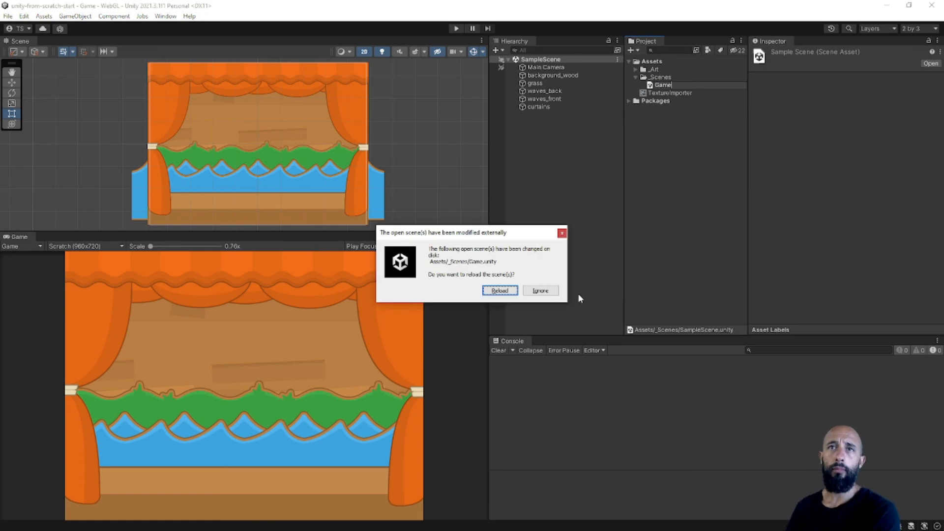
click(511, 294)
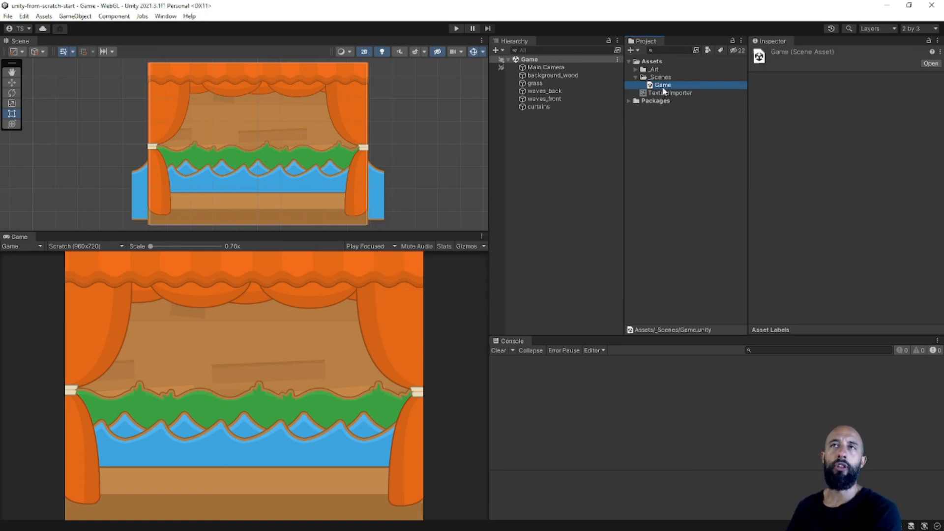